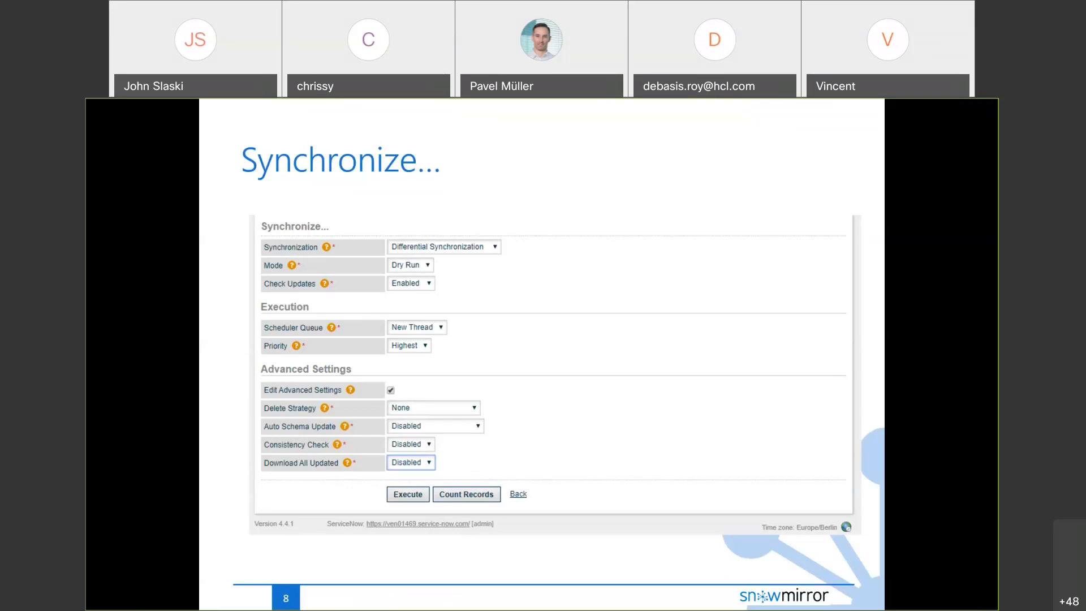
Exit the slideshow to edit the SnowMirrorAdvancedSettings deck at slide 8, 'Synchronize…'.
key(Escape)
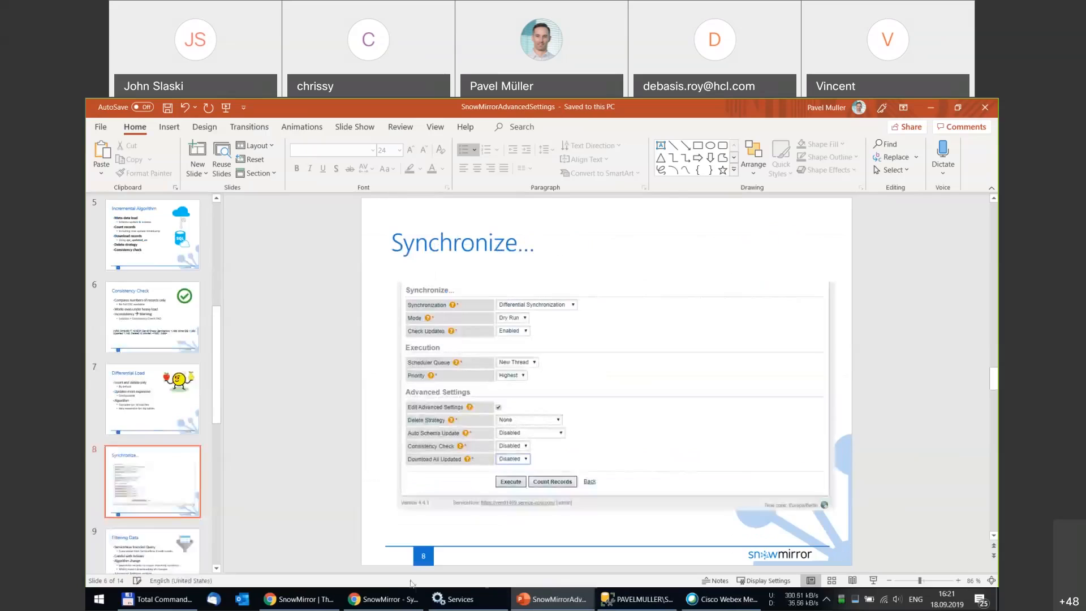
From the incident Synchronization Detail page, start a Differential Synchronization and let it reach 100%.
click(367, 601)
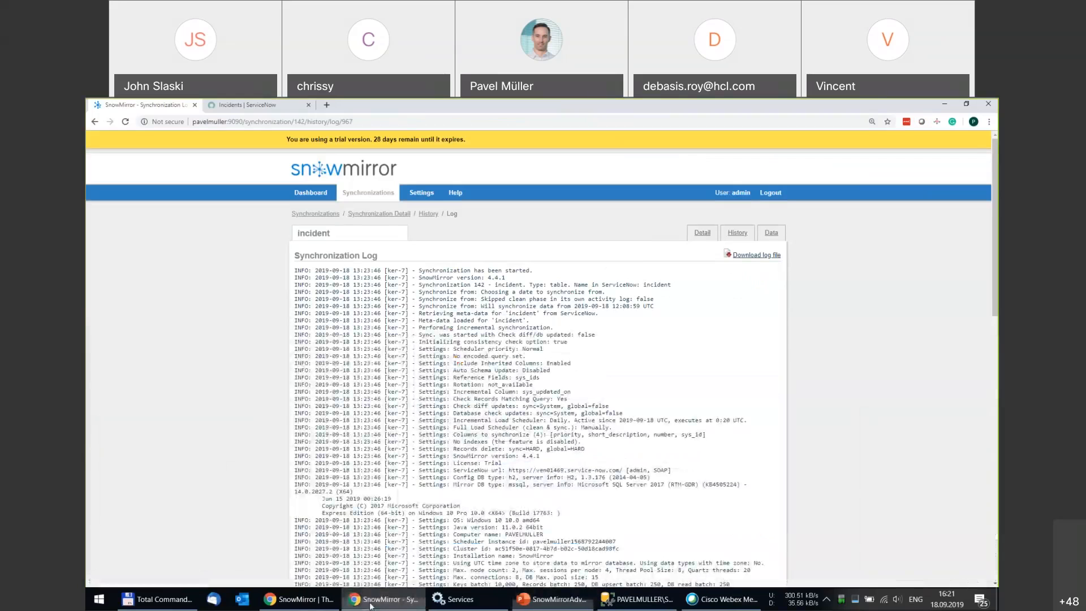
click(383, 215)
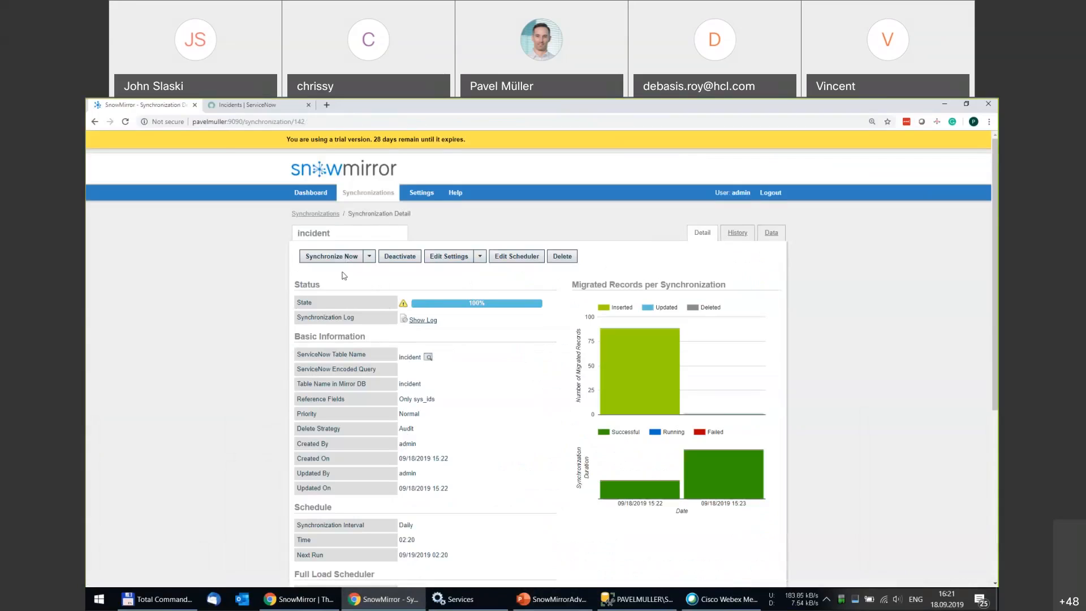
click(370, 258)
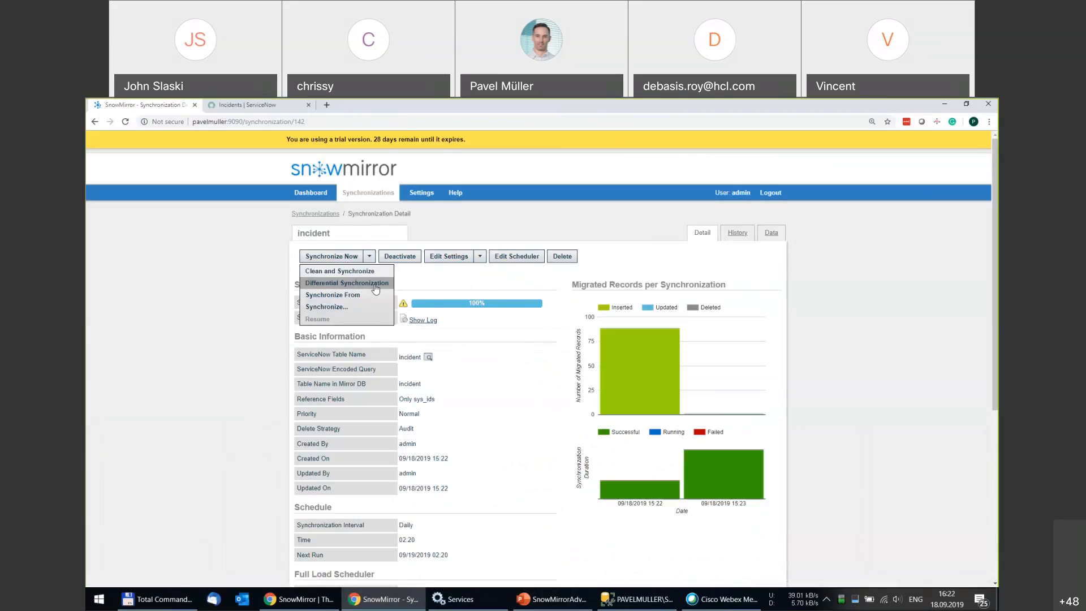
click(375, 284)
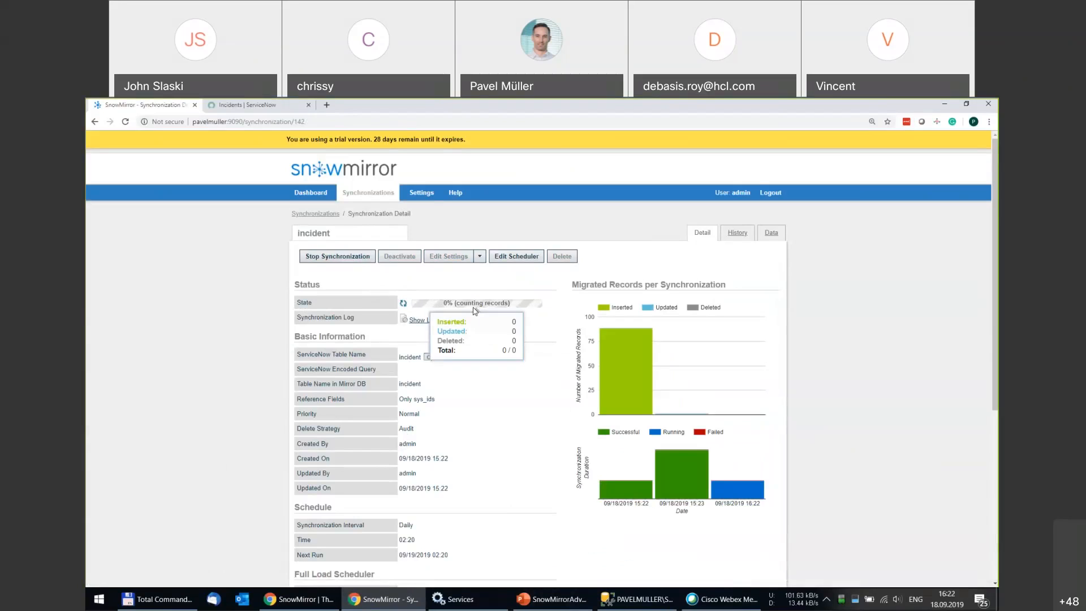
mouse_move(502, 305)
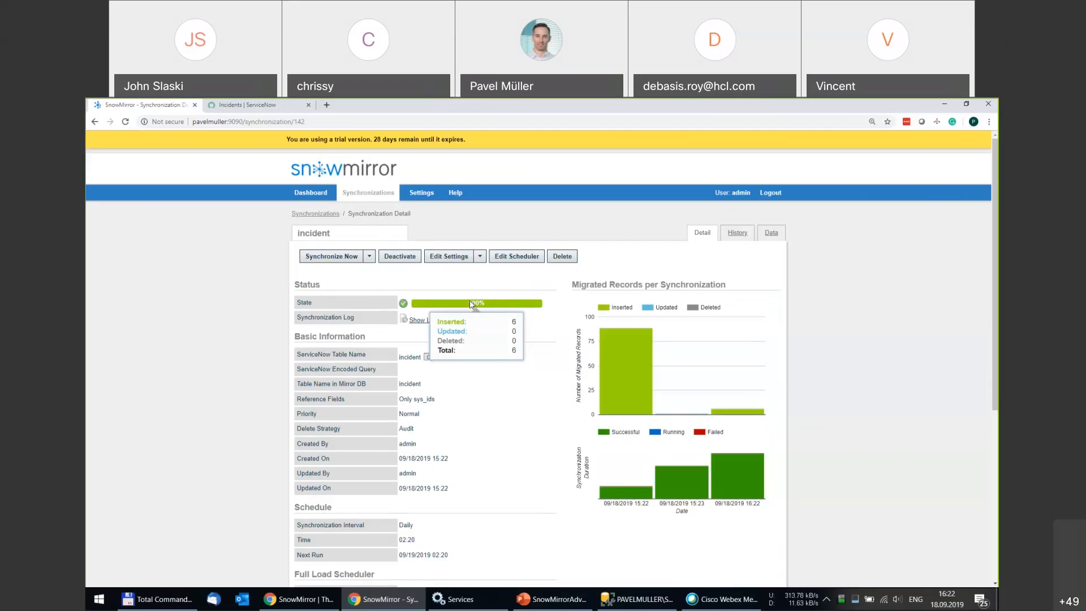
Log back in to ServiceNow with the account username and password.
click(252, 106)
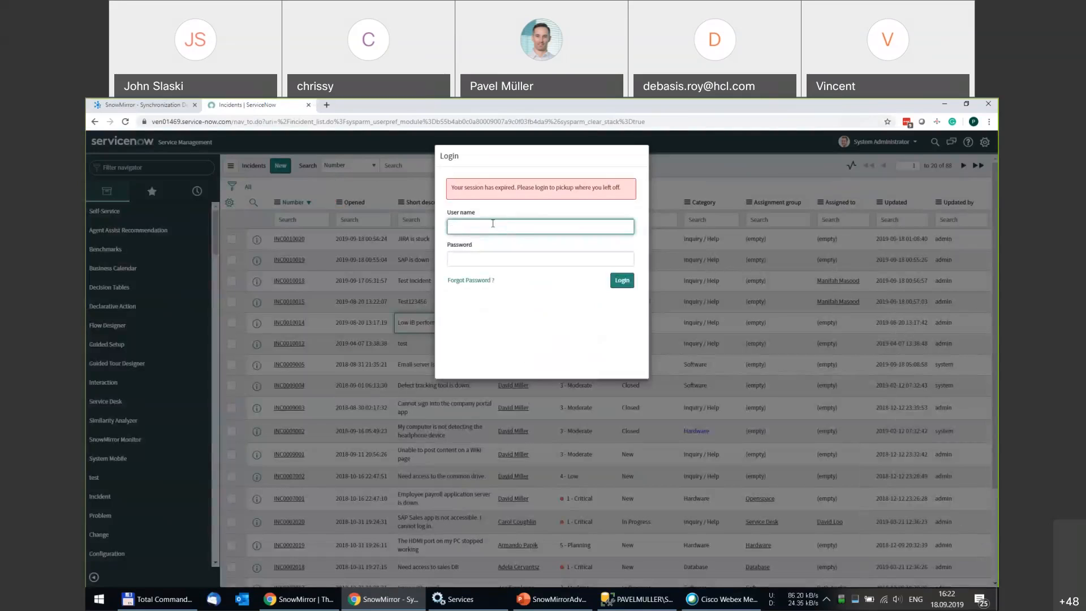
text(admin)
key(Tab)
text(***********)
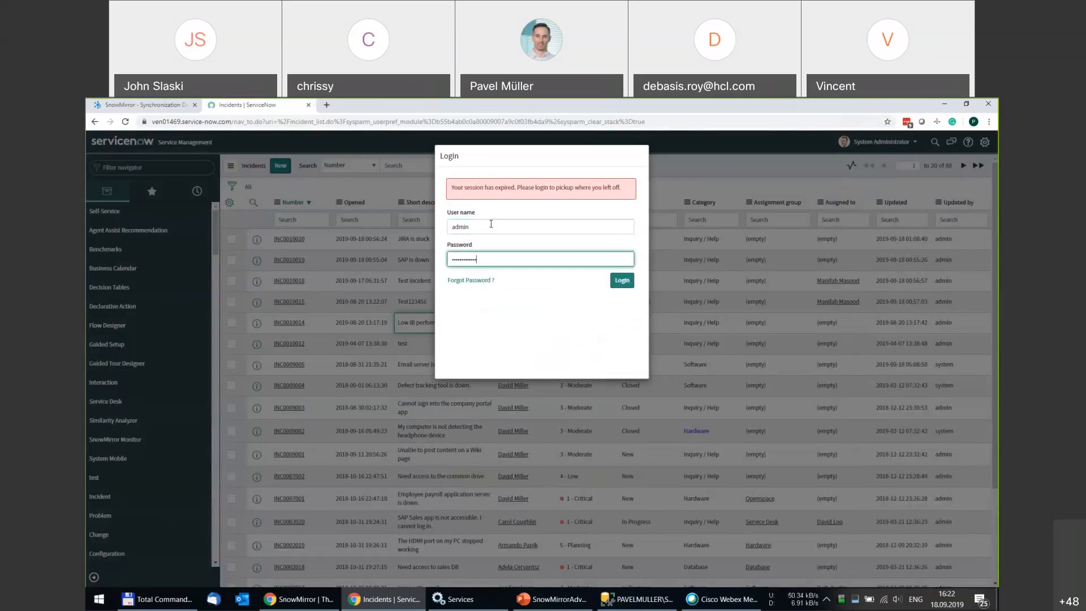
key(Return)
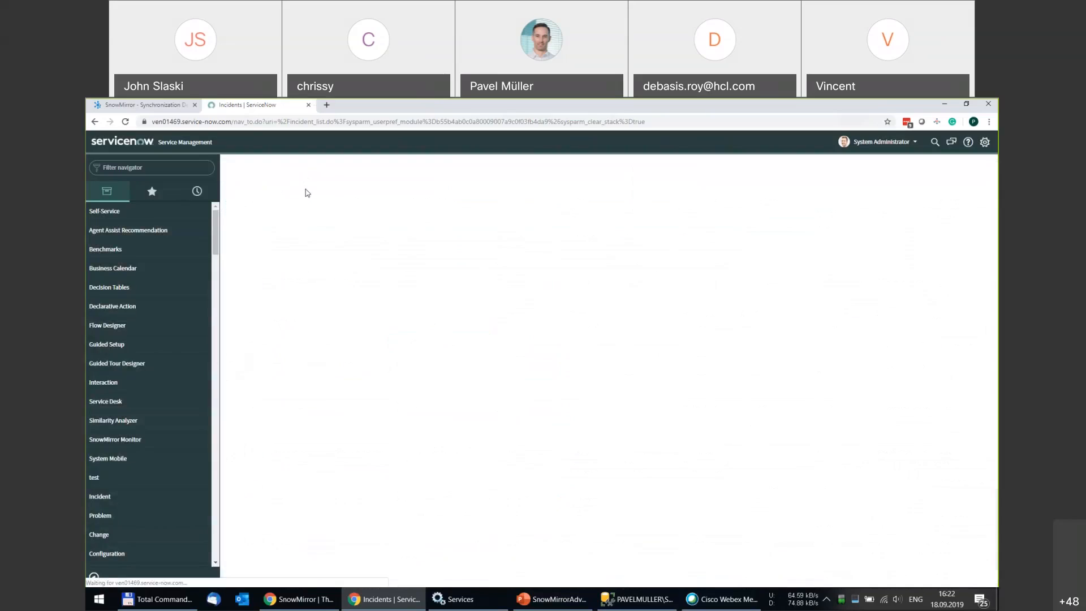
Submit a new incident with a caller from the user lookup and short description 'Test incident'.
click(379, 219)
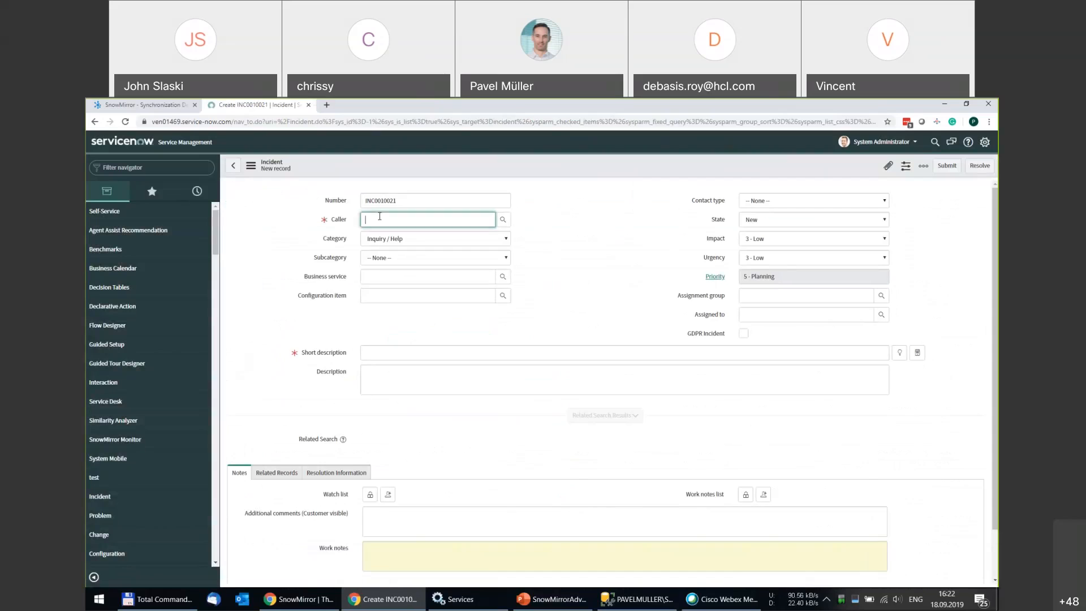
click(502, 219)
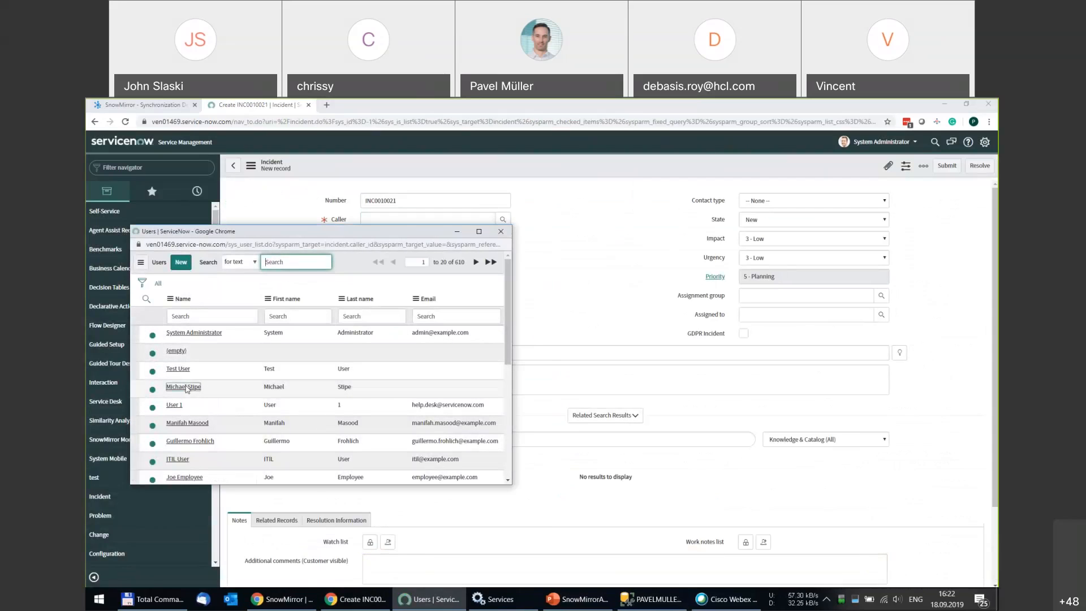
click(183, 386)
click(379, 359)
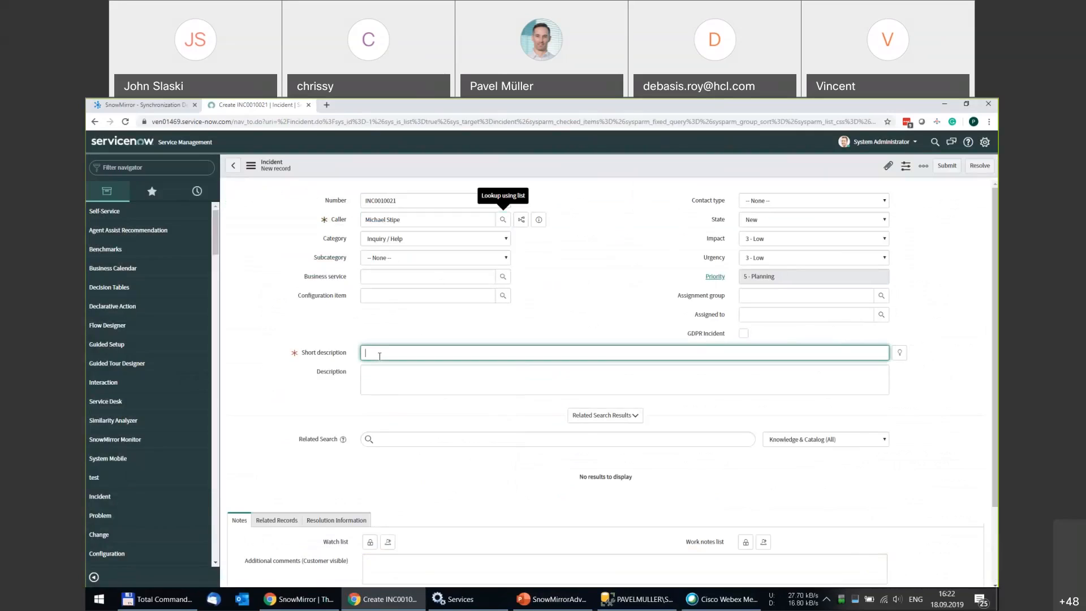
text(Test incident)
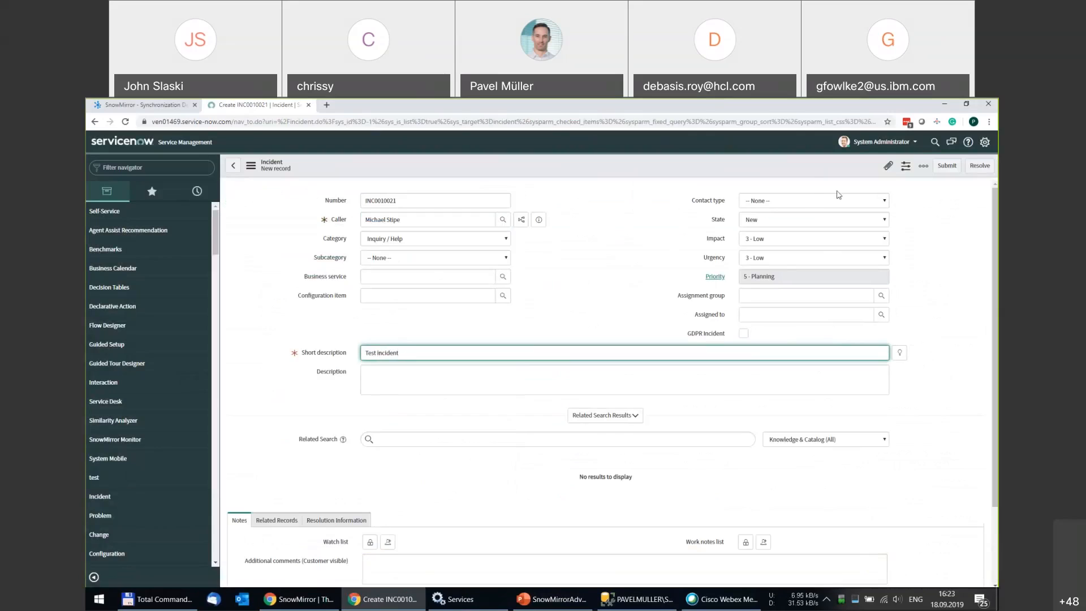
click(951, 110)
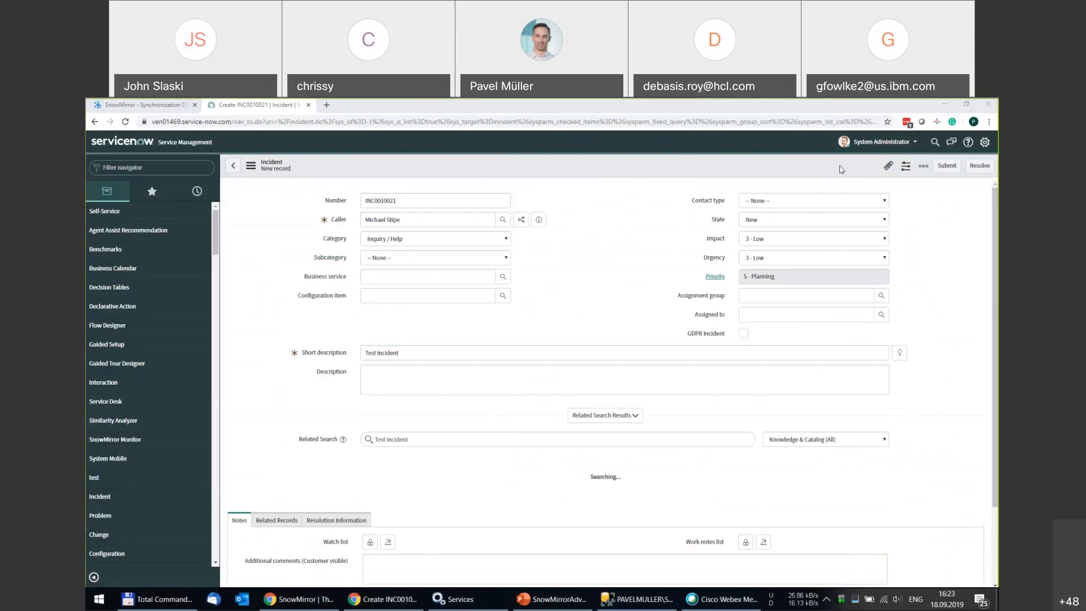
click(947, 165)
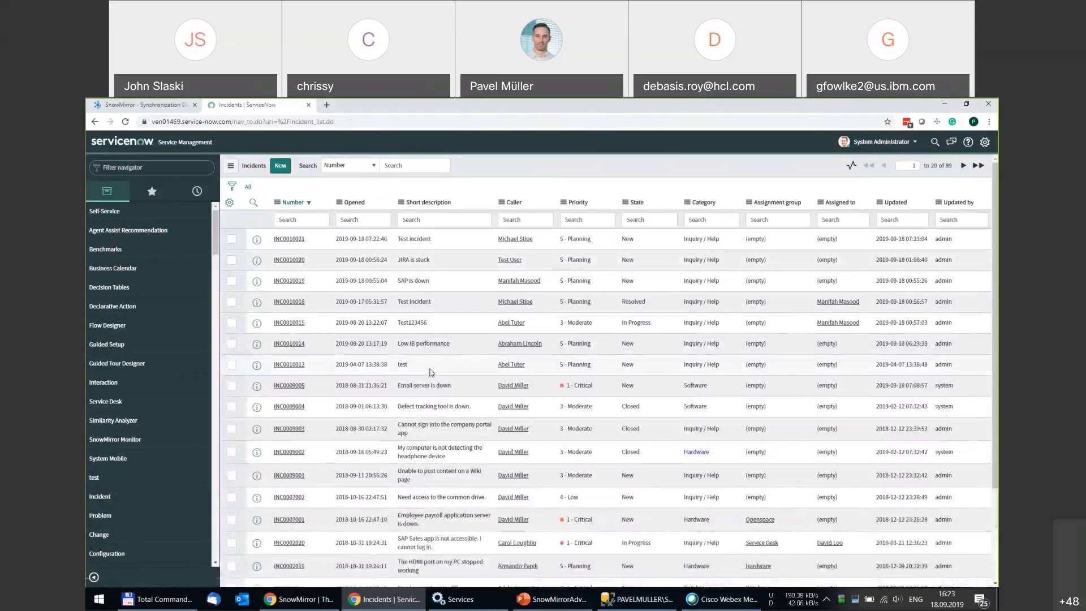
Shorten INC0010015's short description inline from Test123456 to Test1234.
double_click(440, 322)
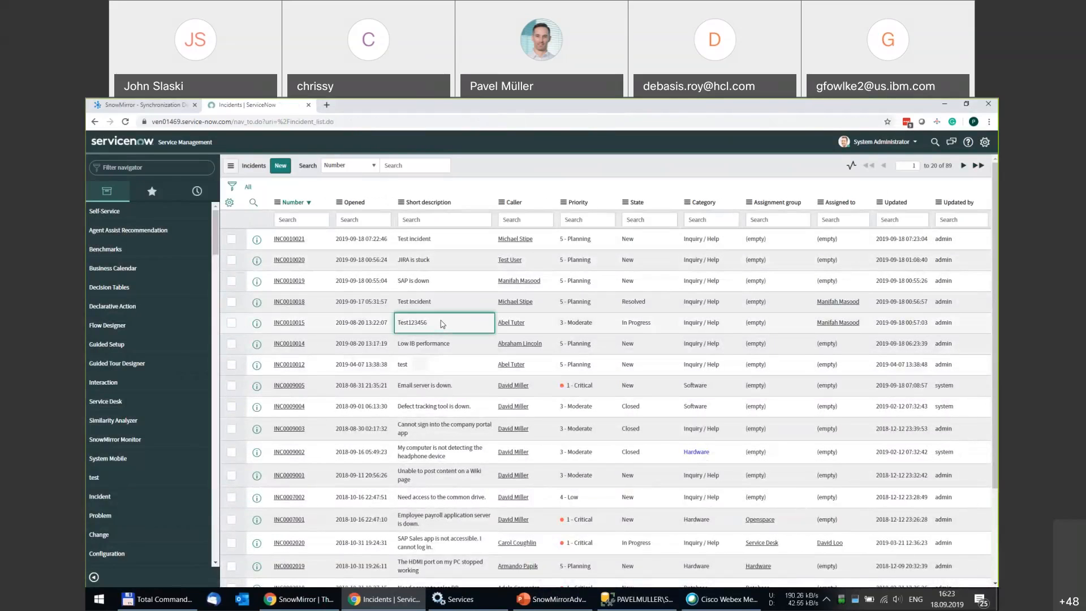
click(436, 322)
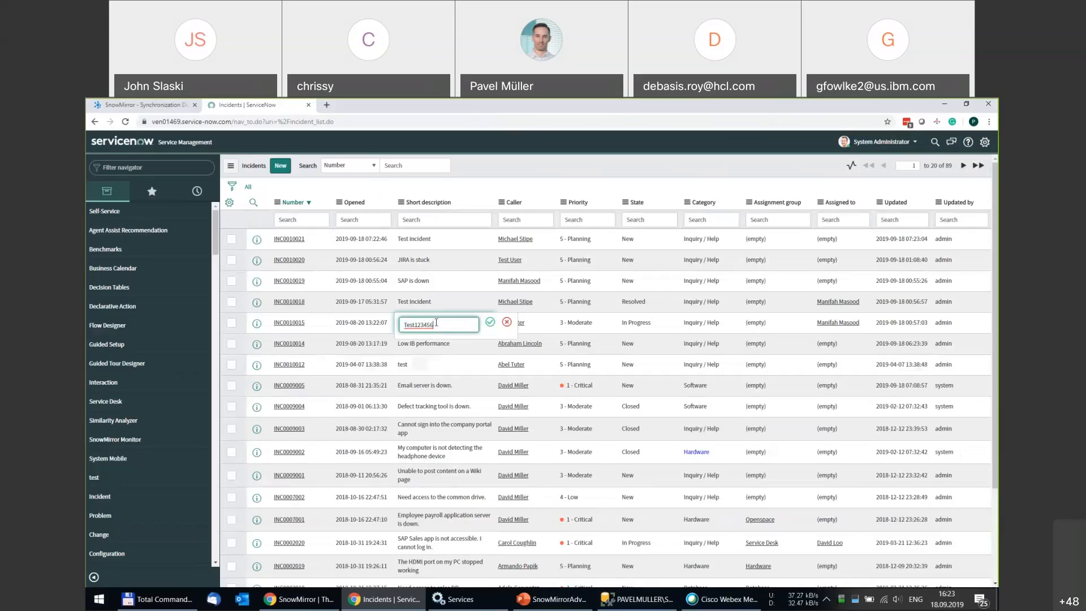
key(BackSpace)
click(489, 322)
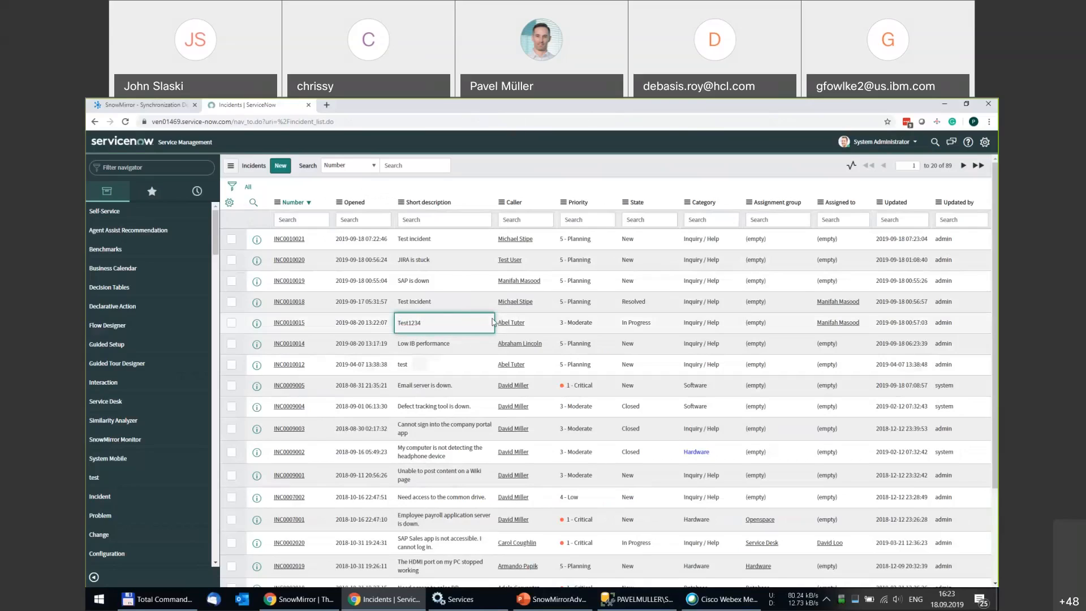
Change INC0010012's short description inline from 'test' to 'SAP is slow'.
click(465, 365)
click(465, 365)
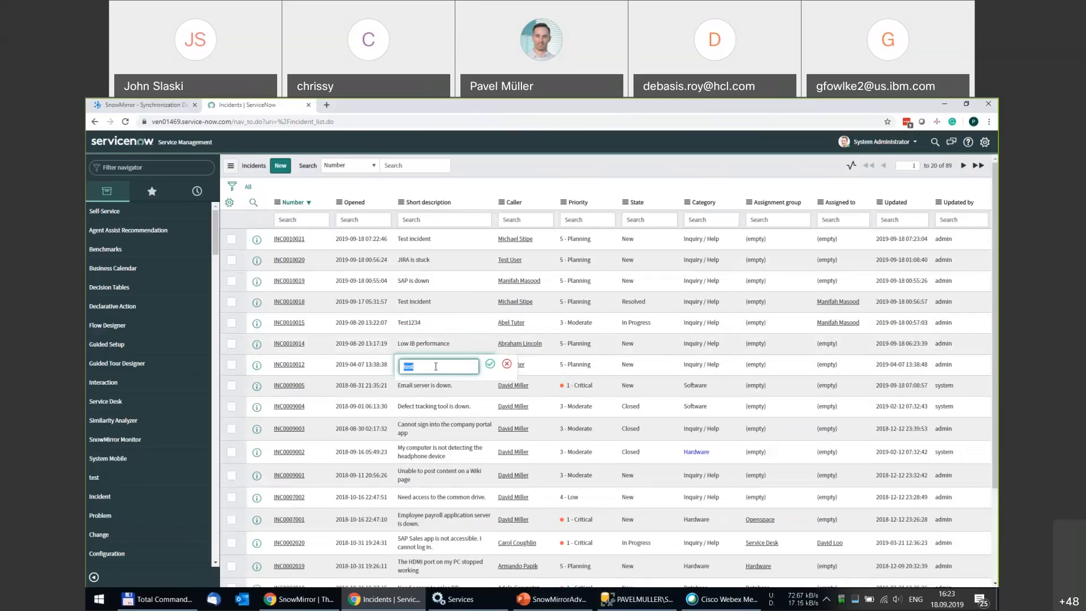
text(SAP is slow)
click(489, 363)
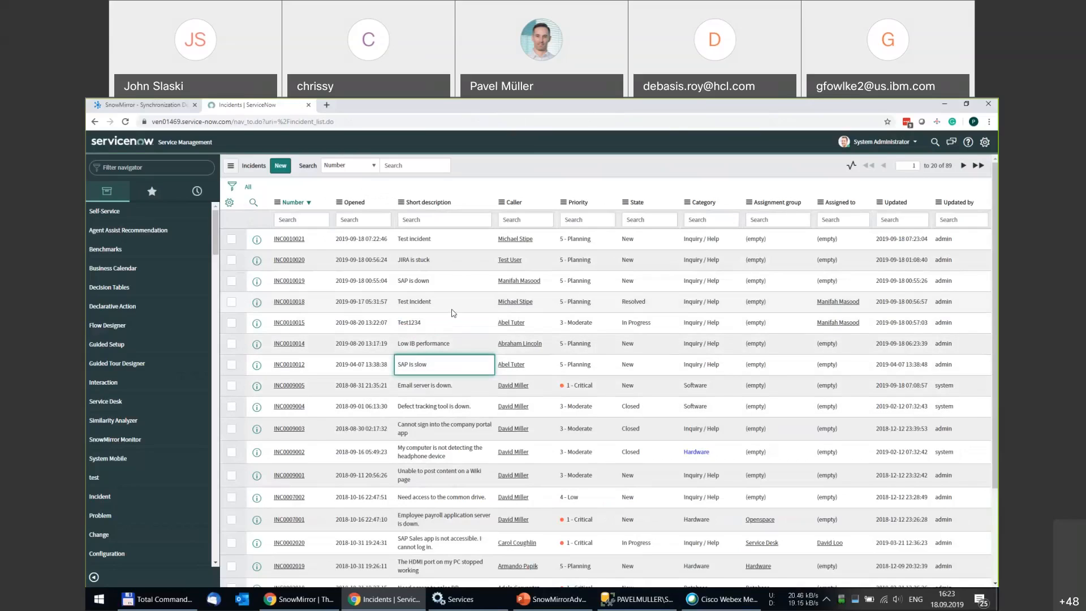
click(172, 107)
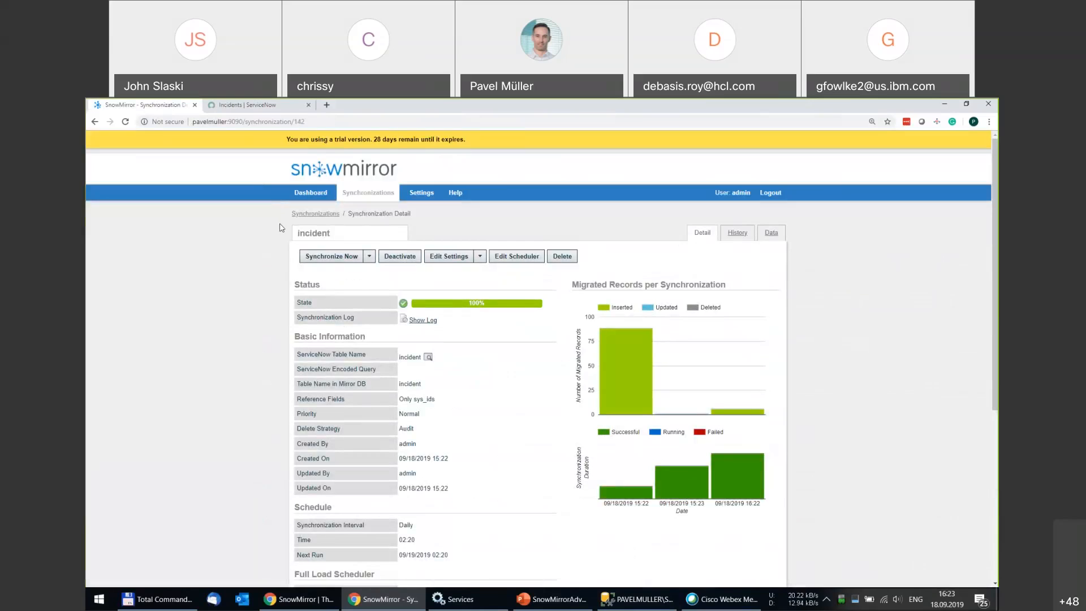
Launch another incident Differential Synchronization and wait until it finishes with 1 record inserted.
click(370, 257)
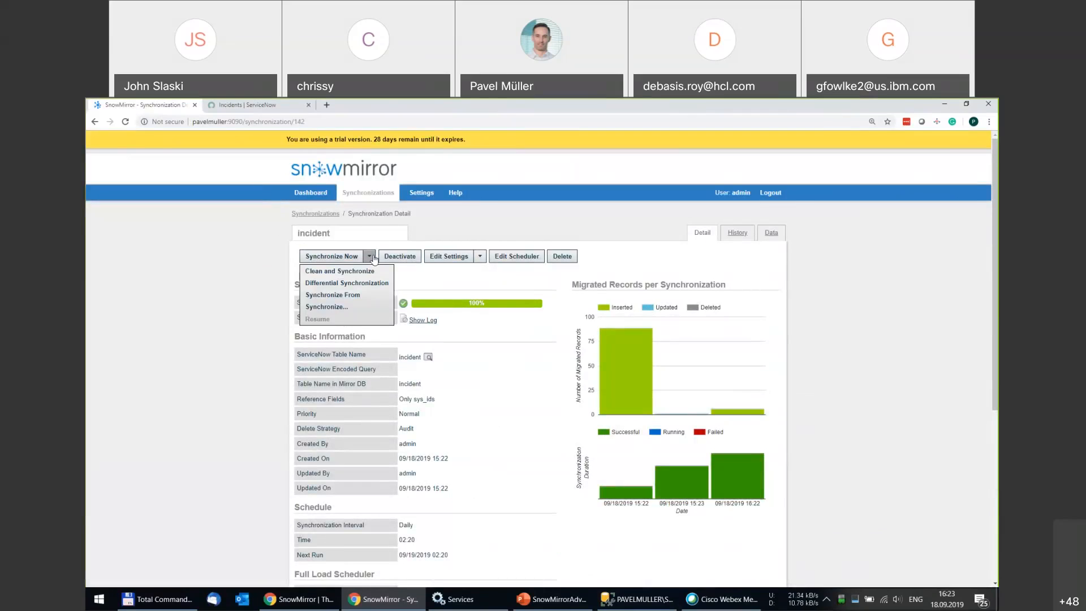
click(341, 284)
mouse_move(469, 307)
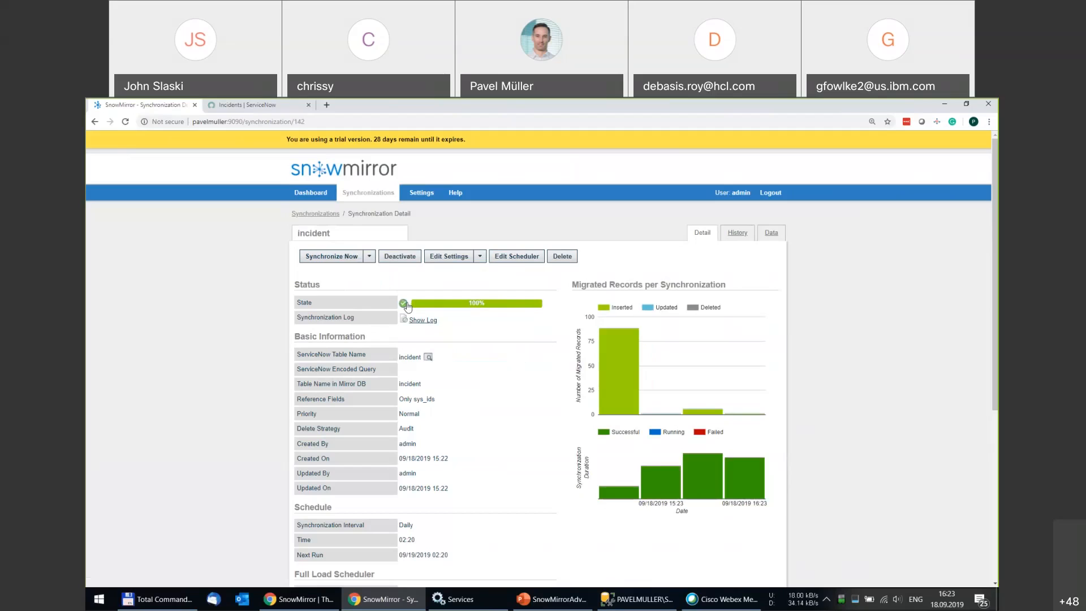
mouse_move(407, 306)
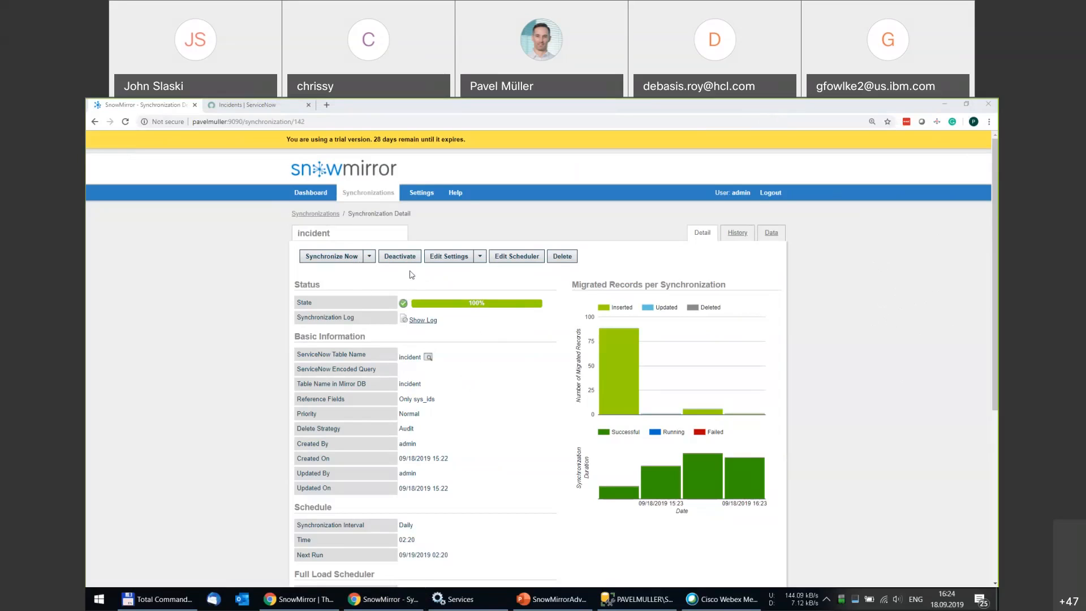
Execute a custom Differential Synchronization in Dry Run mode with Check Updates set to Enabled.
click(370, 257)
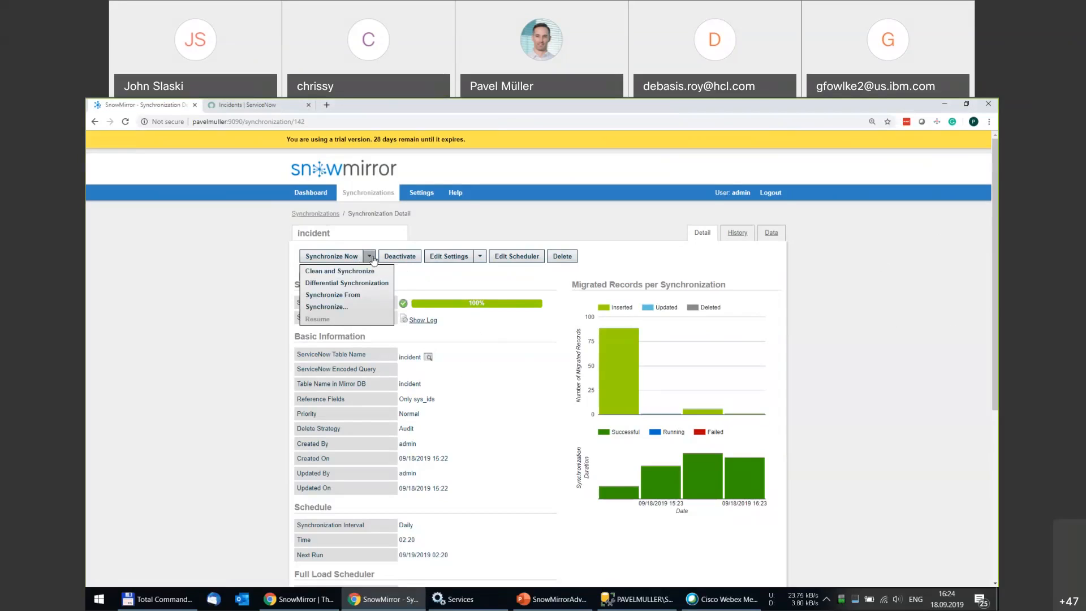
click(329, 308)
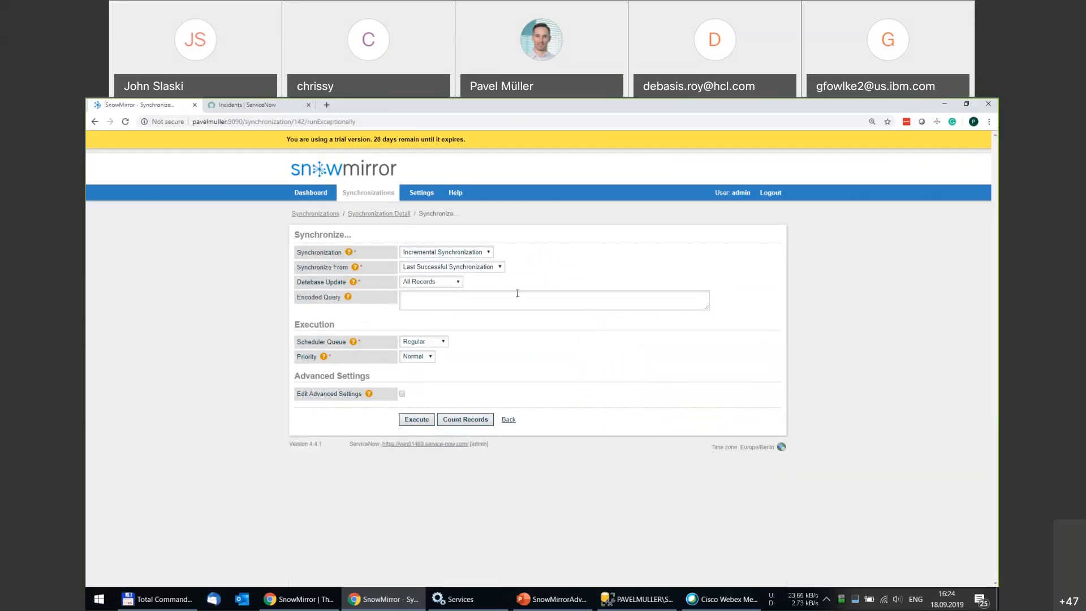
click(487, 252)
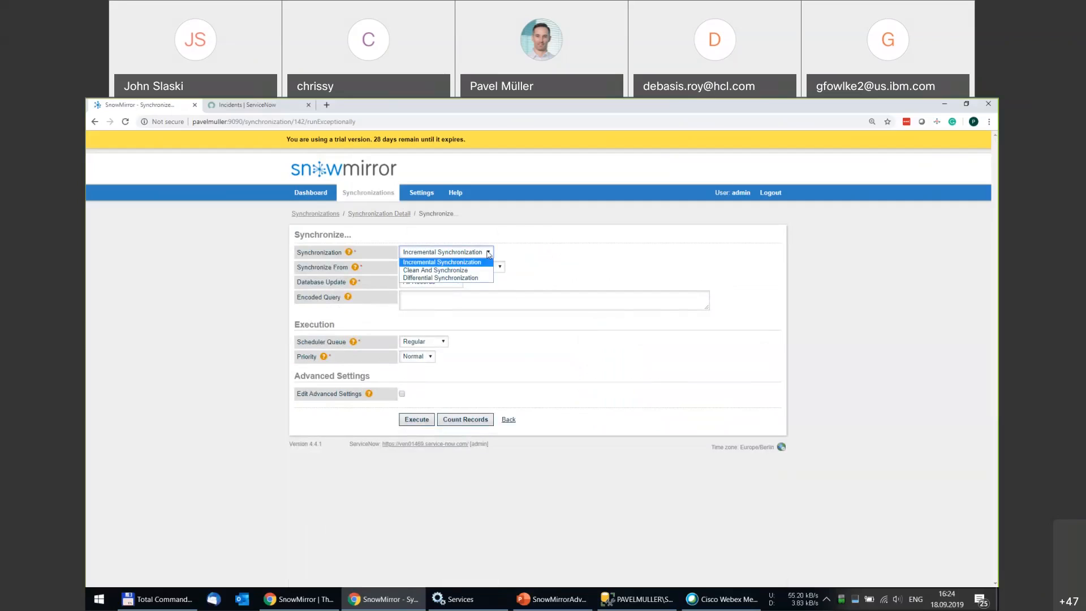
click(452, 279)
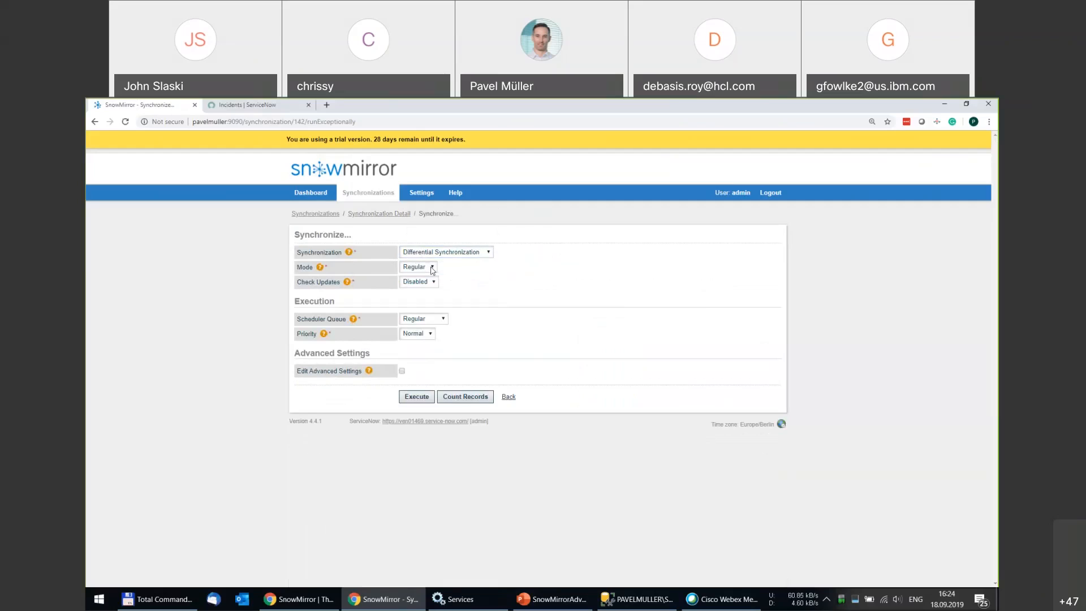
click(433, 268)
click(425, 285)
click(428, 283)
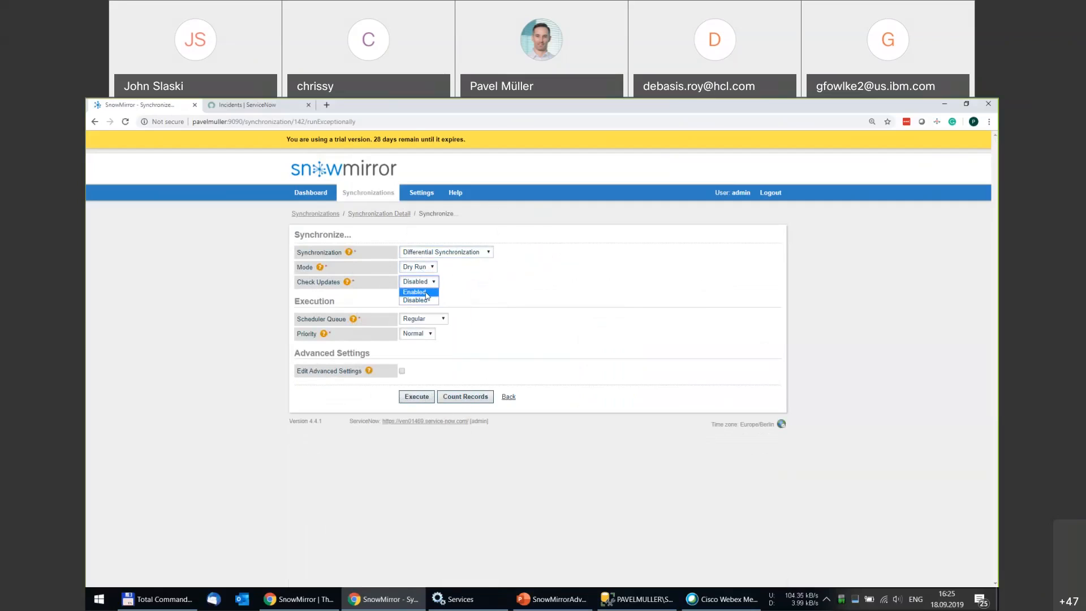
click(425, 292)
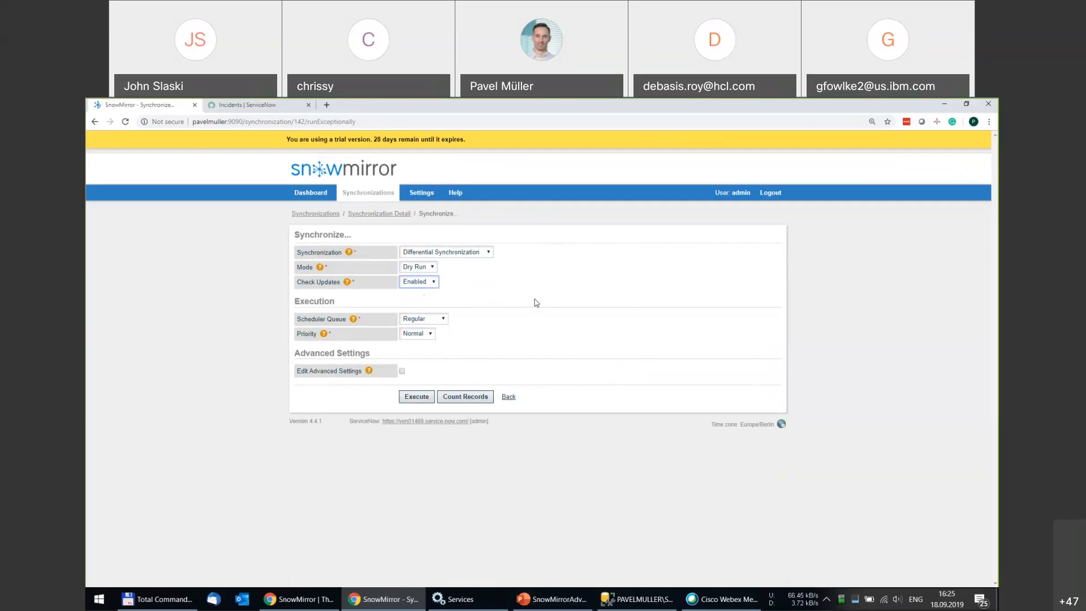
click(416, 398)
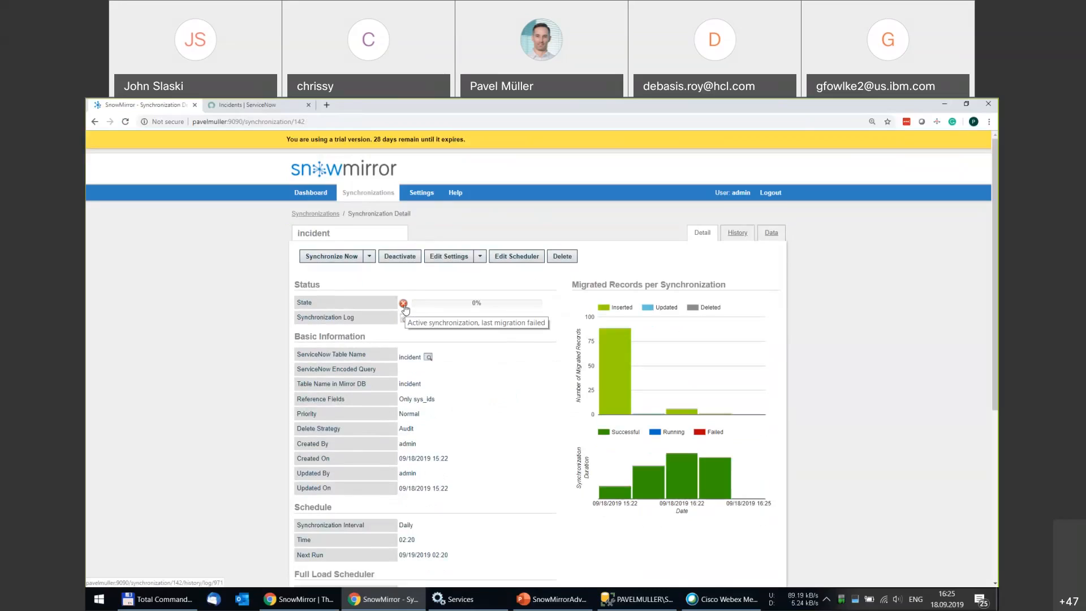
click(425, 324)
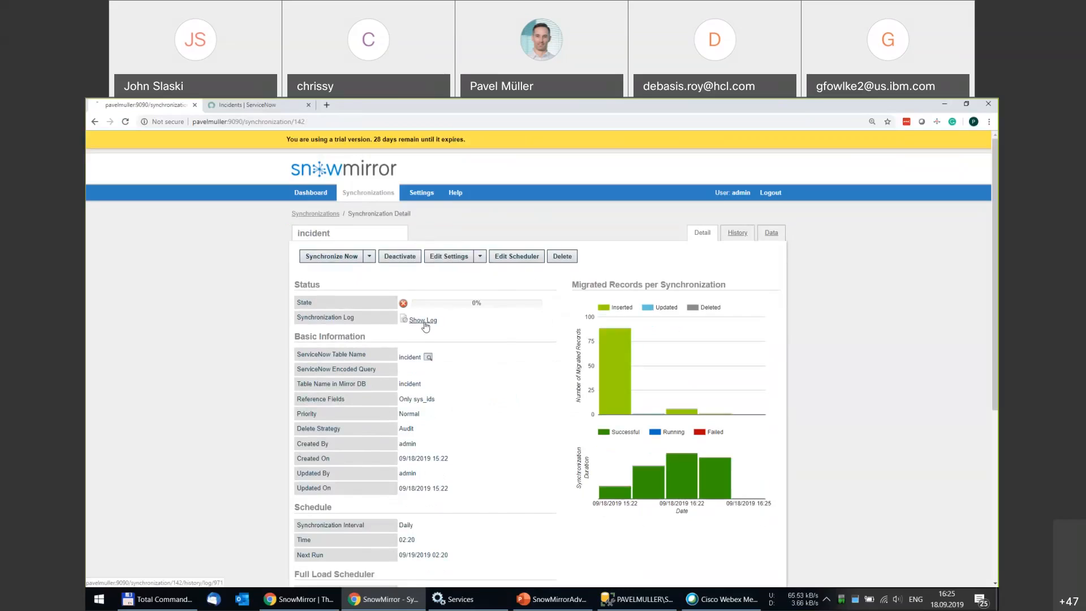
scroll(481, 396, down, 15)
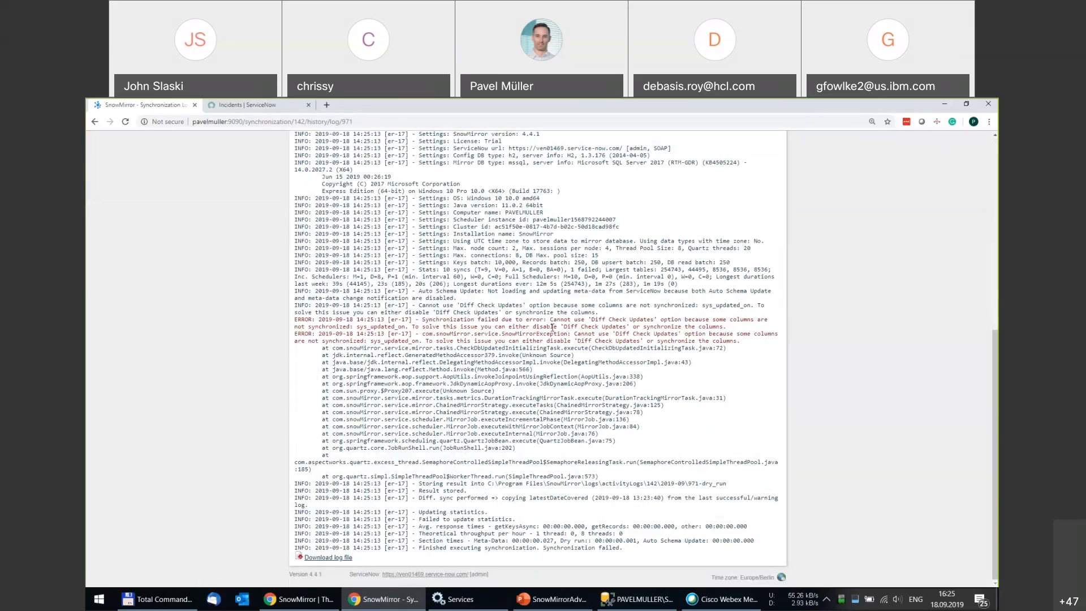
drag(575, 327, 424, 341)
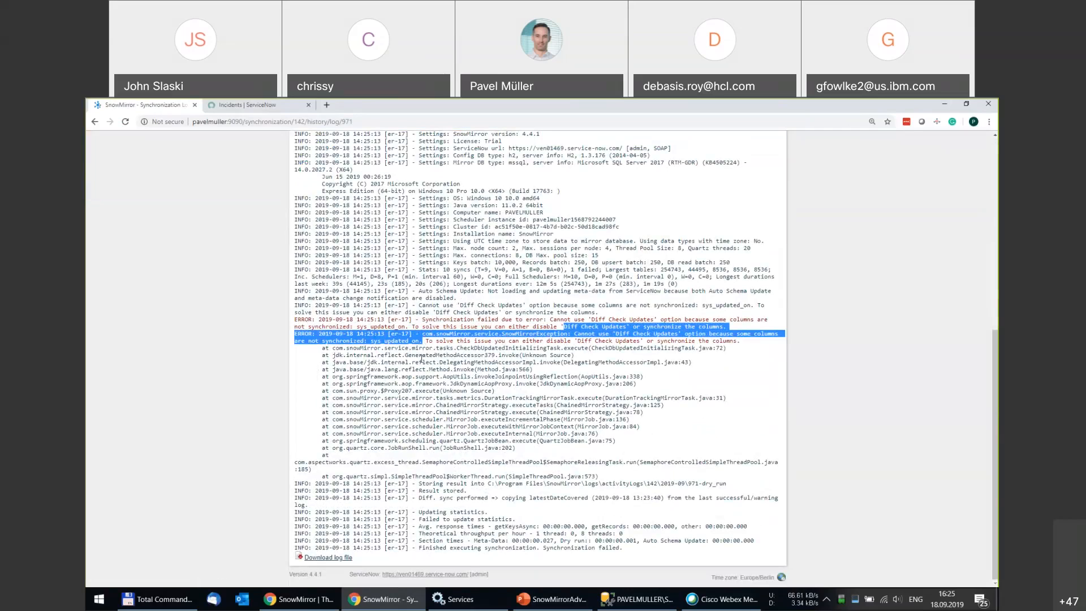
scroll(420, 357, up, 6)
click(399, 214)
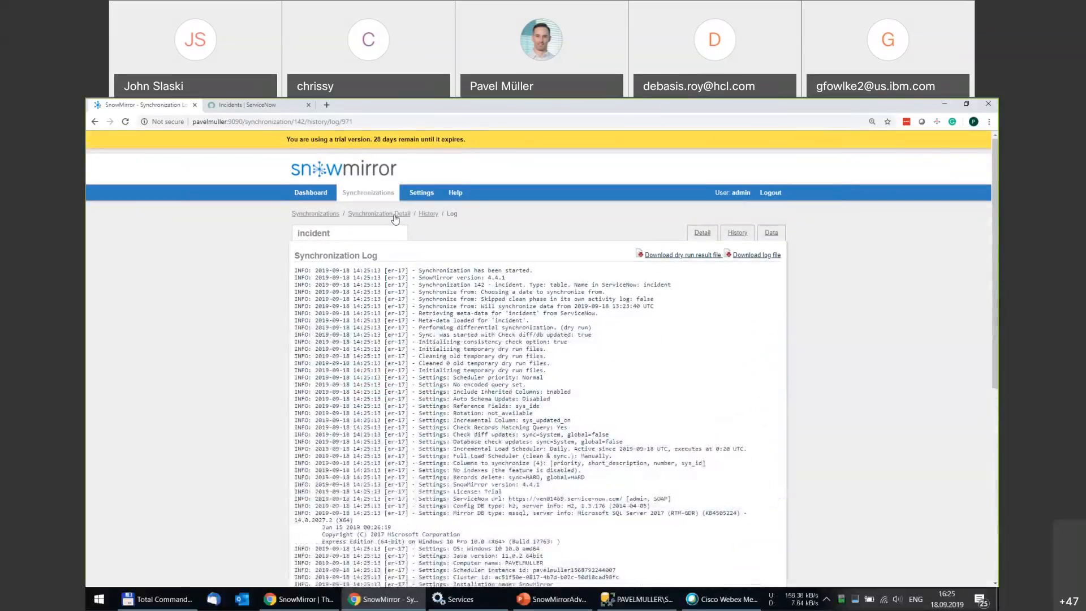
click(447, 256)
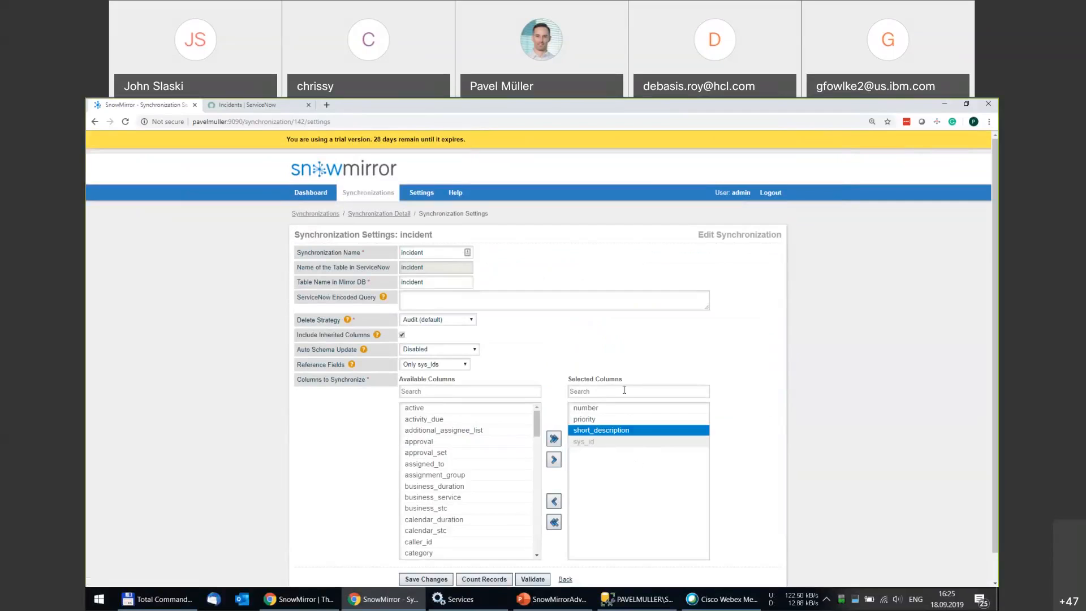
Add sys_updated_on to the selected columns next to number, priority and short_description.
click(614, 411)
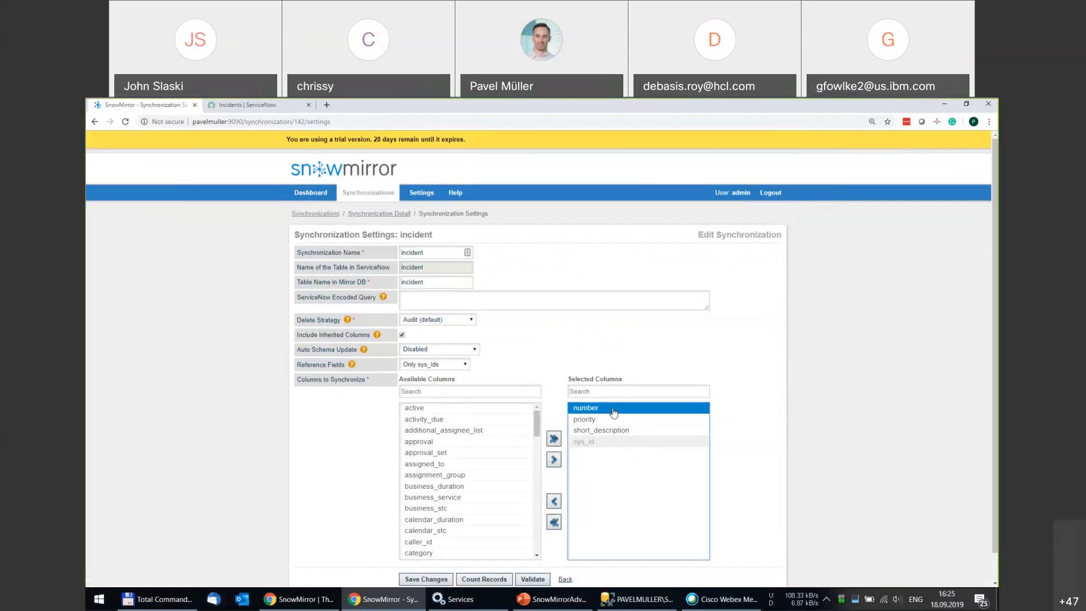
click(614, 419)
click(629, 430)
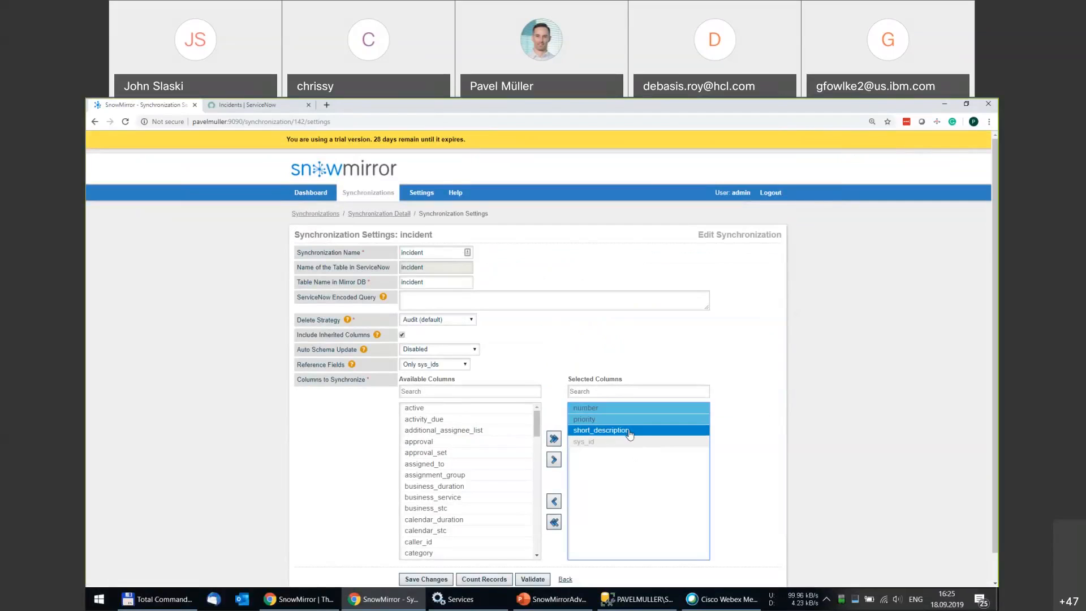
click(611, 431)
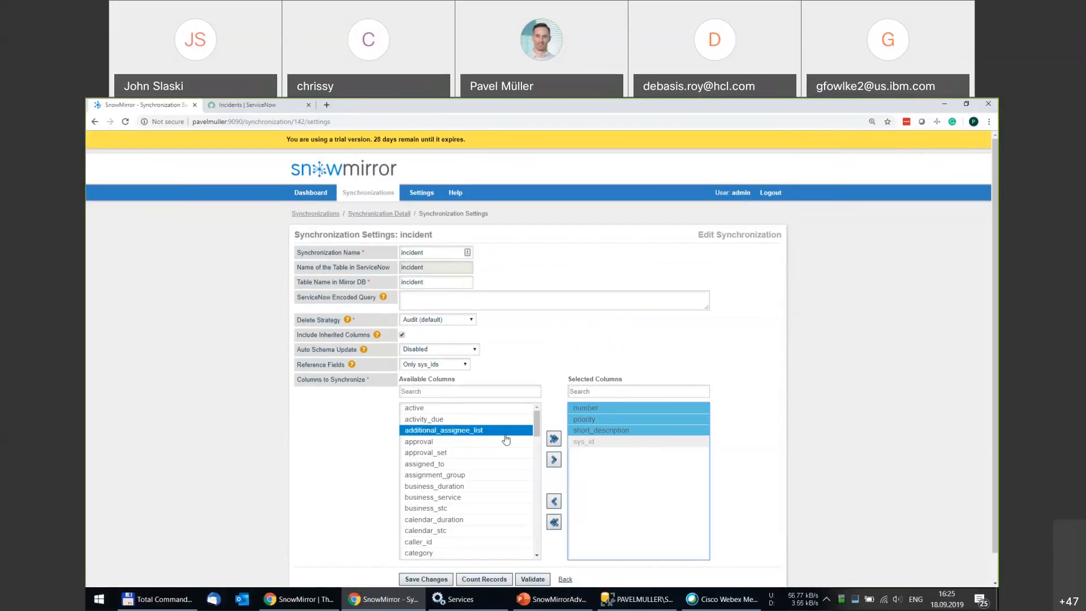
click(445, 392)
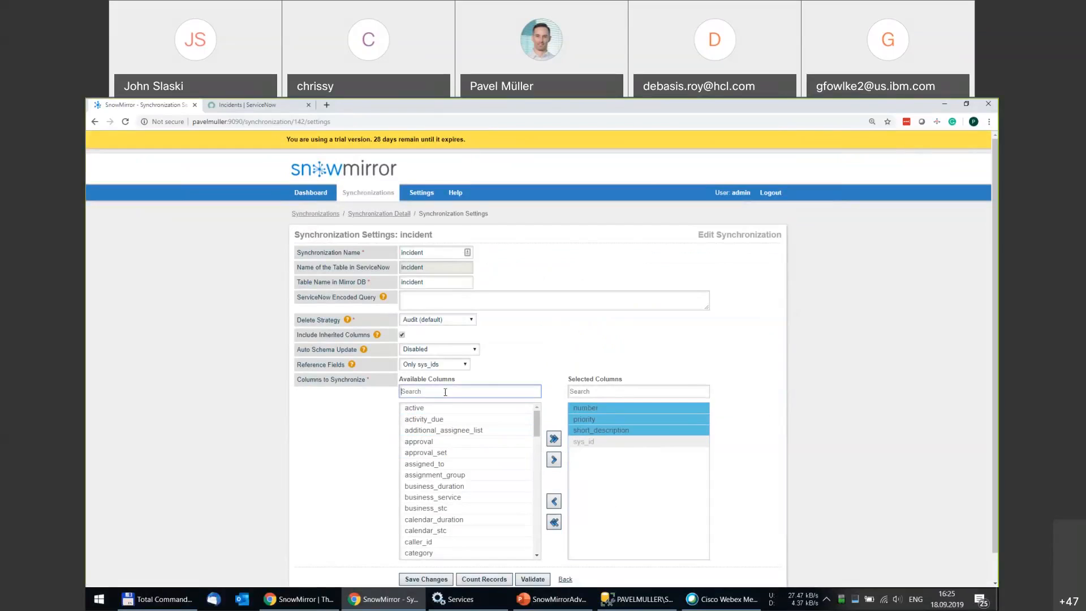
text(update)
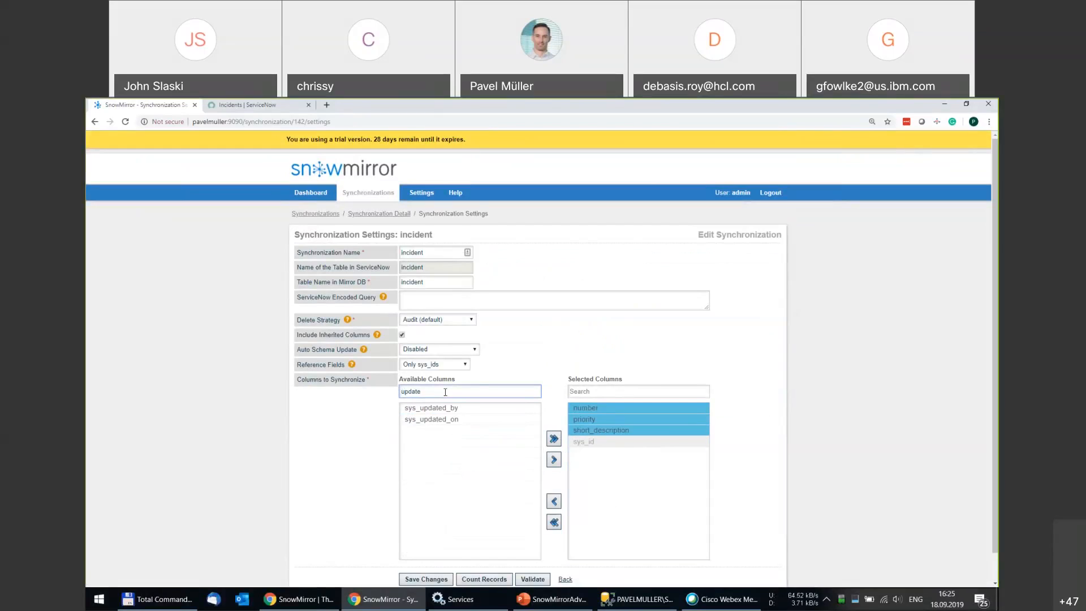
click(432, 420)
double_click(432, 422)
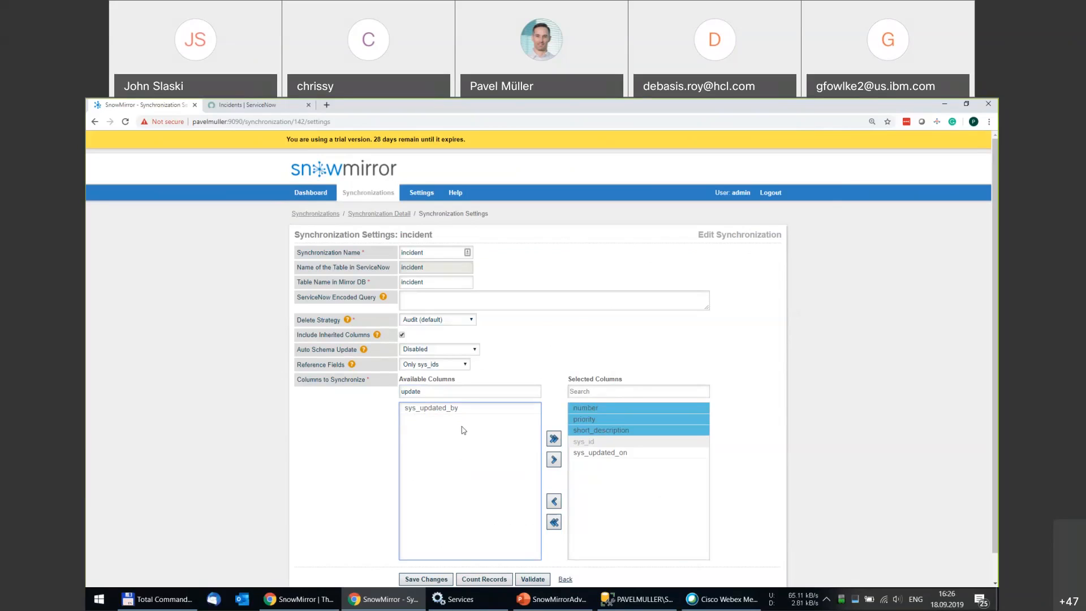
Save the settings, confirm truncating the mirrored data, and run Synchronize Now to 100%.
scroll(485, 427, down, 1)
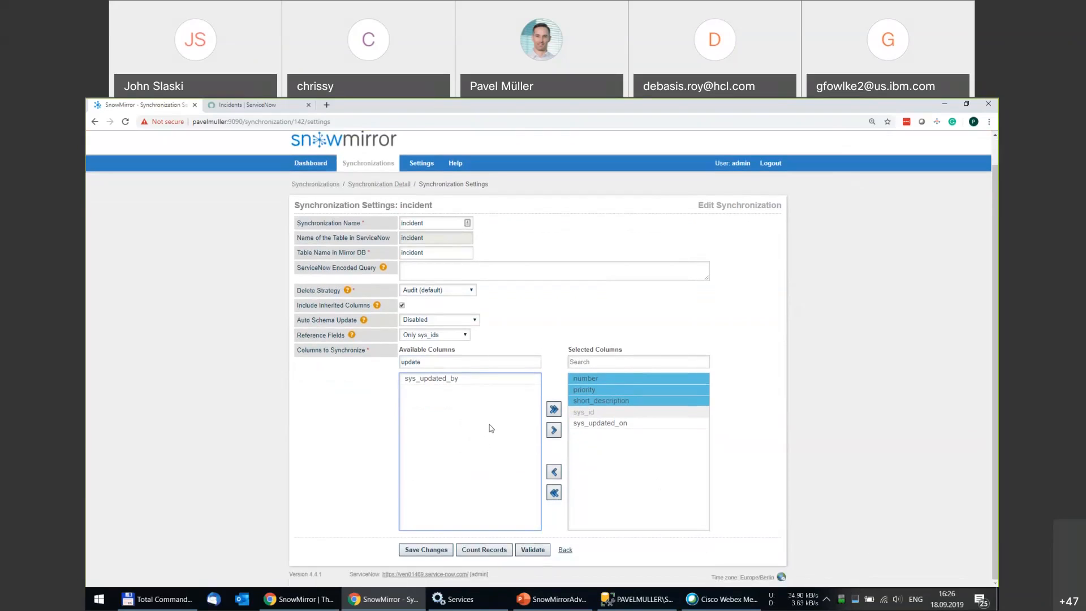
click(428, 549)
click(544, 394)
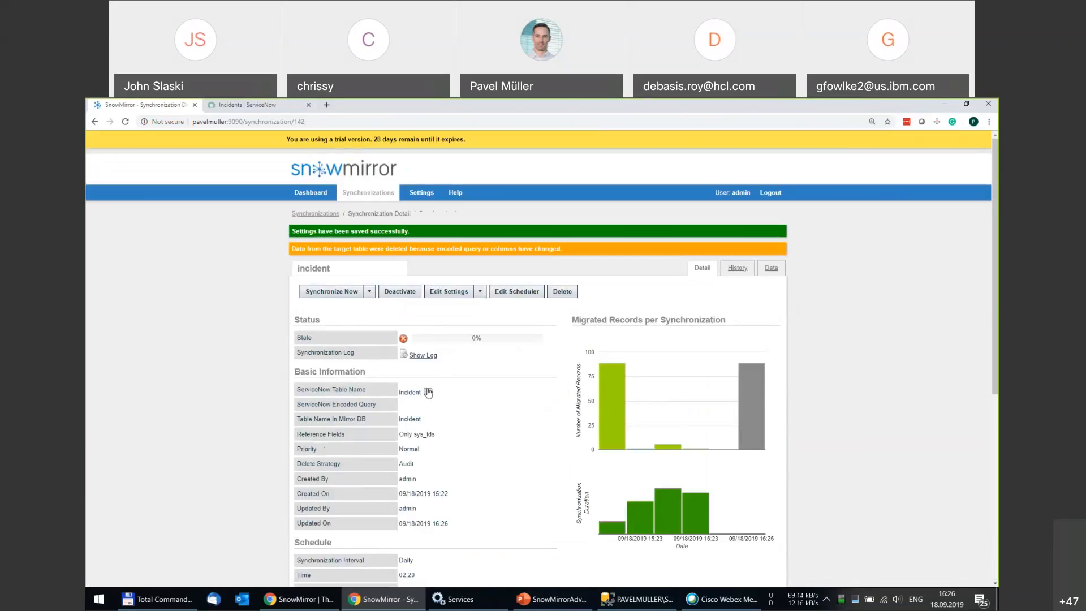
click(336, 293)
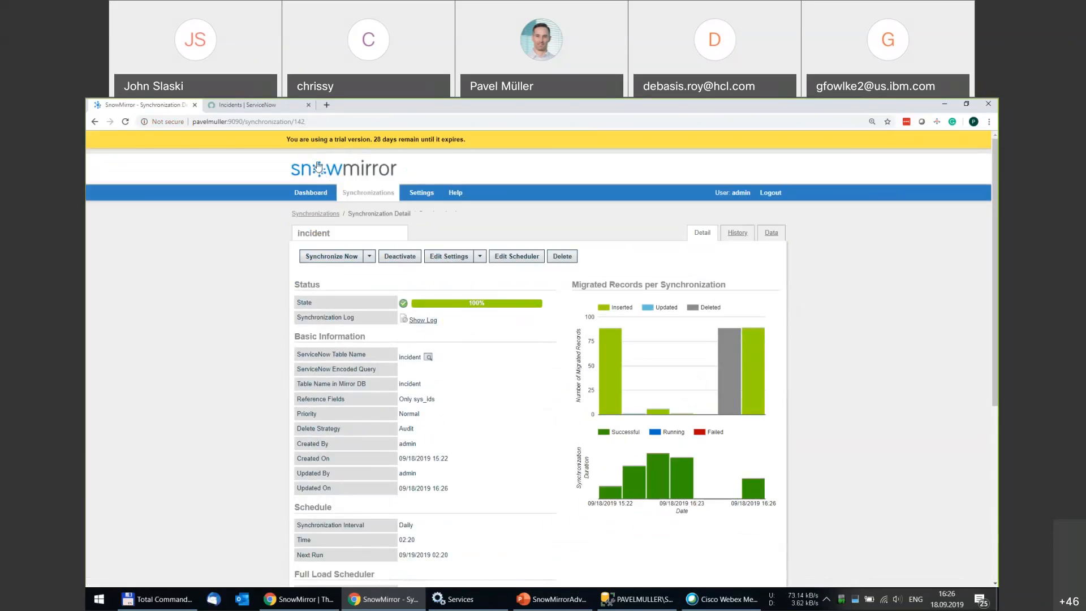
click(277, 106)
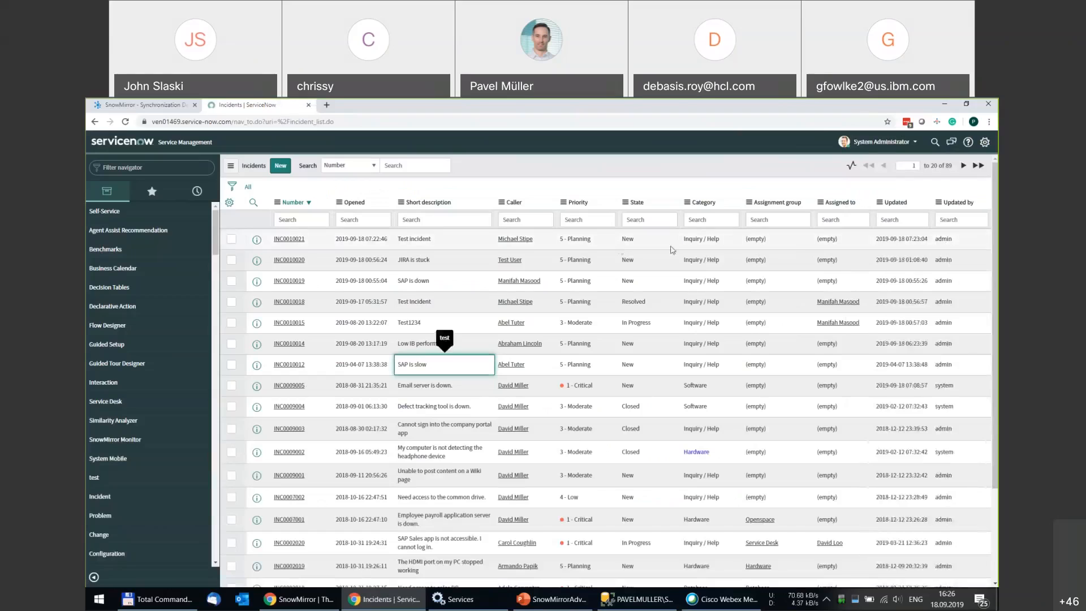
Create incident INC0010022 with a chosen caller and short description 'TEst2'.
click(281, 168)
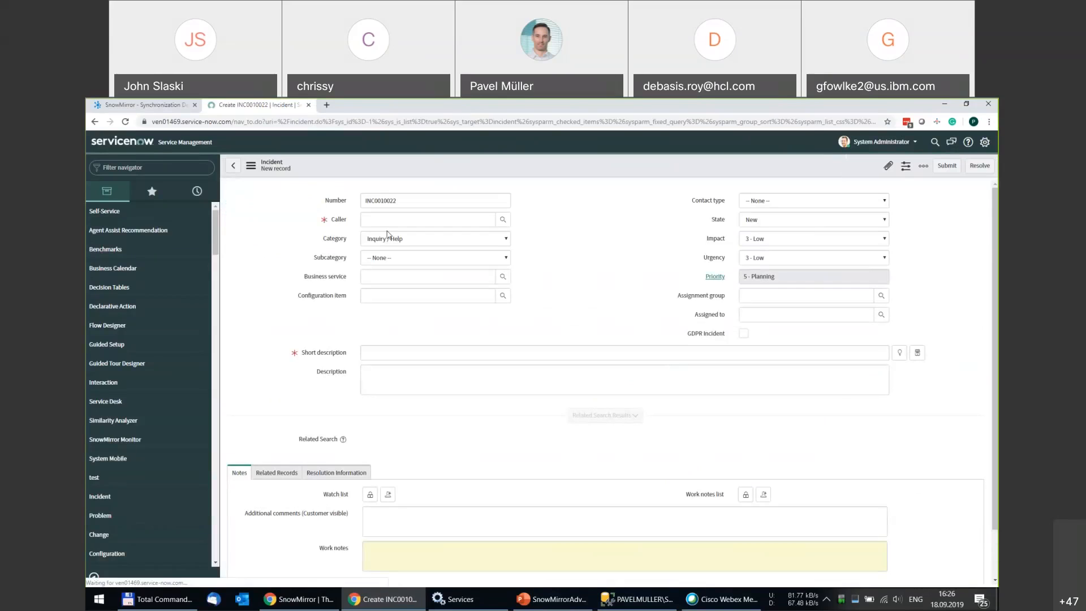
click(502, 220)
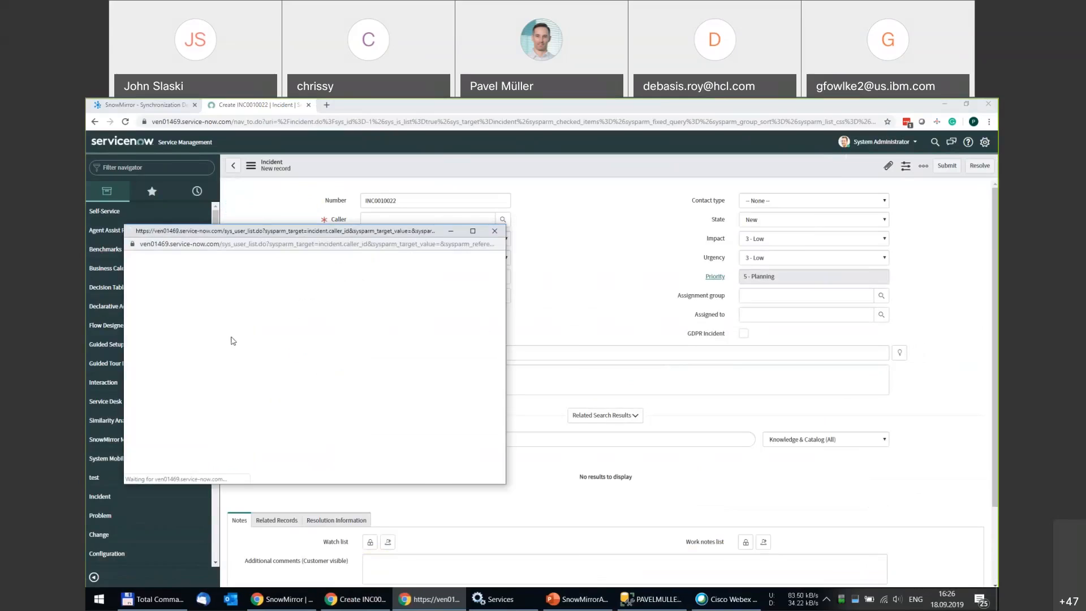
click(168, 387)
click(401, 352)
text(TEst2)
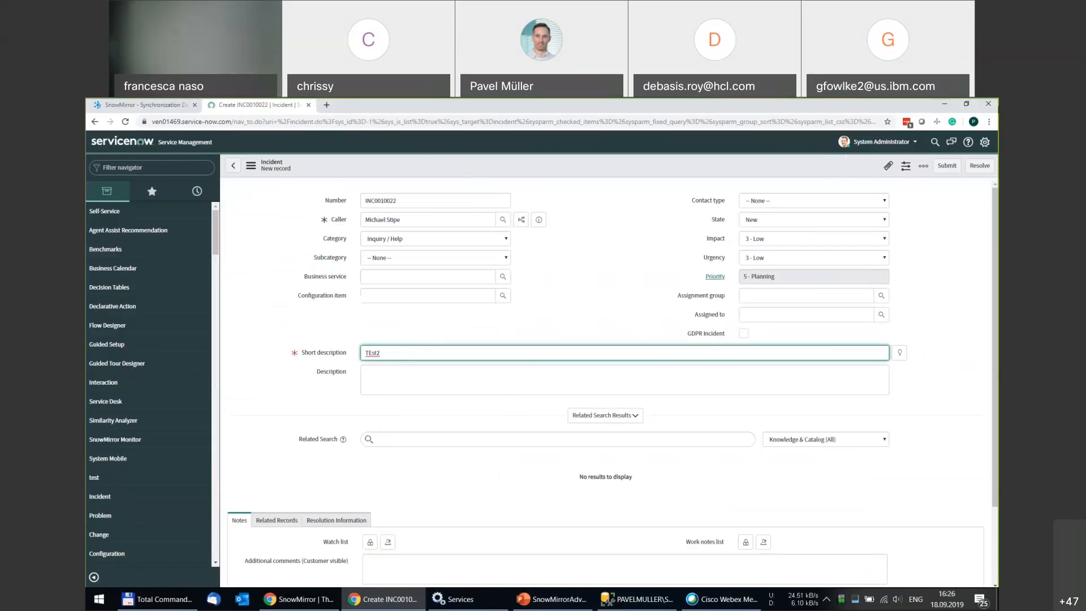
click(932, 157)
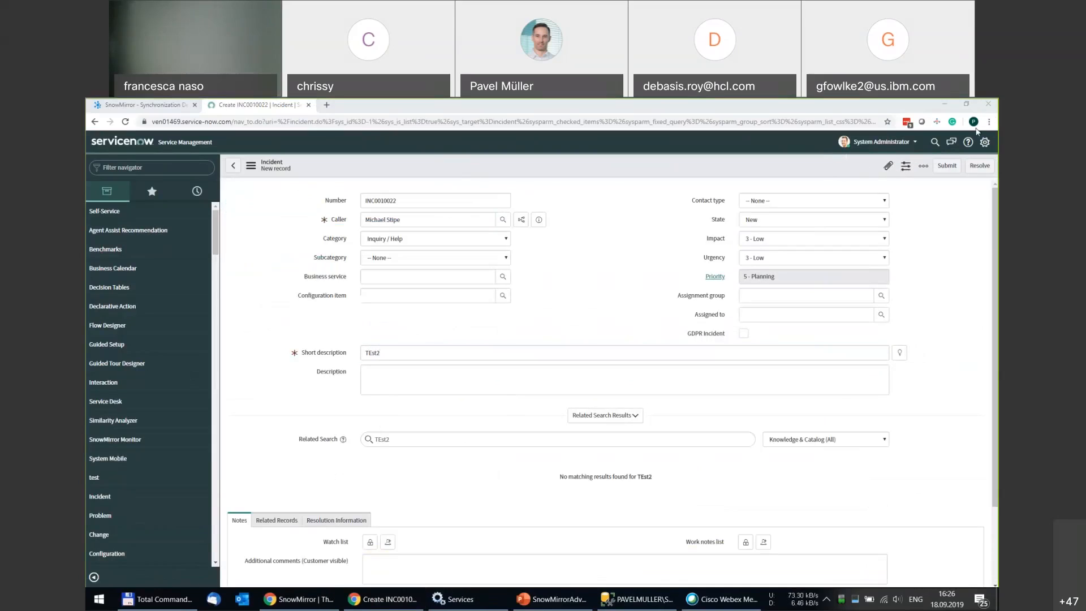
click(946, 165)
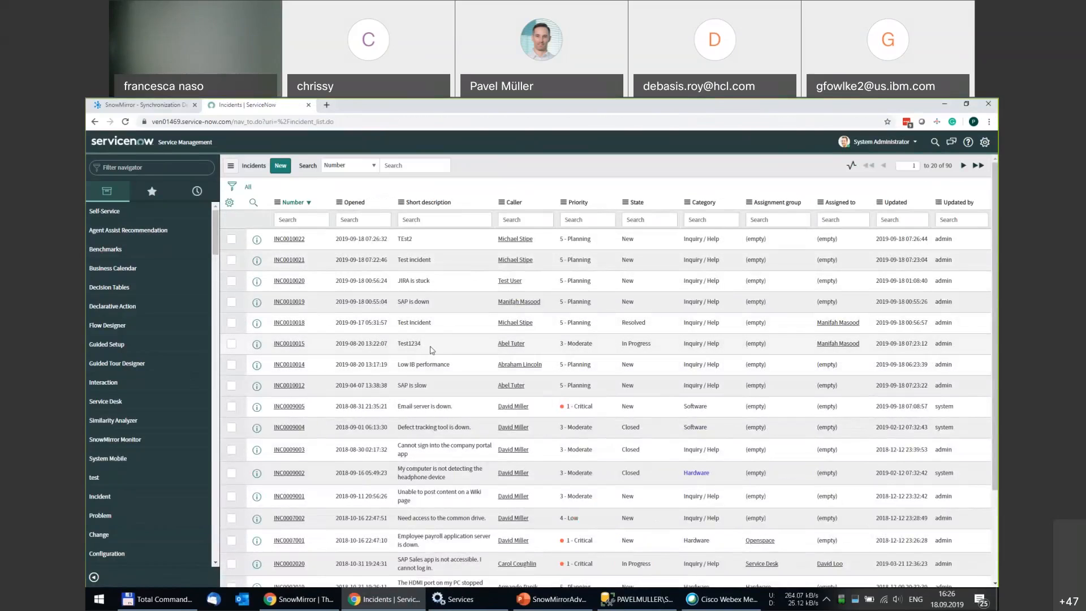
Edit short descriptions inline: INC0010015 to 'Test12345' and INC0010012 to 'SAP is slow2'.
click(431, 350)
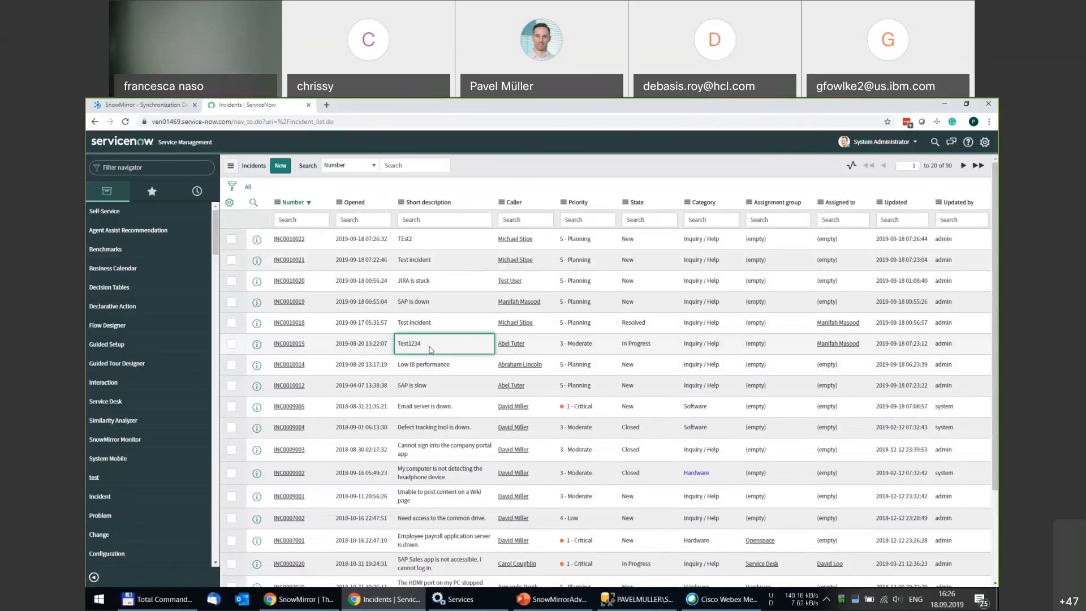
click(431, 349)
text(5)
click(490, 343)
click(483, 383)
click(469, 385)
click(462, 386)
text(2)
click(489, 385)
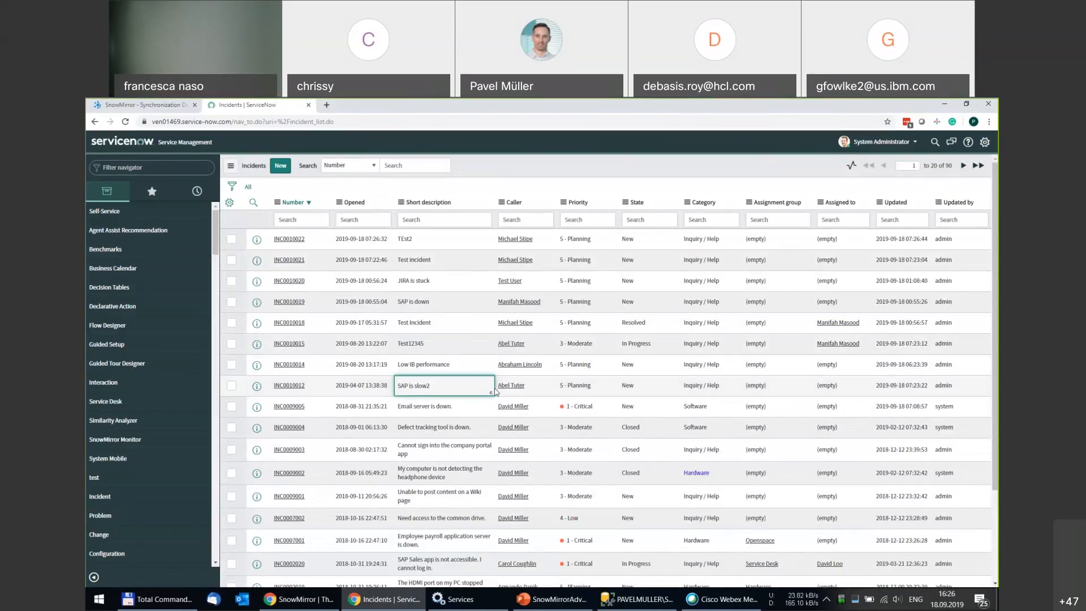
click(159, 109)
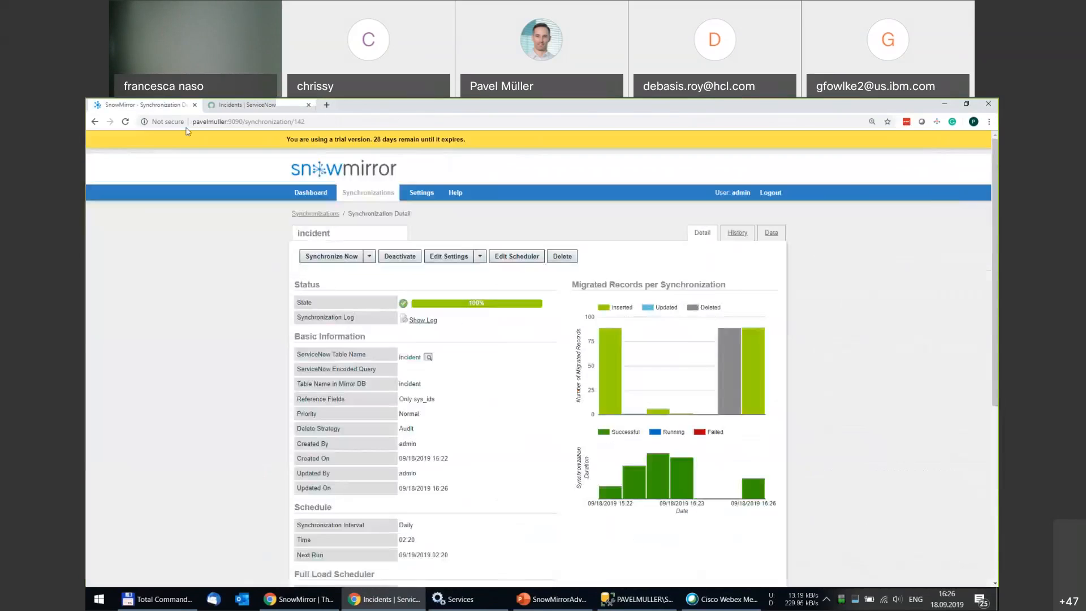
Run another custom Differential Synchronization as a Dry Run with Check Updates enabled.
click(368, 257)
click(340, 309)
click(487, 253)
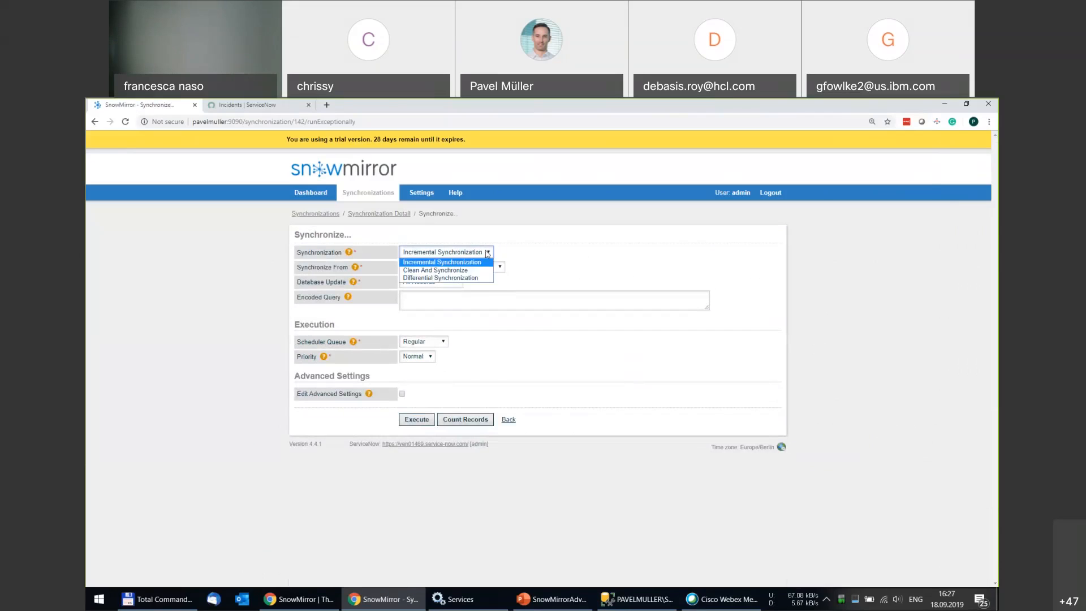
click(446, 279)
click(428, 270)
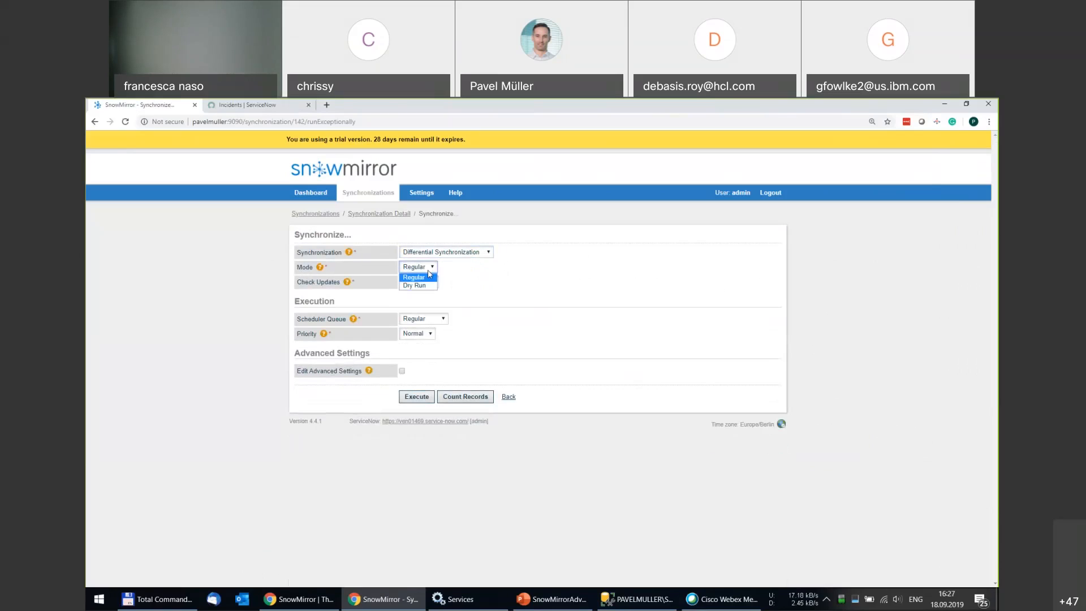
click(429, 285)
click(429, 282)
click(426, 293)
click(416, 398)
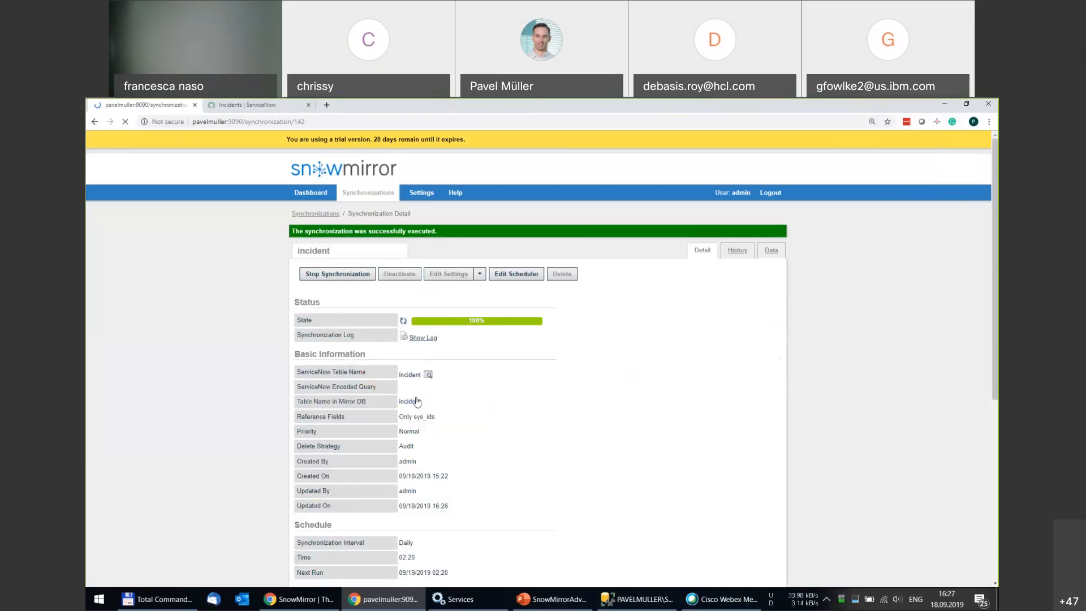
mouse_move(516, 326)
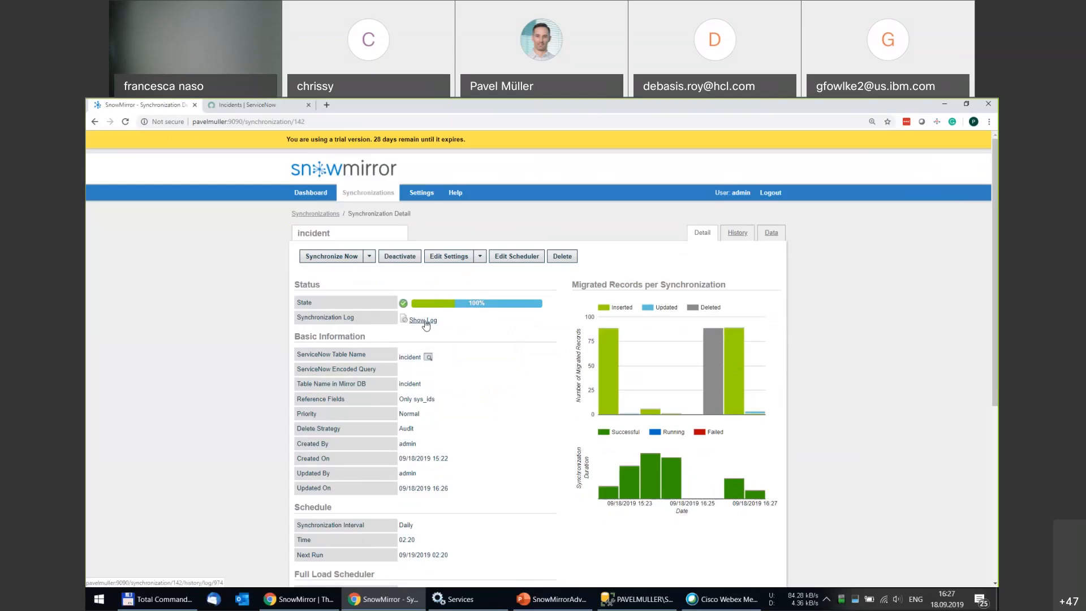
Download 974-dry_run.log from the run's log and open it.
click(425, 320)
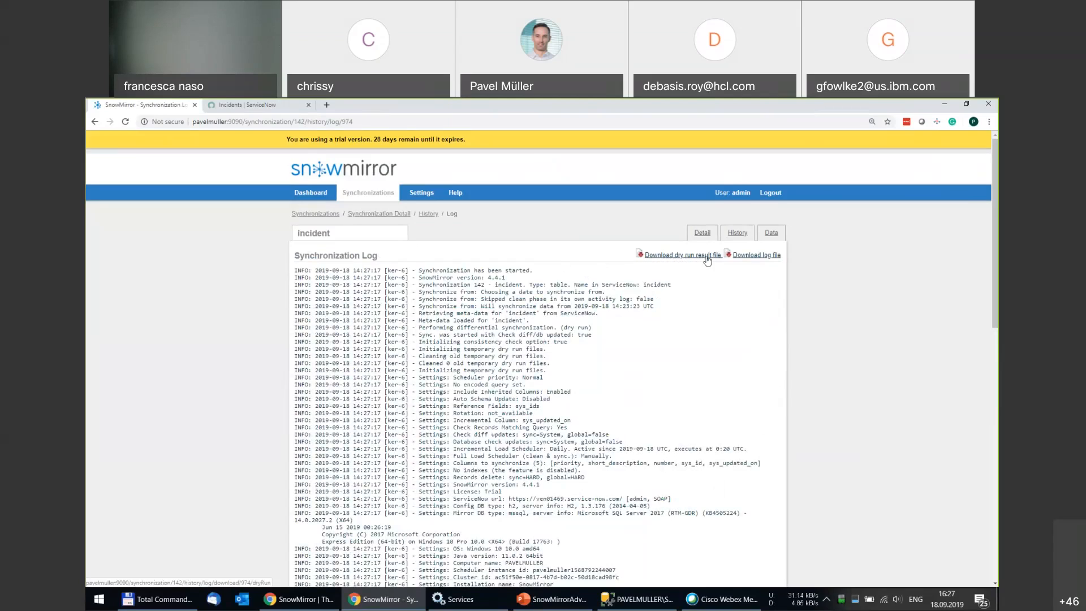
click(690, 255)
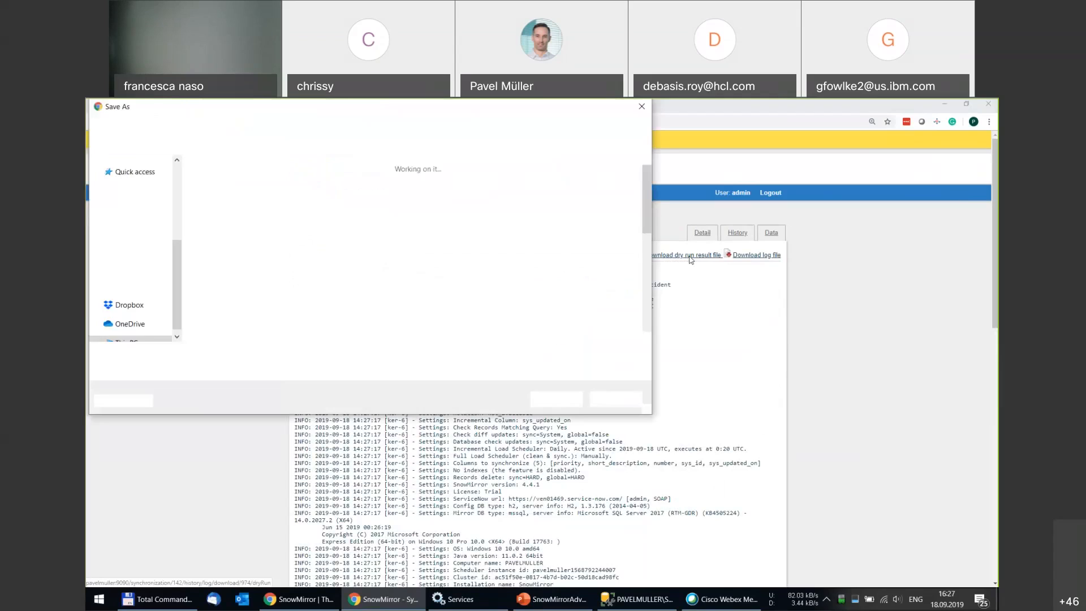
click(556, 399)
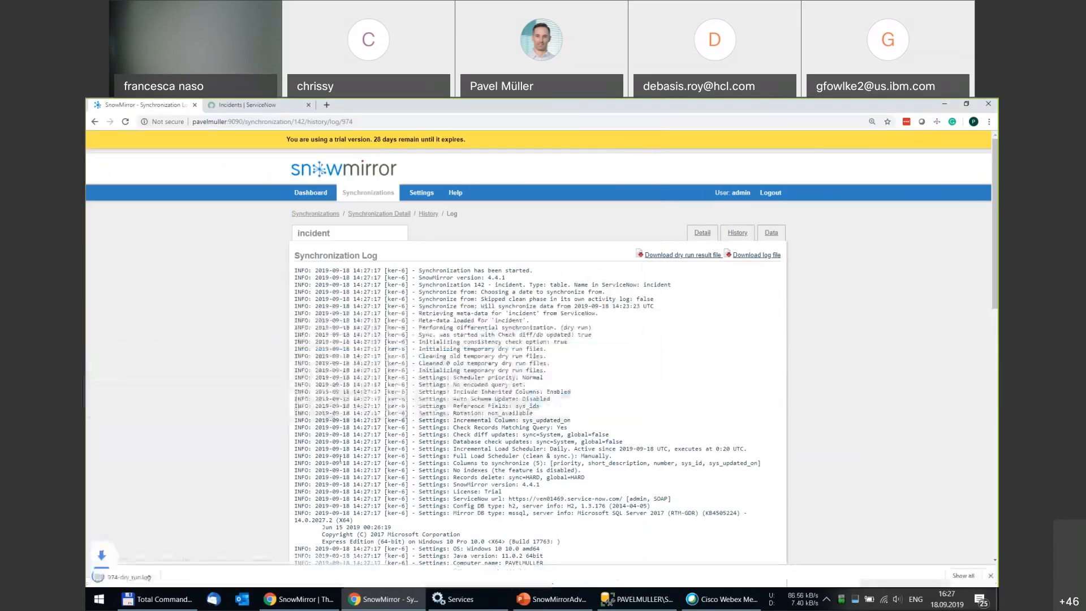
click(130, 576)
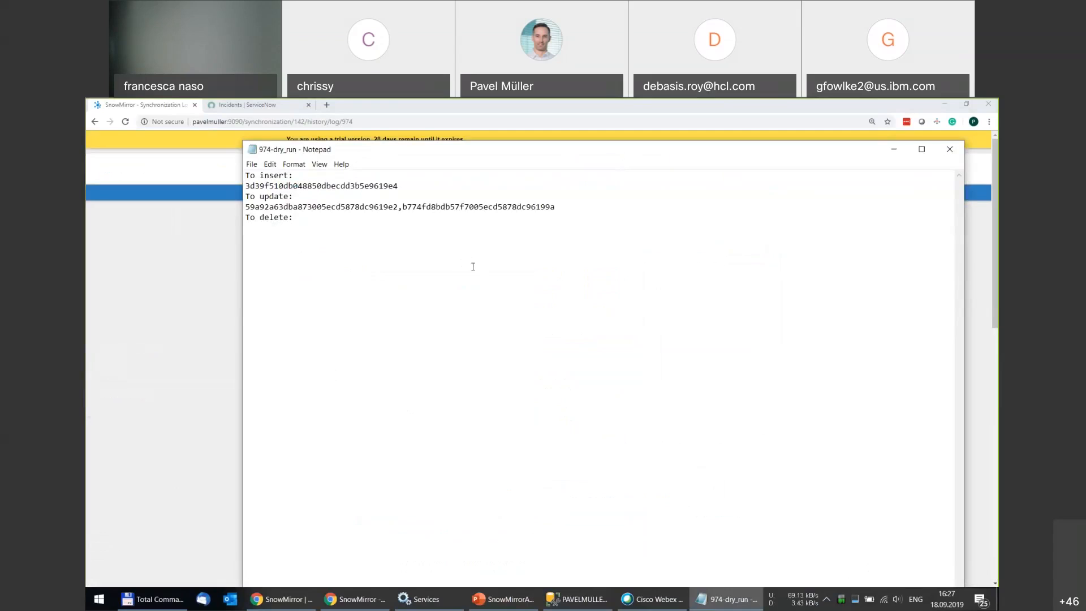
Highlight the To insert and To update record ids in the 974-dry_run file, then close Notepad.
drag(246, 175, 299, 197)
double_click(369, 207)
click(369, 207)
drag(244, 207, 397, 203)
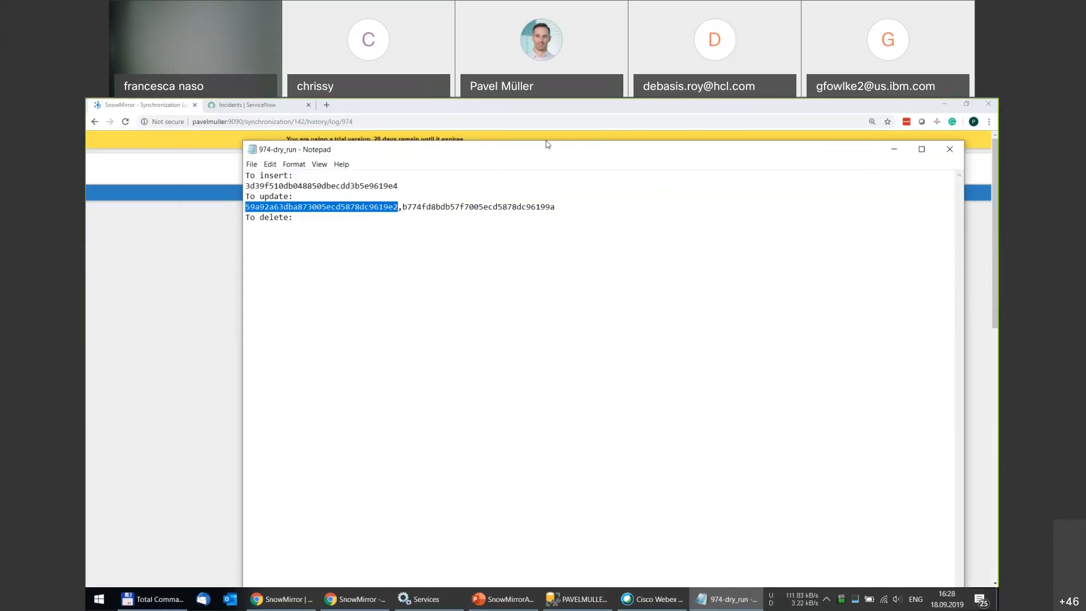
drag(545, 145, 485, 137)
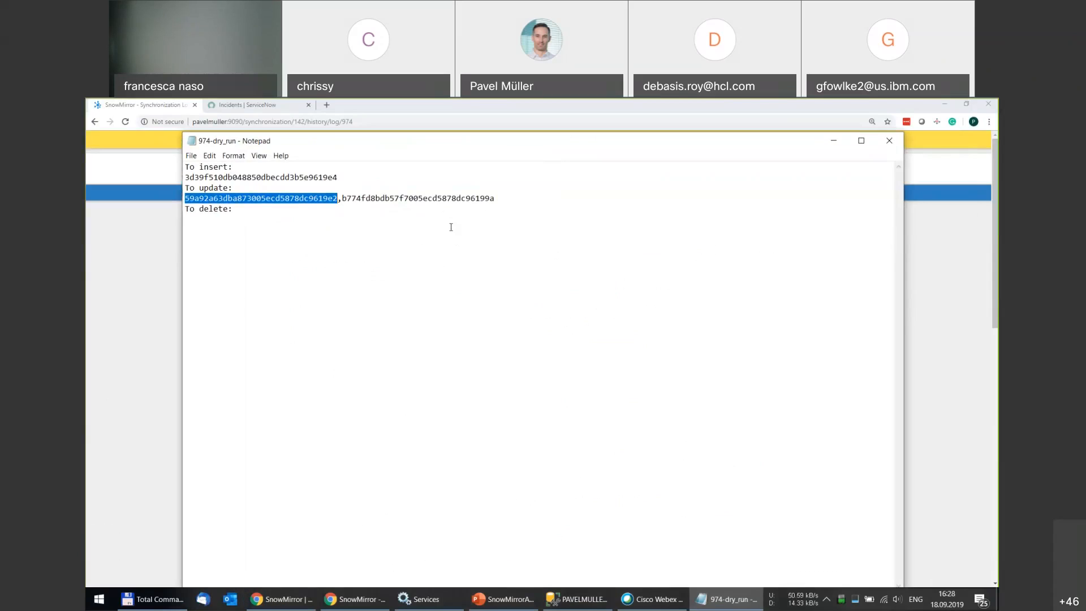
click(271, 177)
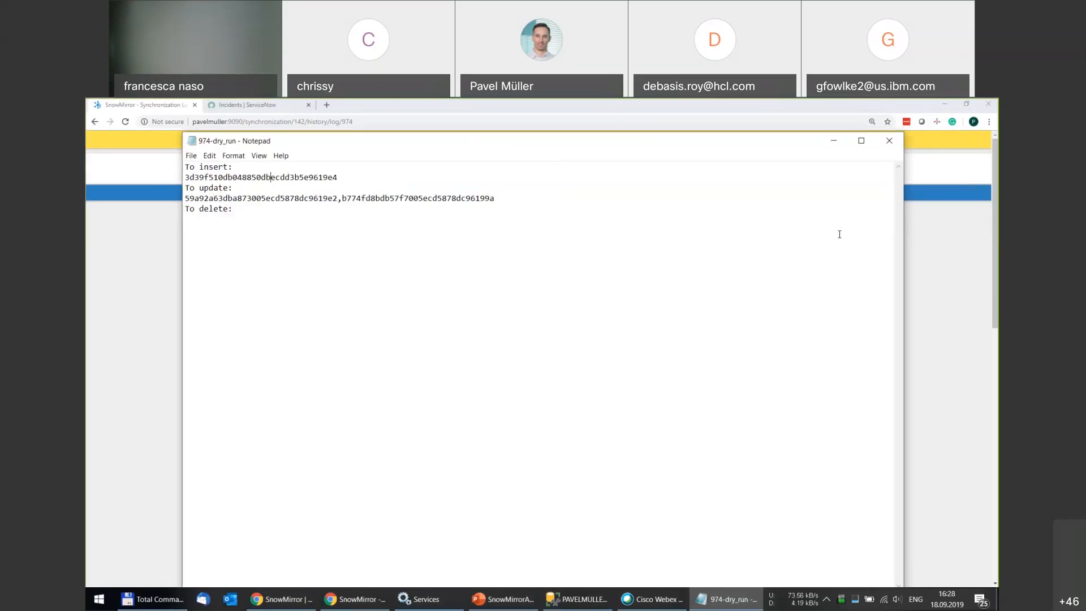
click(895, 144)
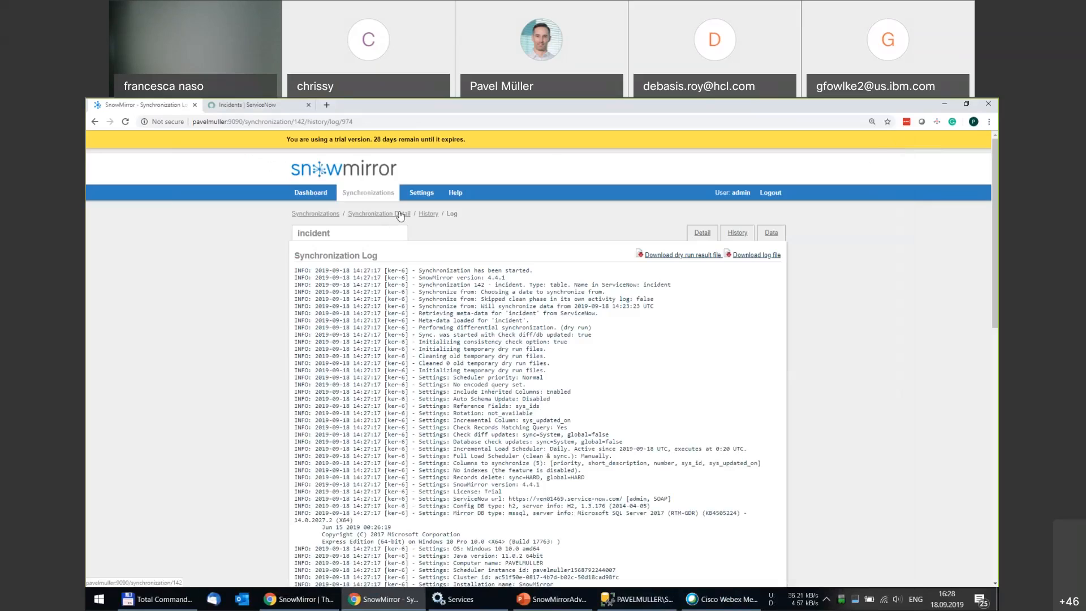
From the incident Synchronization Detail page, set Advanced Settings' Diff Check Updates to Yes and save.
click(400, 214)
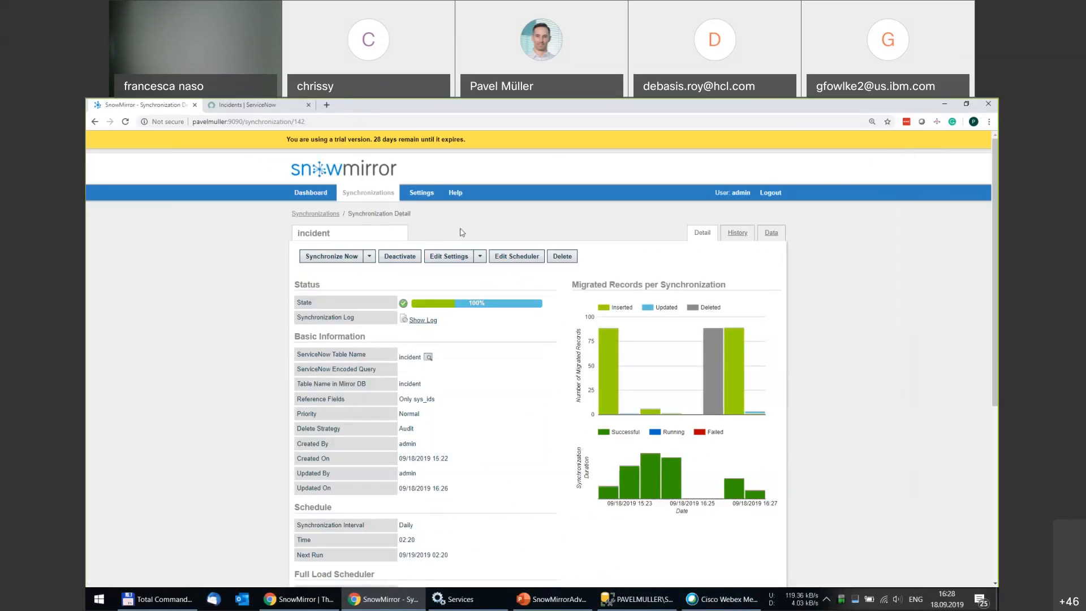
click(481, 258)
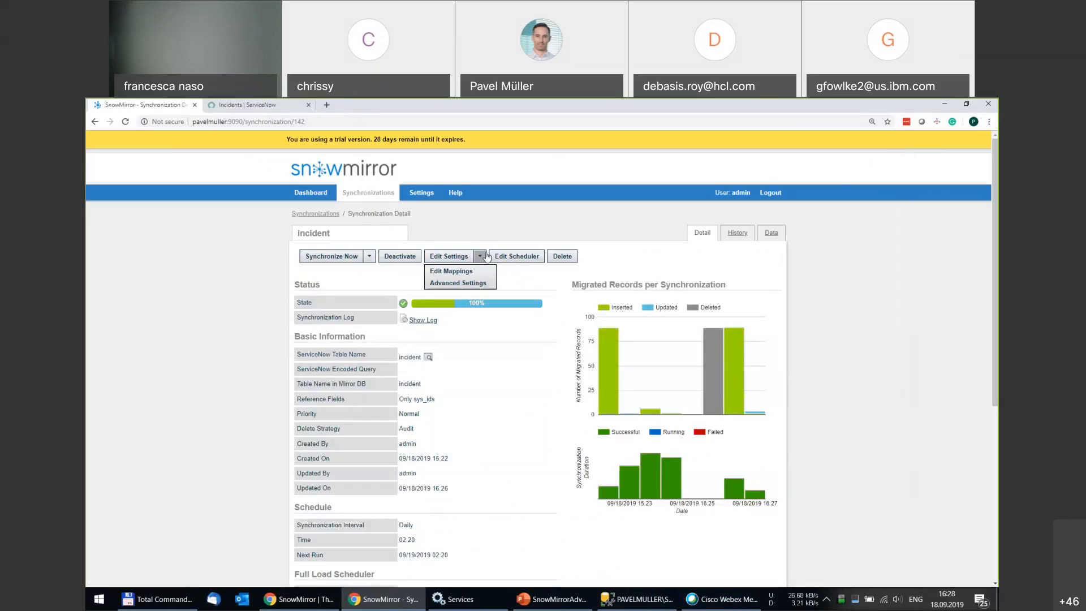
click(462, 284)
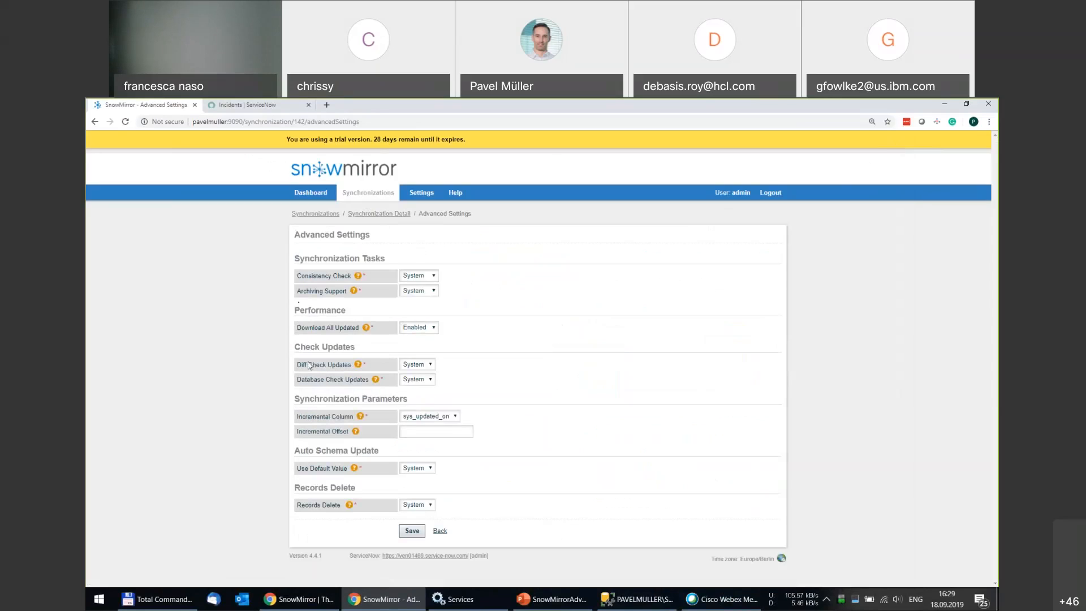
drag(301, 366, 339, 367)
click(480, 363)
click(421, 369)
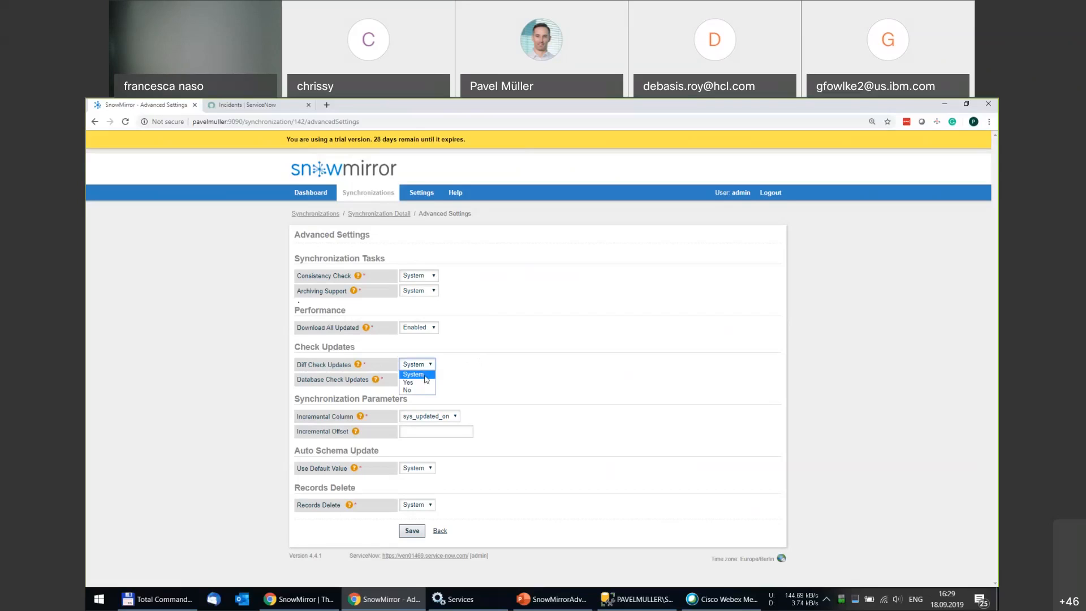
click(411, 383)
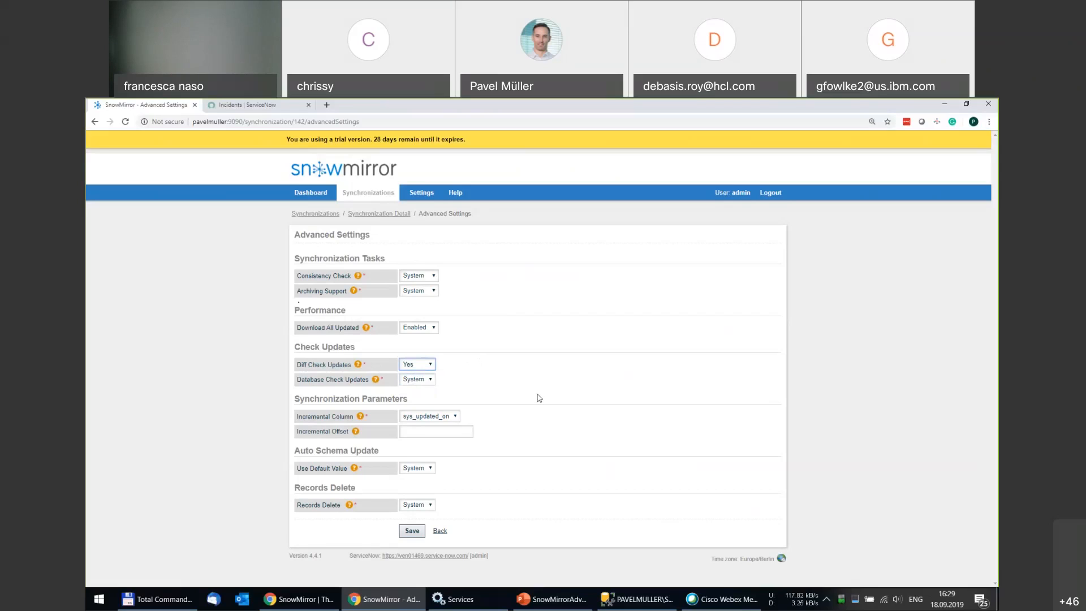
click(412, 531)
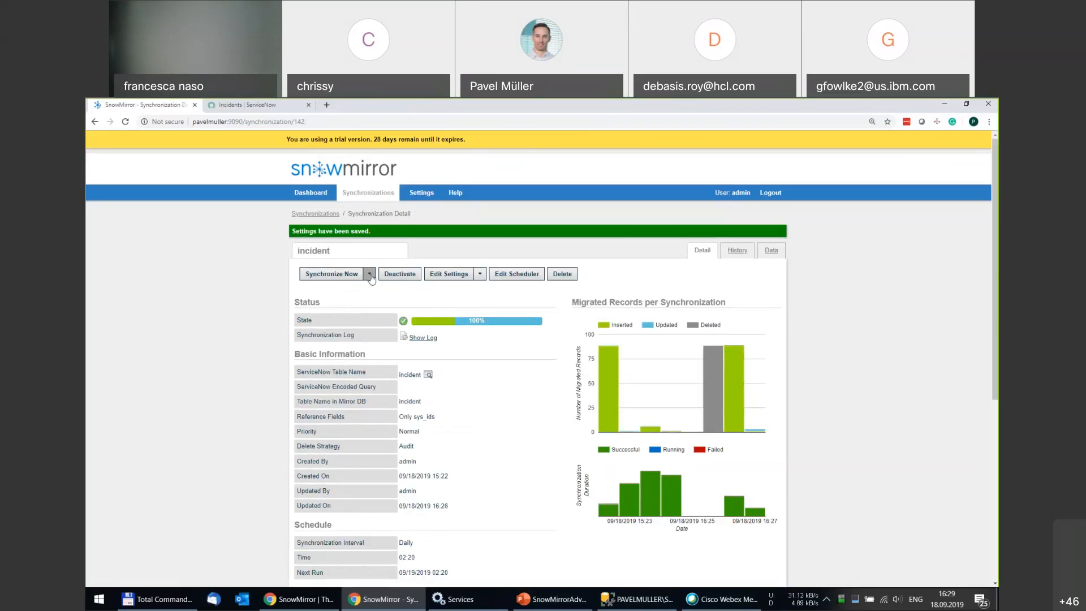
Start a Differential Synchronization of the incident table and let it finish at 100%.
click(371, 277)
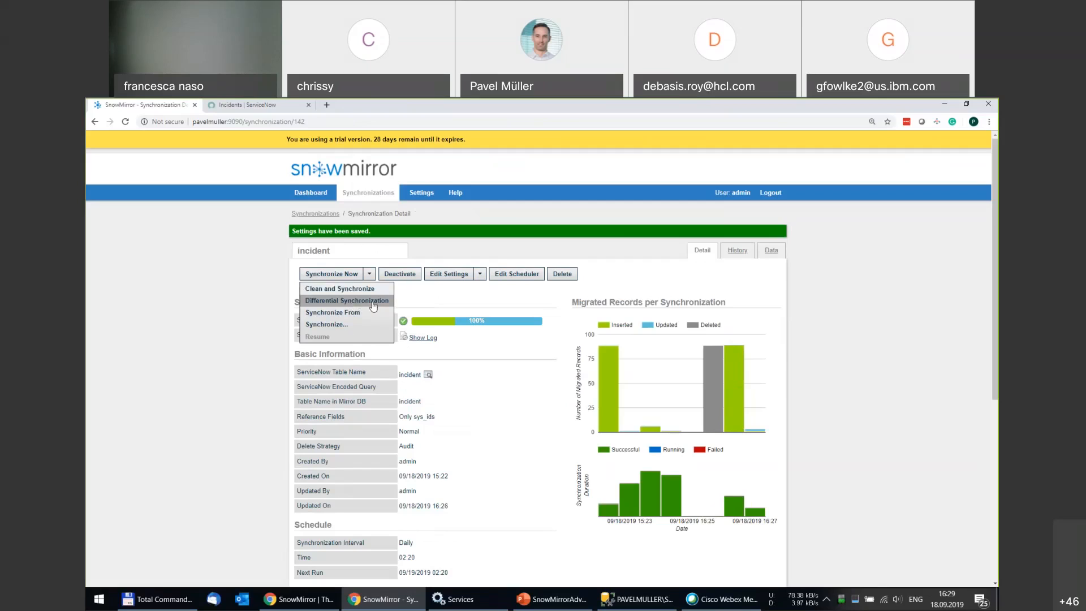
click(370, 301)
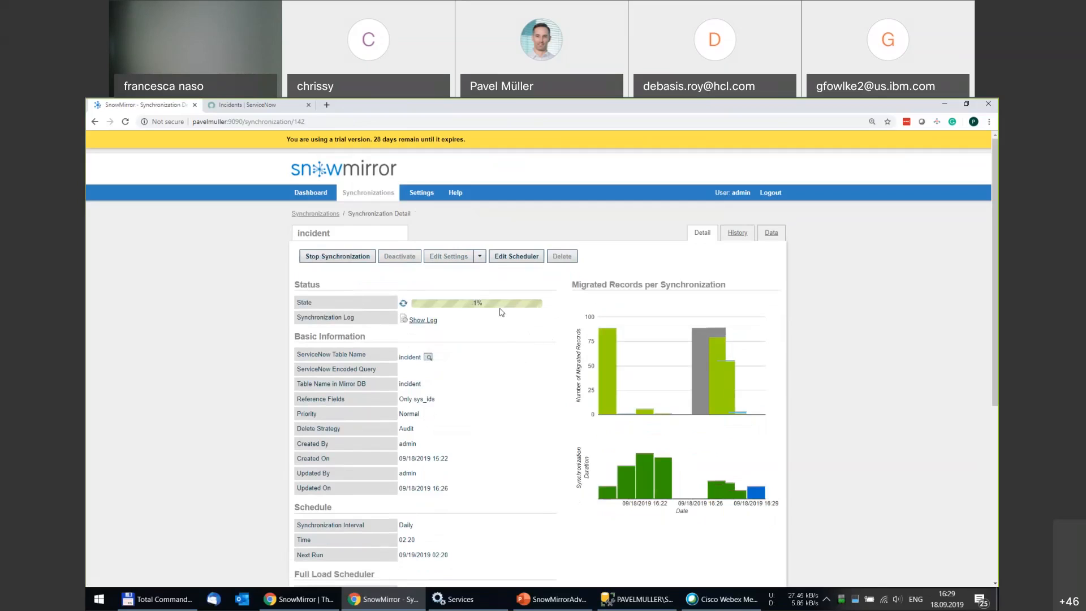
mouse_move(506, 308)
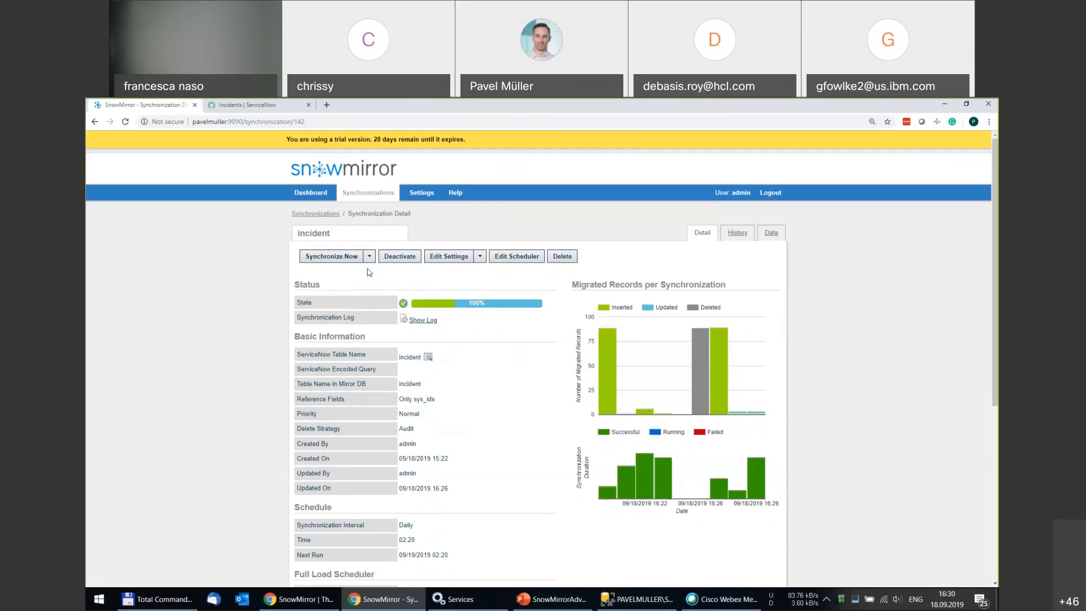
click(370, 257)
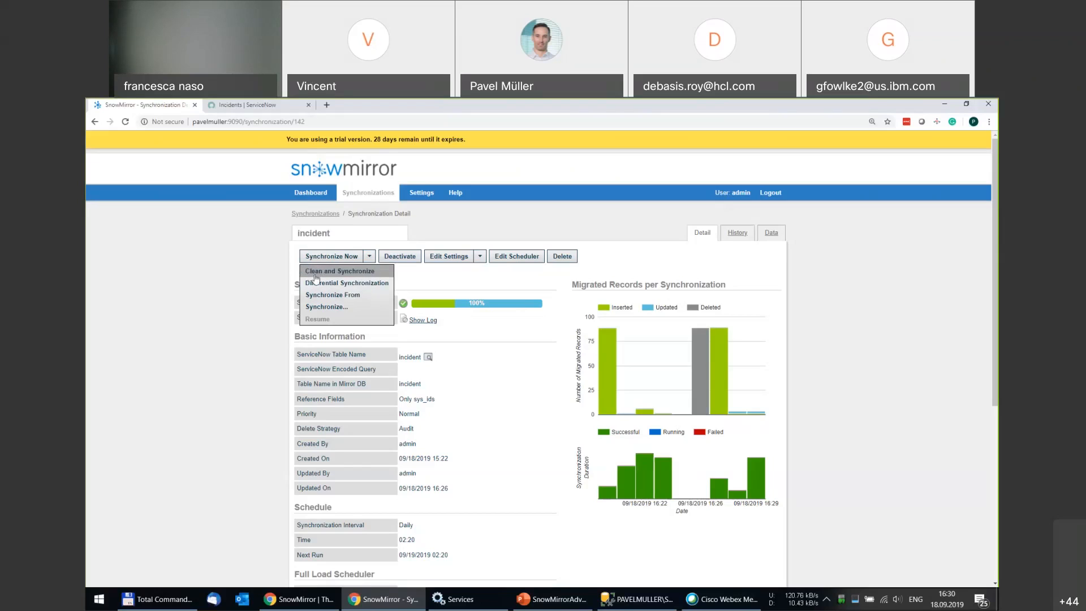
Run Synchronize From with start date 11 September 2019, finishing with 9 records updated.
click(362, 295)
click(573, 362)
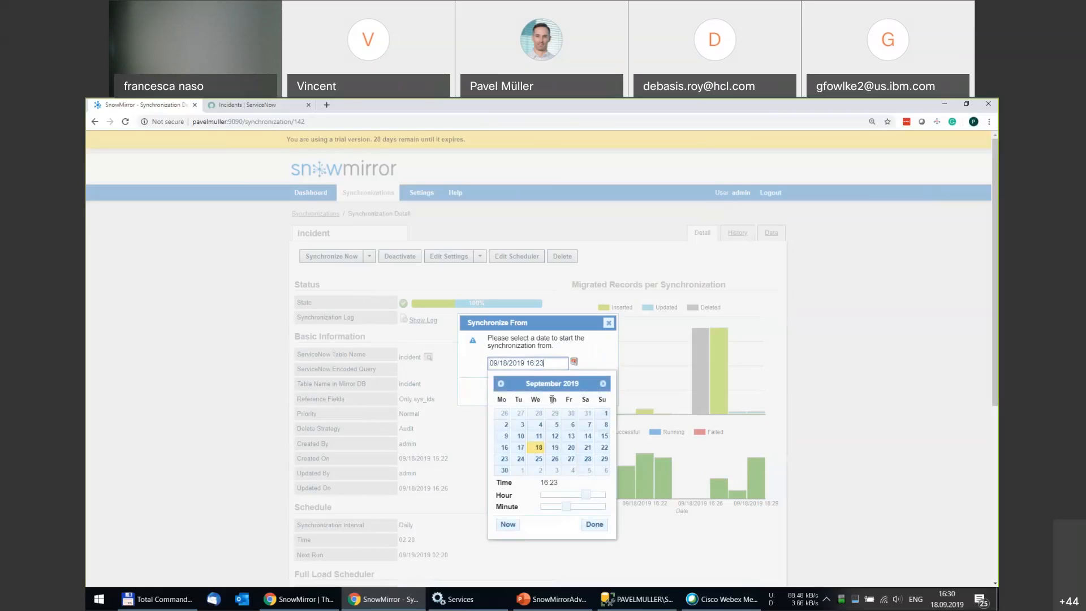
click(539, 438)
click(599, 527)
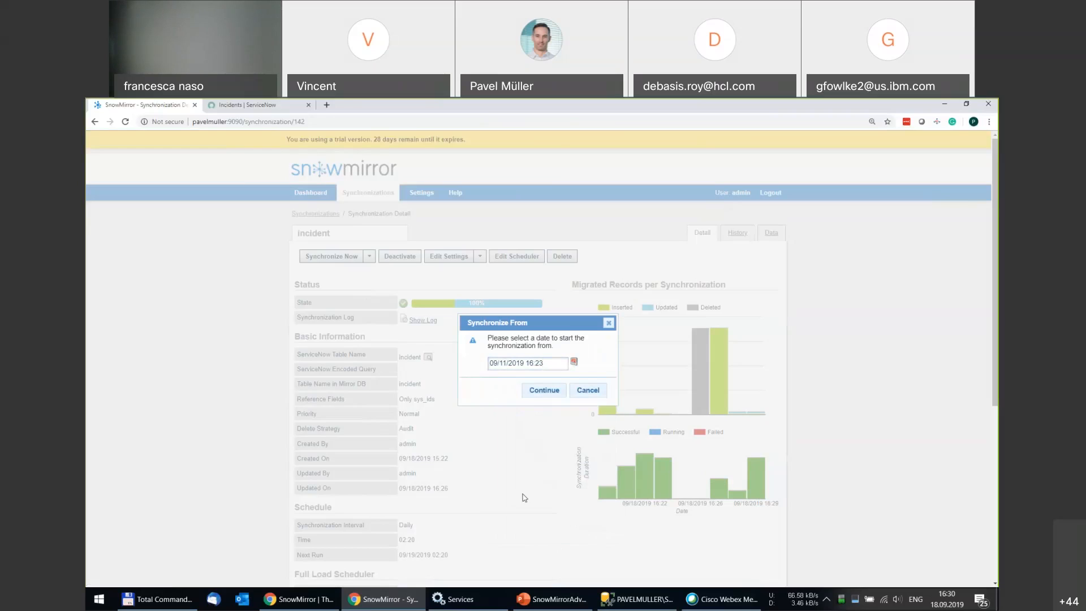
click(543, 389)
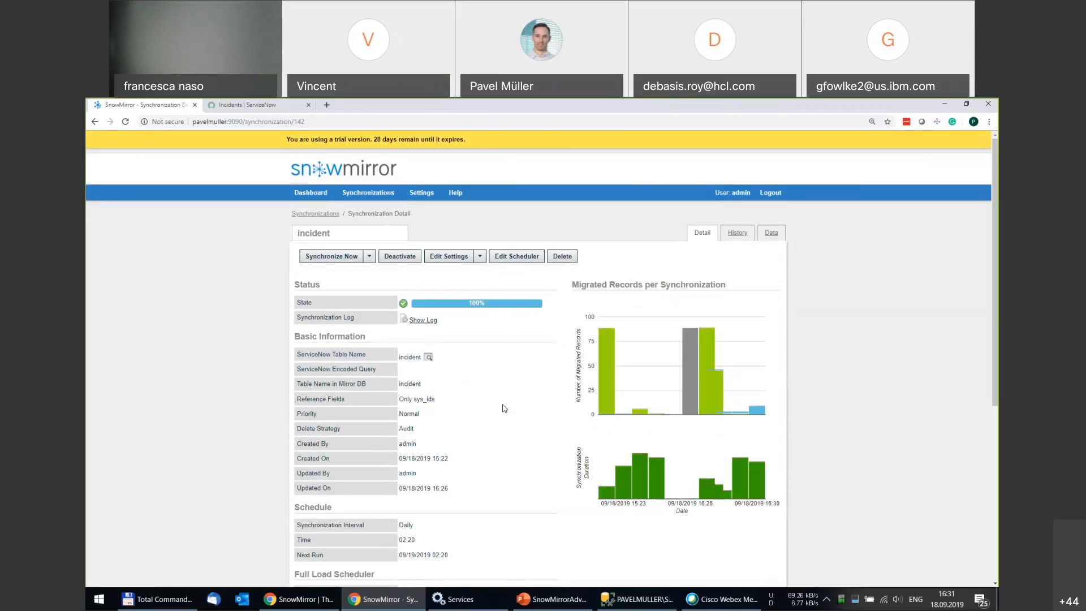
mouse_move(445, 307)
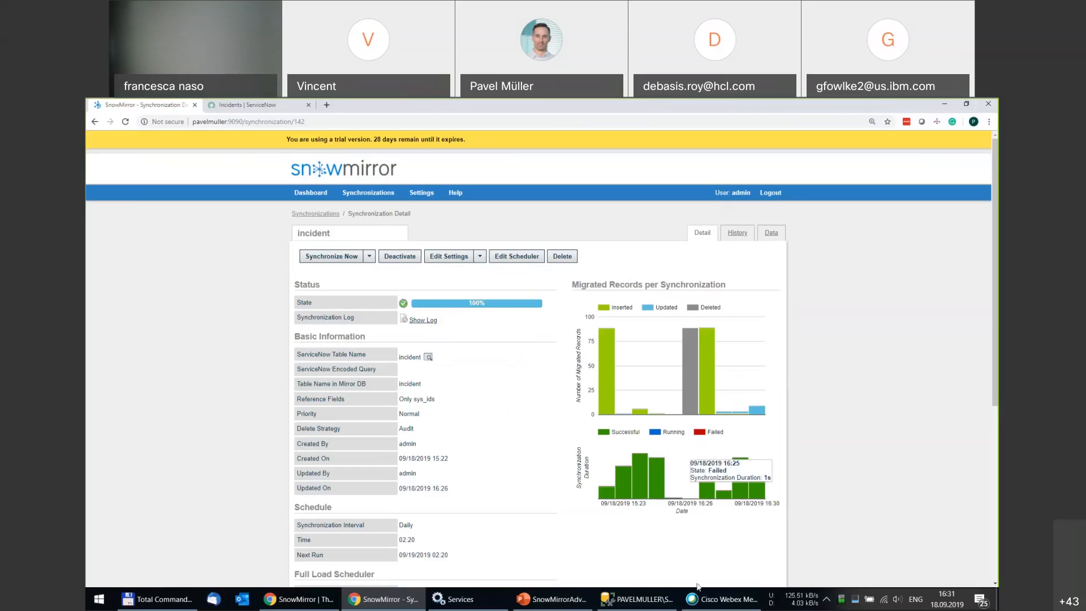
Present the SnowMirrorAdvancedSettings deck full screen and advance to slide 9, Filtering Data.
click(549, 602)
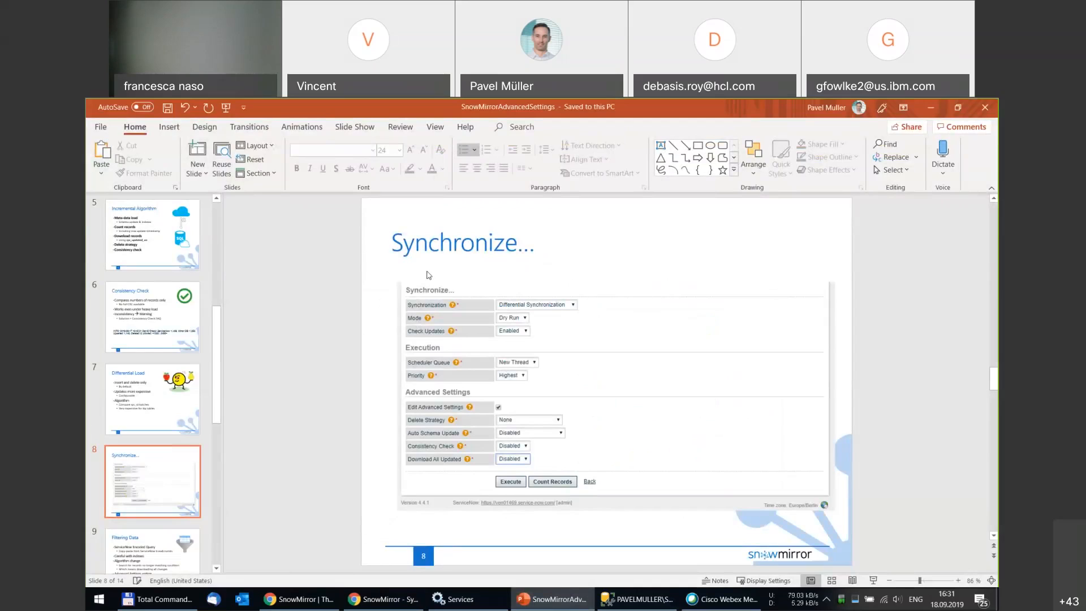
key(shift+F5)
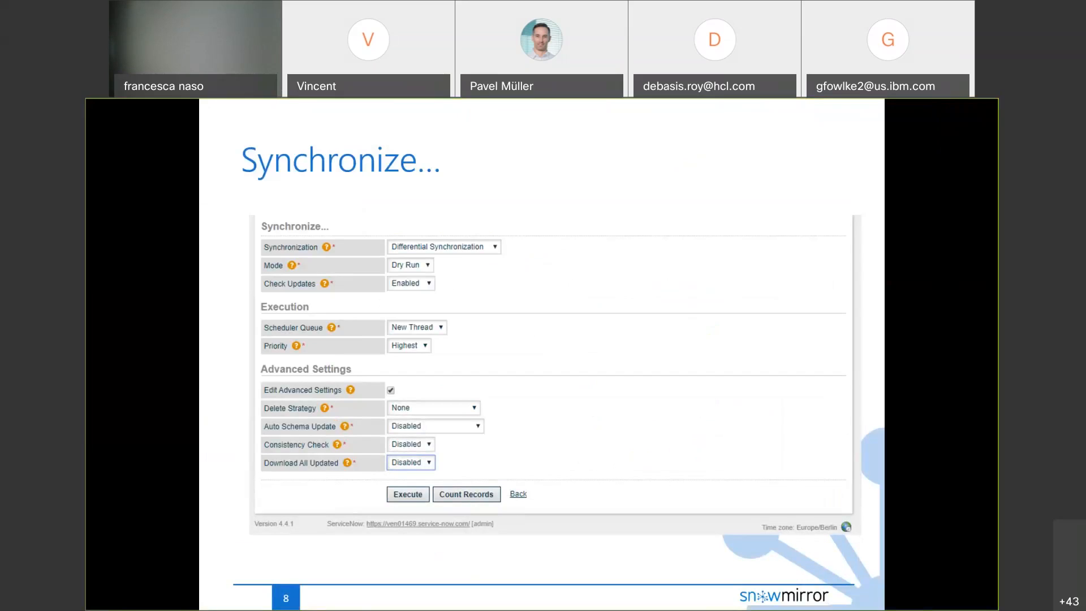
key(Right)
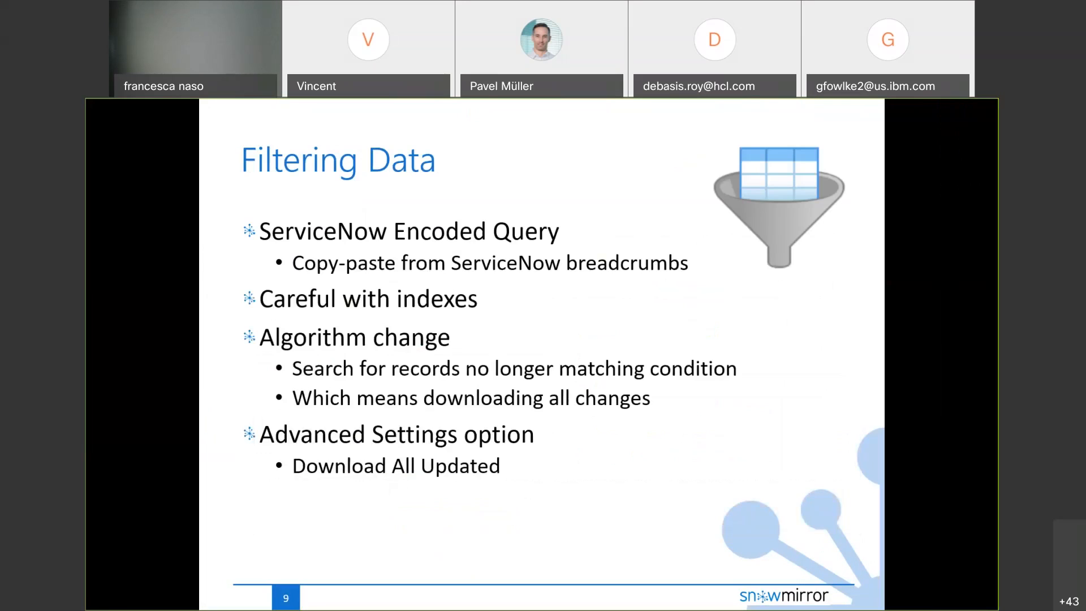
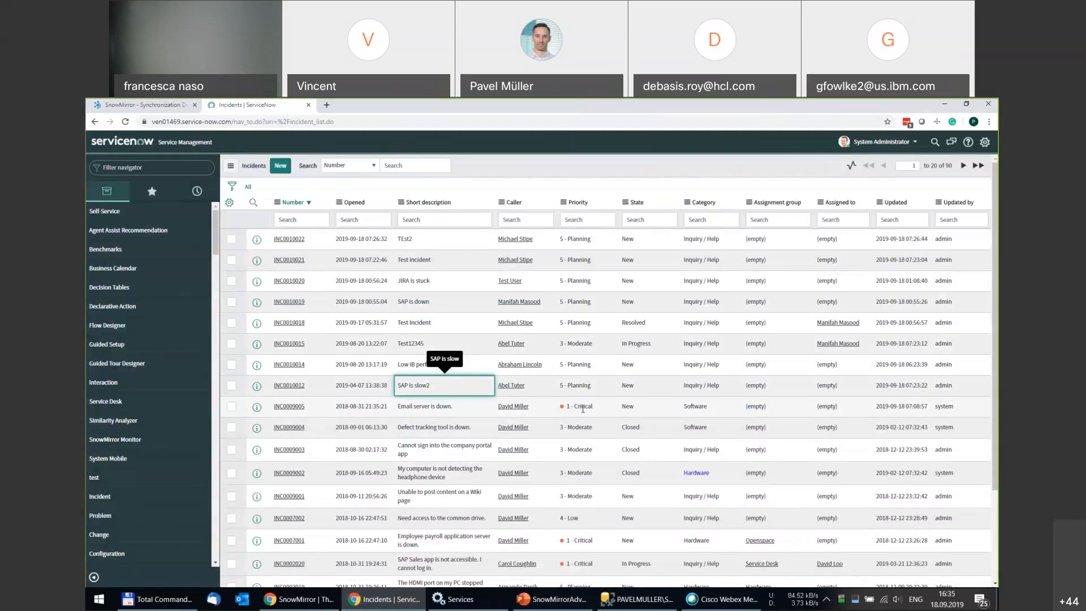
Show only incidents matching Priority 1 - Critical, then copy the breadcrumb filter's query.
right_click(582, 408)
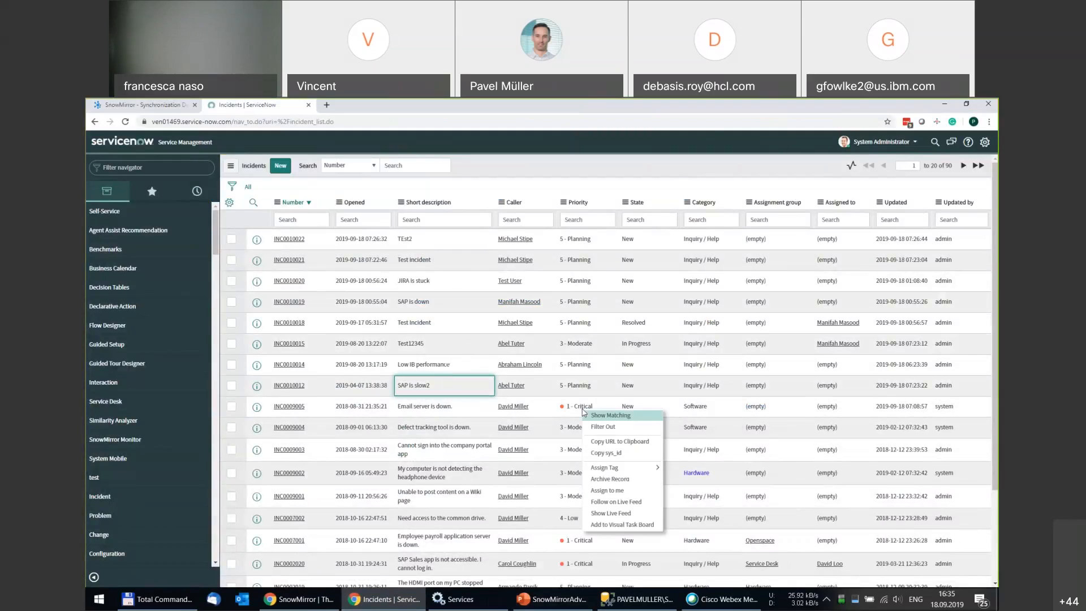
click(610, 416)
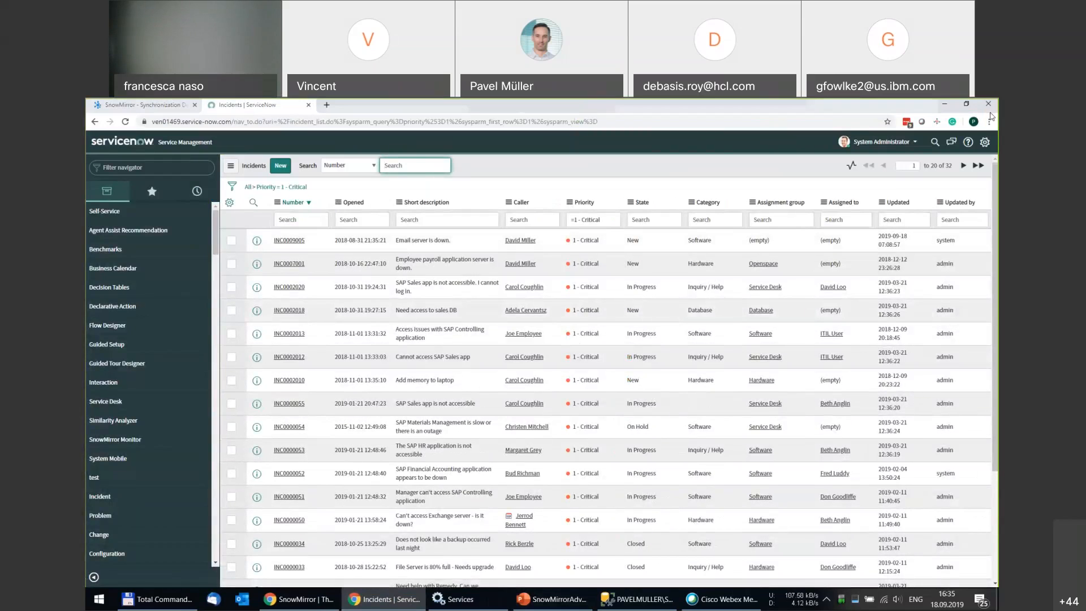
key(alt+Tab)
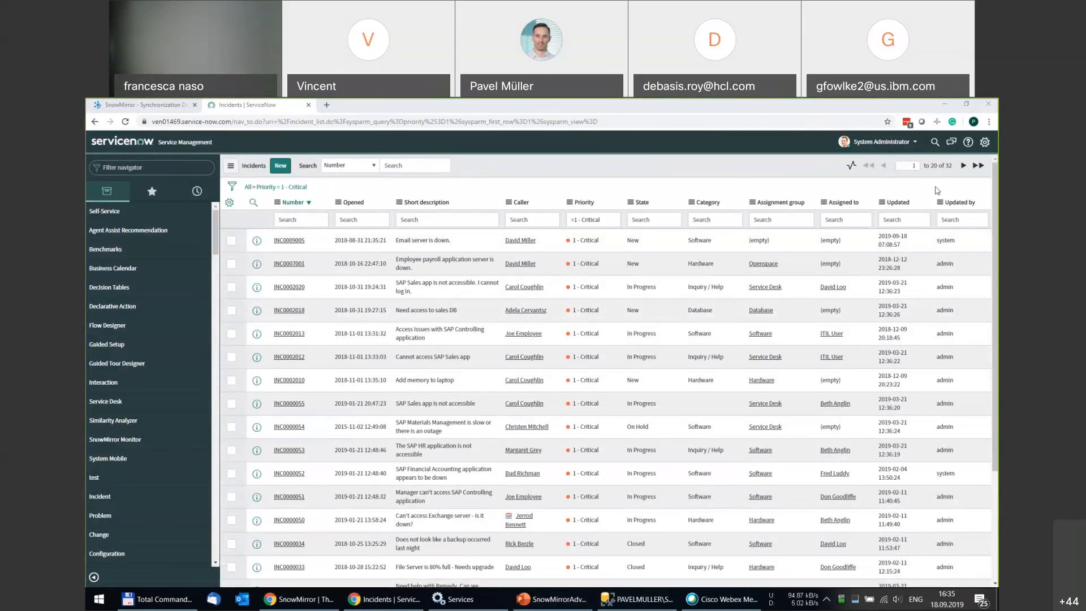
right_click(274, 191)
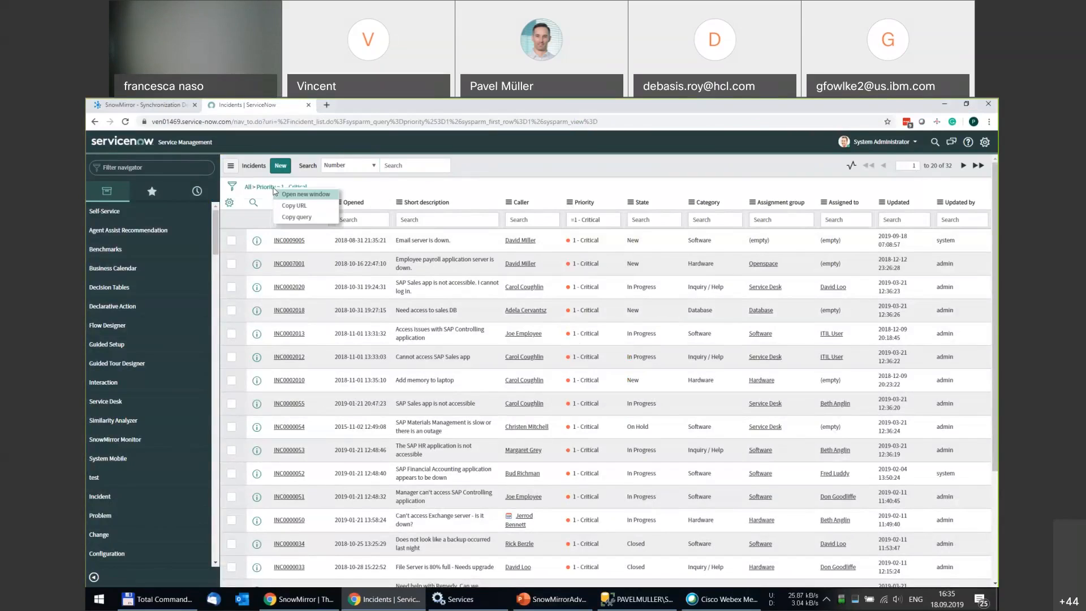
click(295, 218)
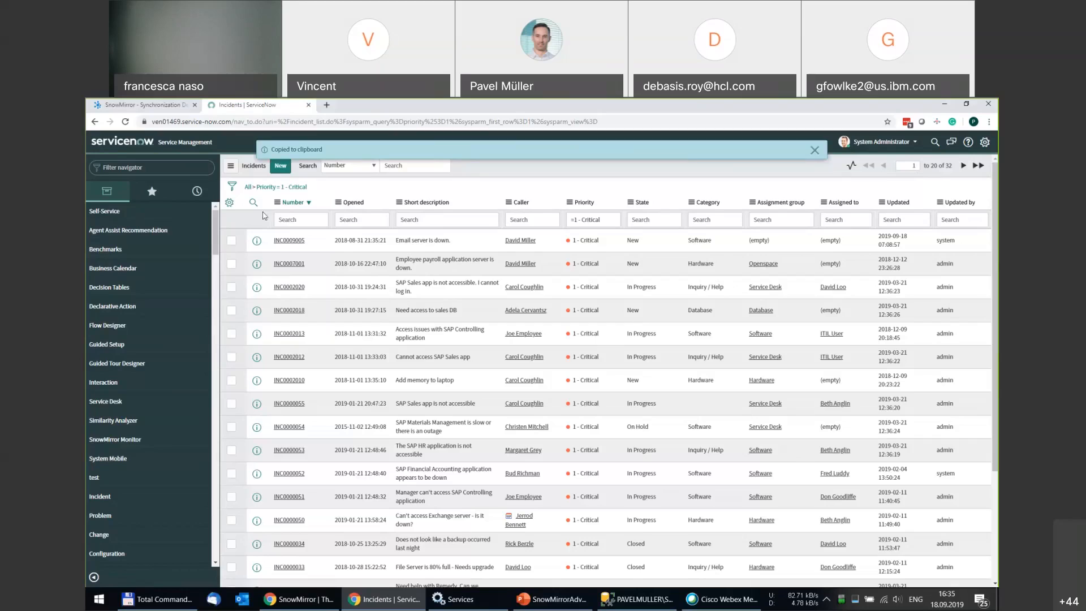
Set the incident sync's ServiceNow Encoded Query to priority=1 and save, accepting the data truncation.
click(154, 107)
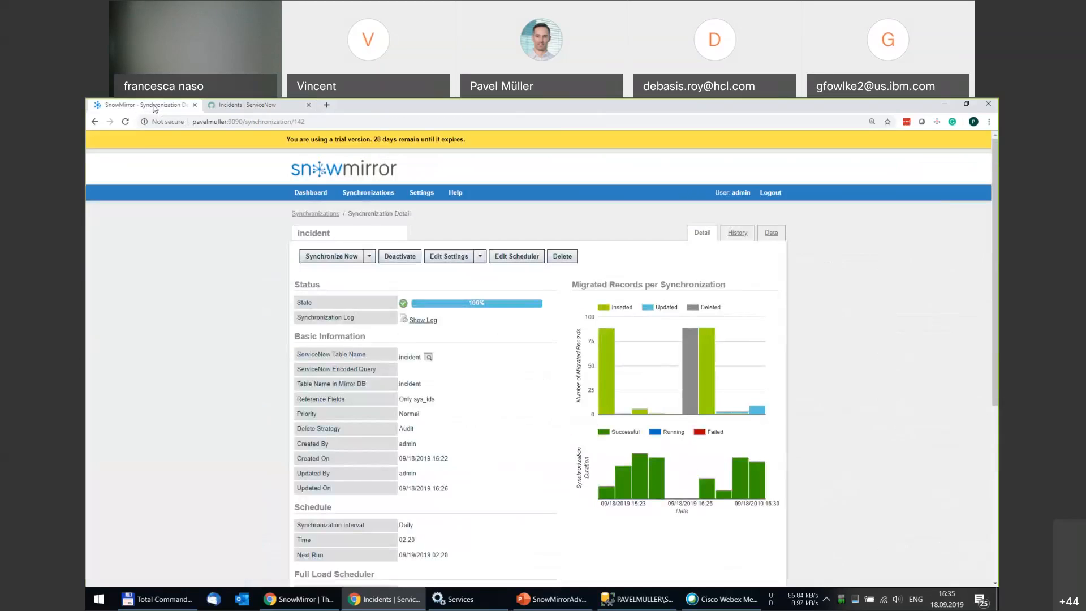
click(452, 258)
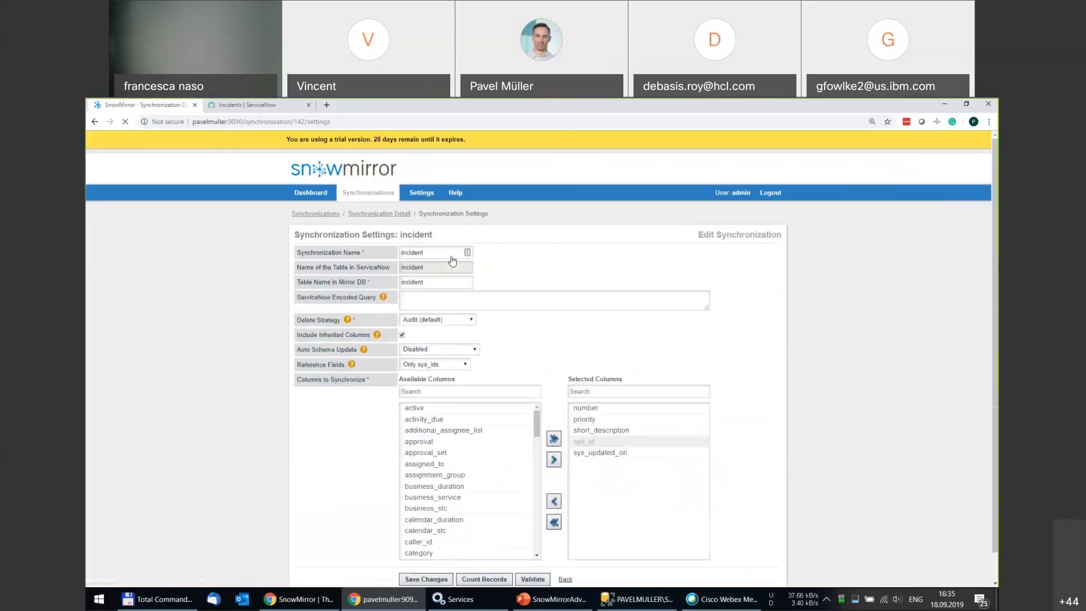
click(419, 299)
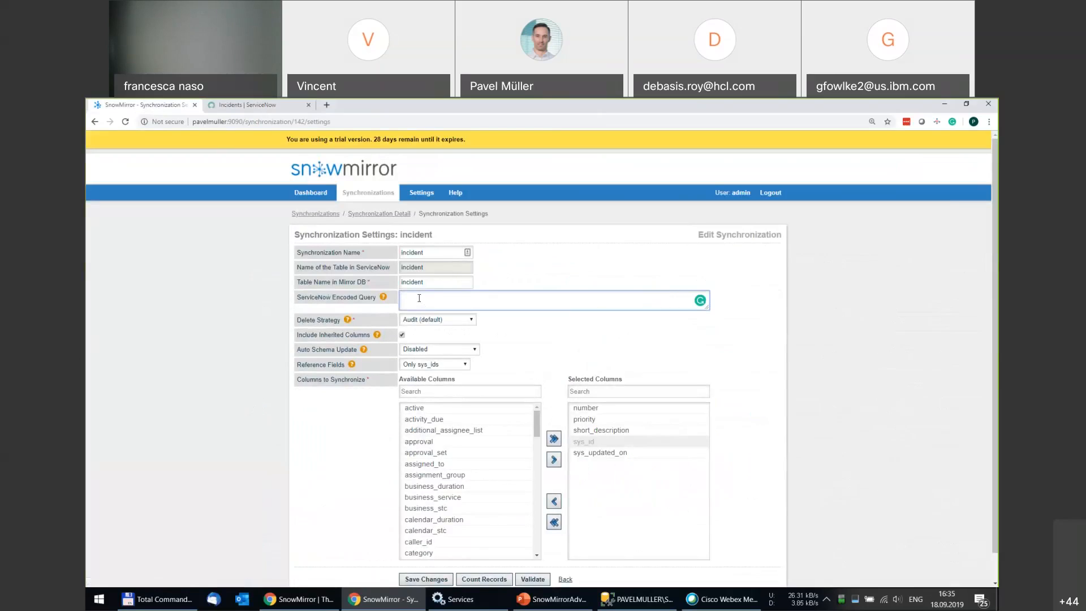
key(ctrl+v)
scroll(368, 430, down, 1)
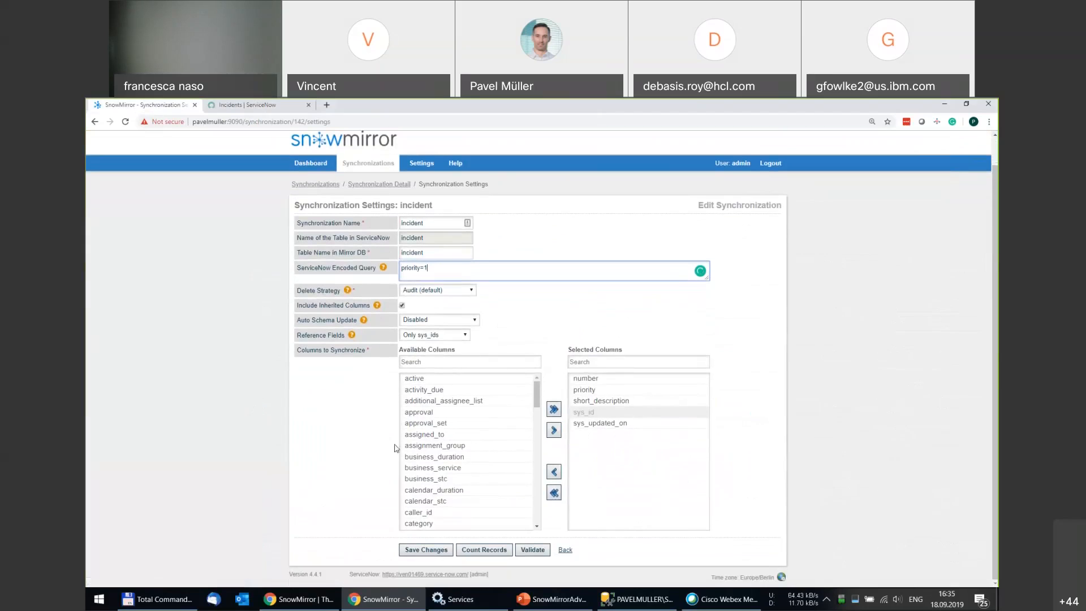
click(427, 551)
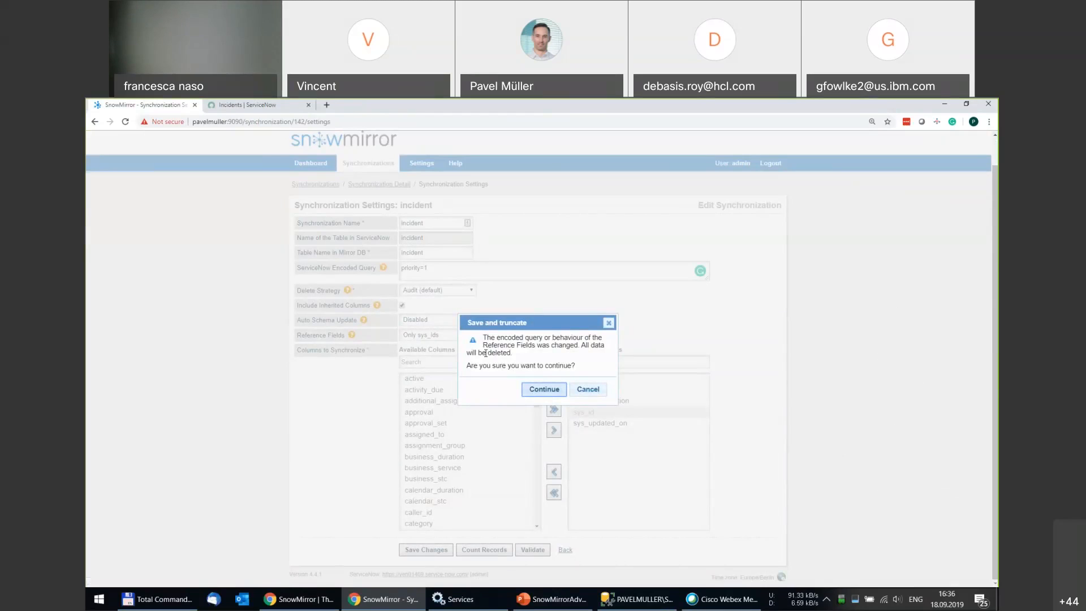
click(536, 390)
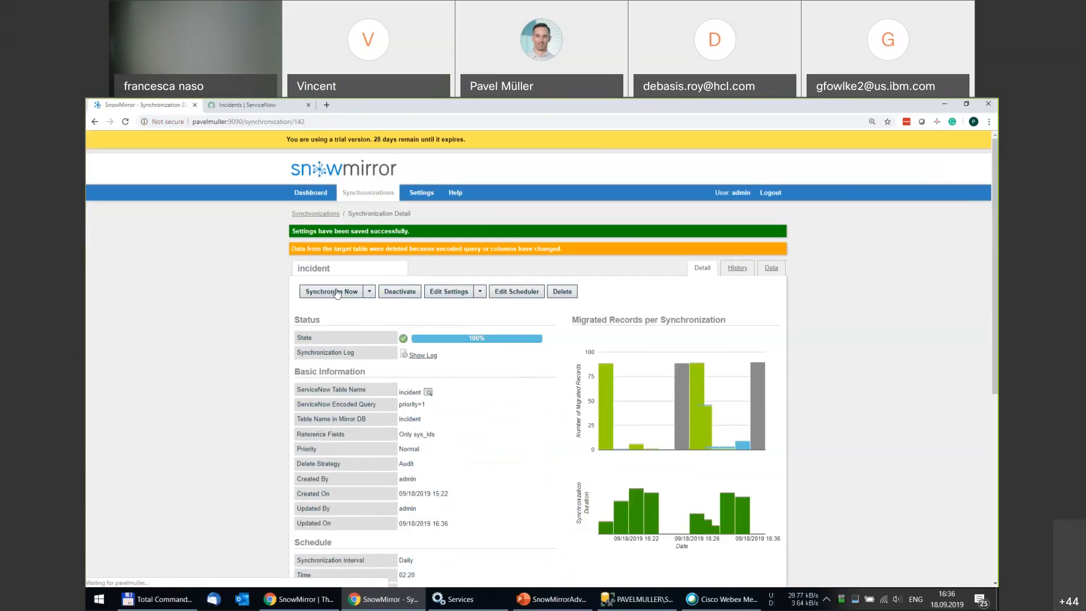
Synchronize the incident table now, getting 32 records inserted, then return to ServiceNow.
click(334, 291)
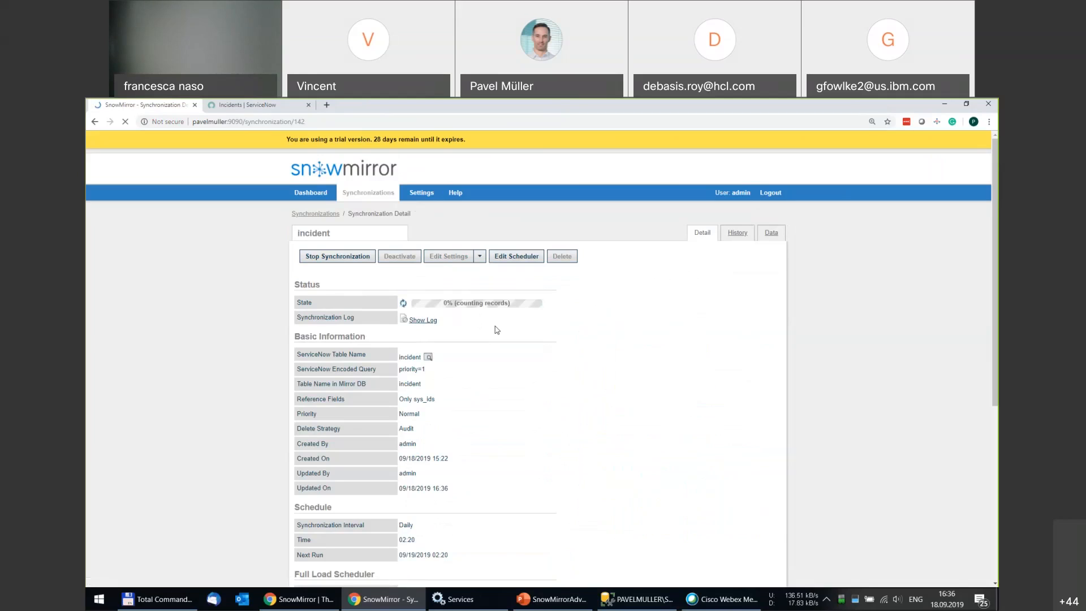
mouse_move(483, 310)
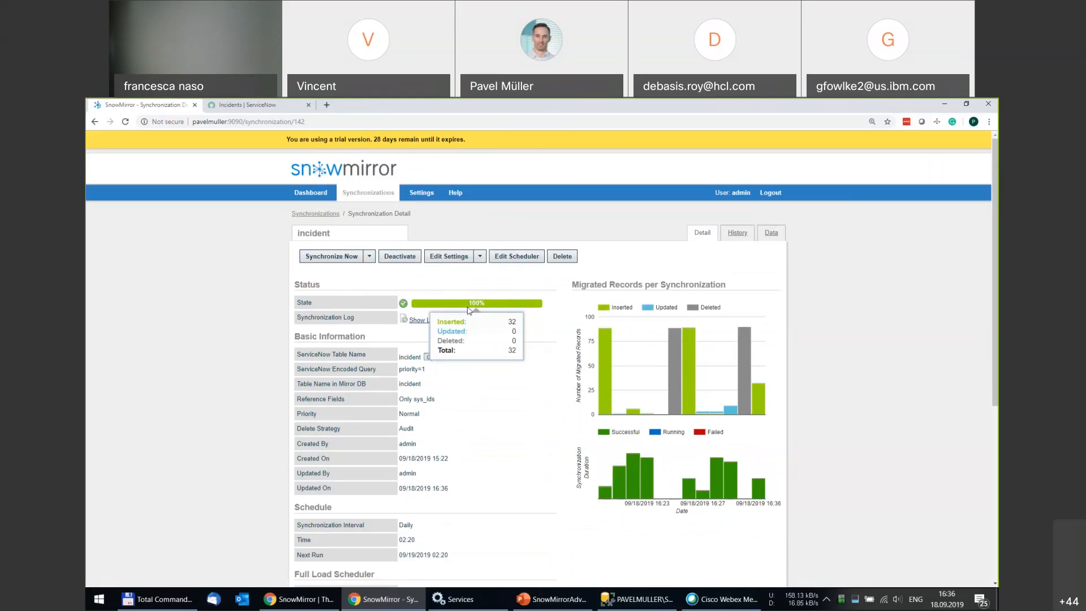
click(266, 106)
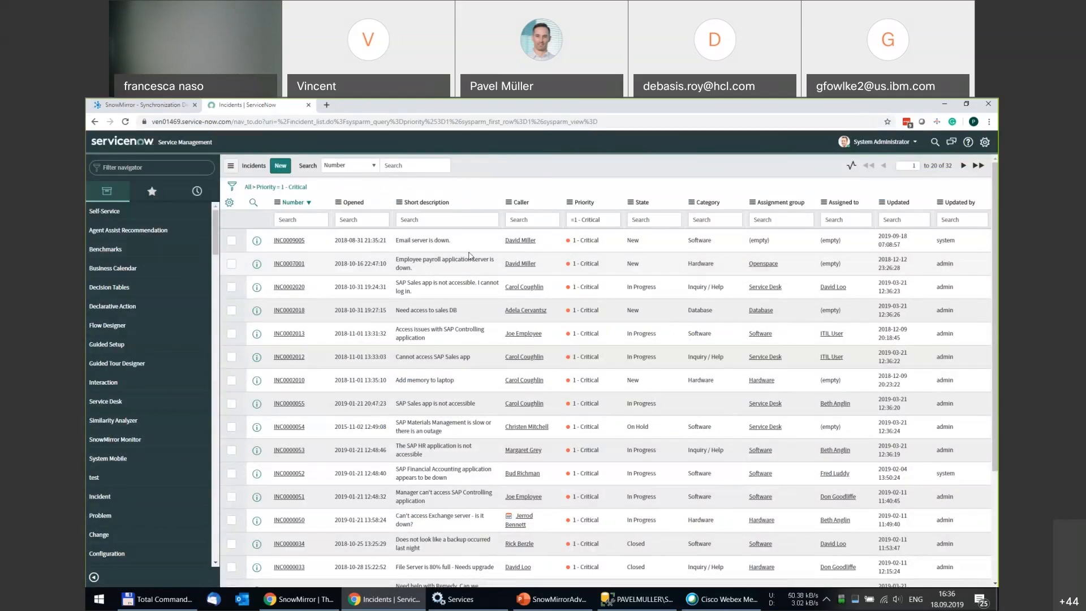
Change INC0009005's impact to 2 - Medium and update it with a 'Test' work note.
click(293, 245)
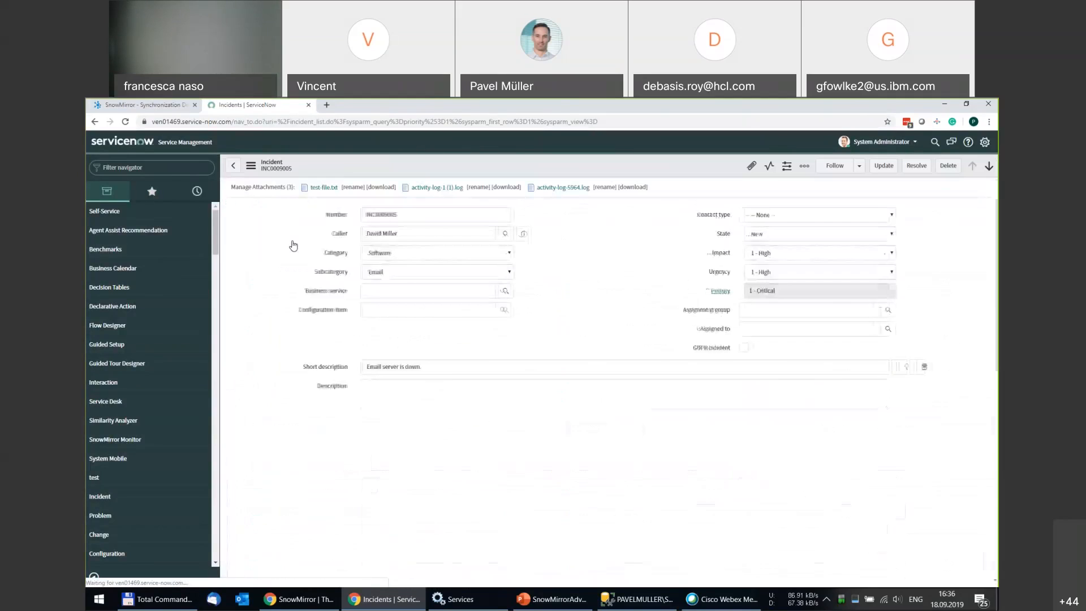
click(762, 253)
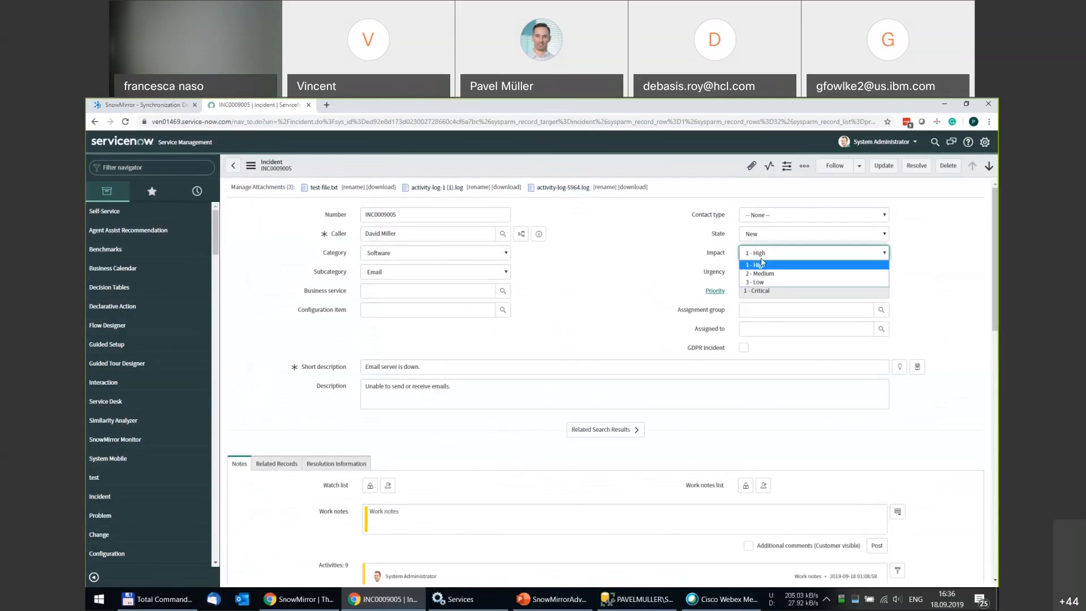
click(764, 273)
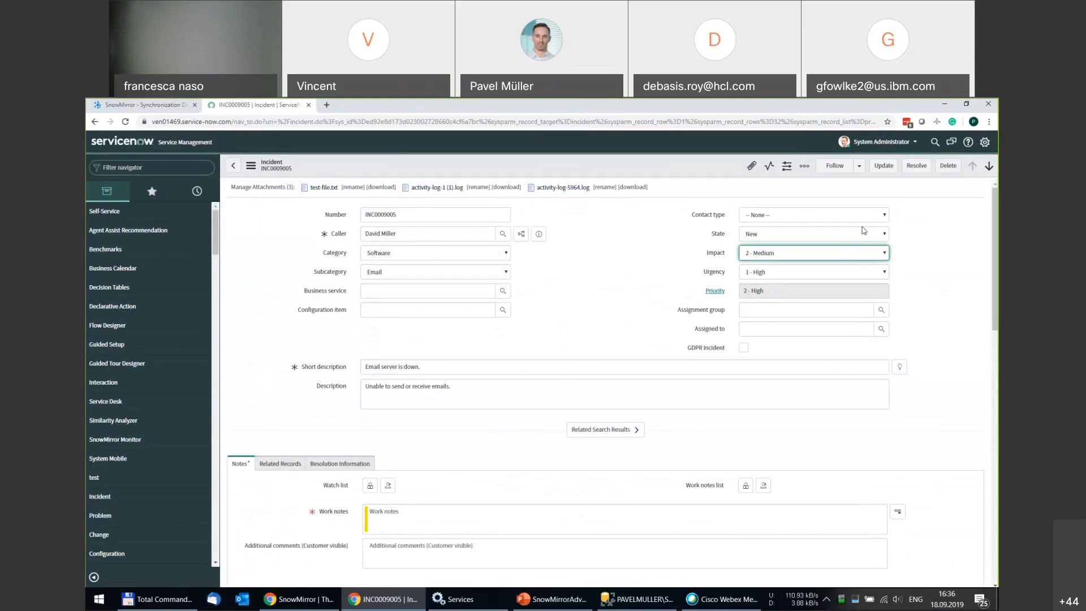
click(883, 166)
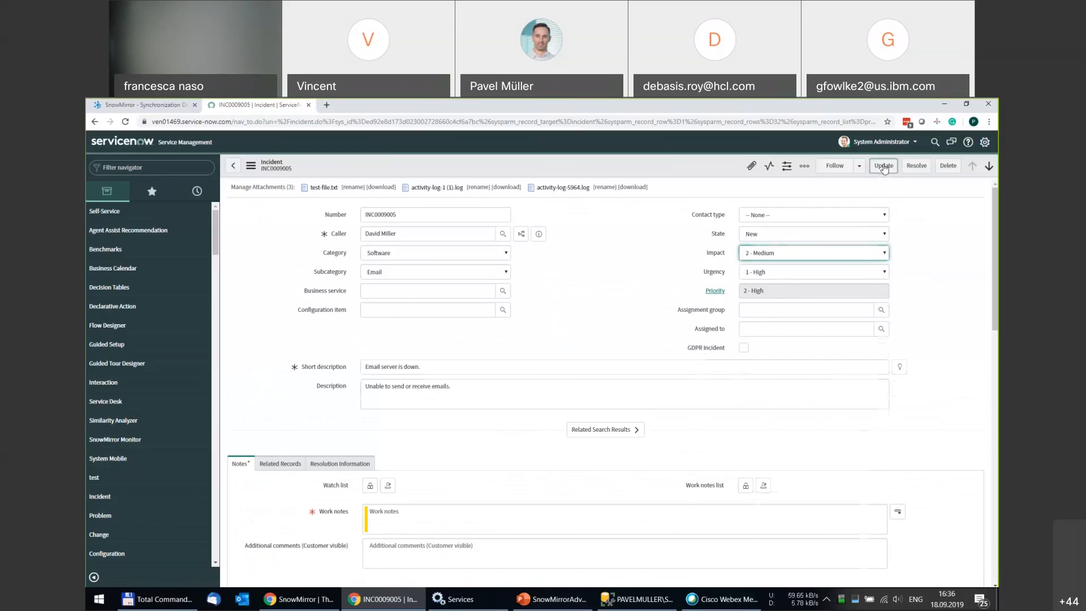
click(496, 539)
text(Te)
click(881, 166)
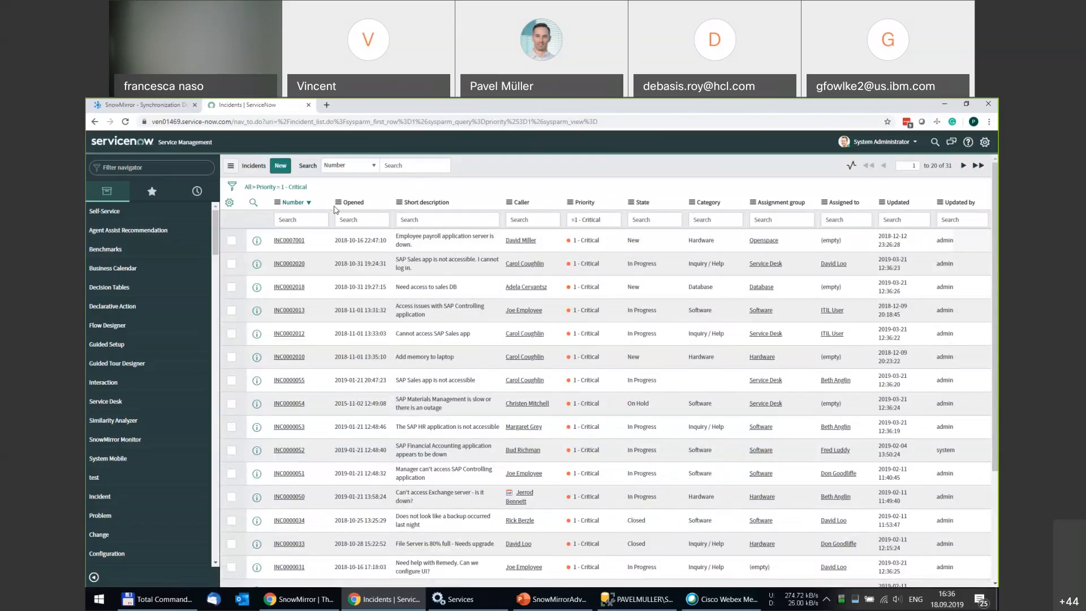
List all incidents and set INC0010022's impact and urgency to 1 - High, saving with a 'Test' note.
click(255, 189)
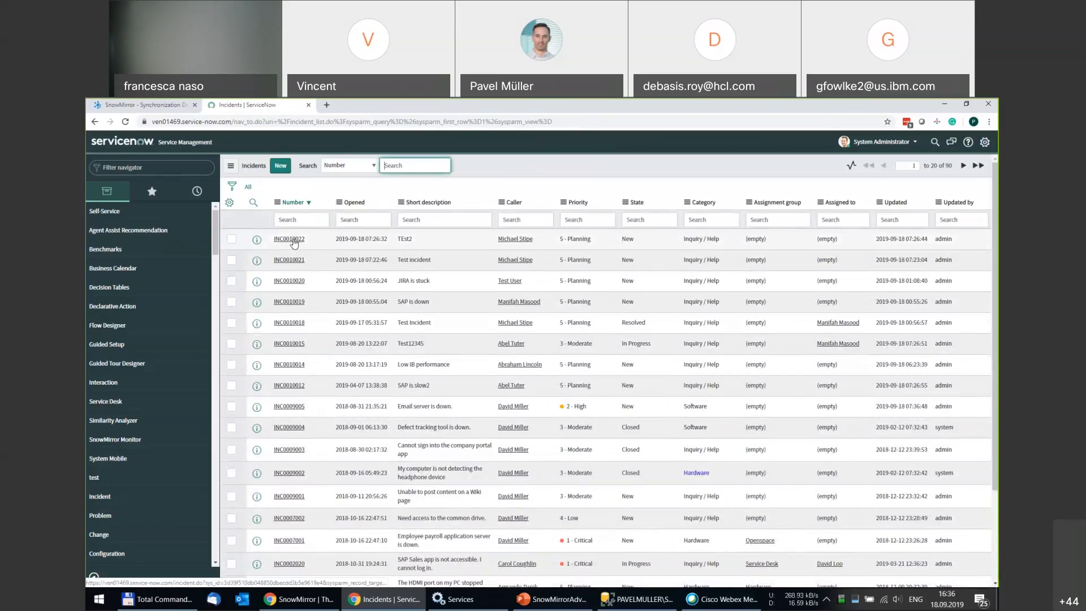
click(296, 244)
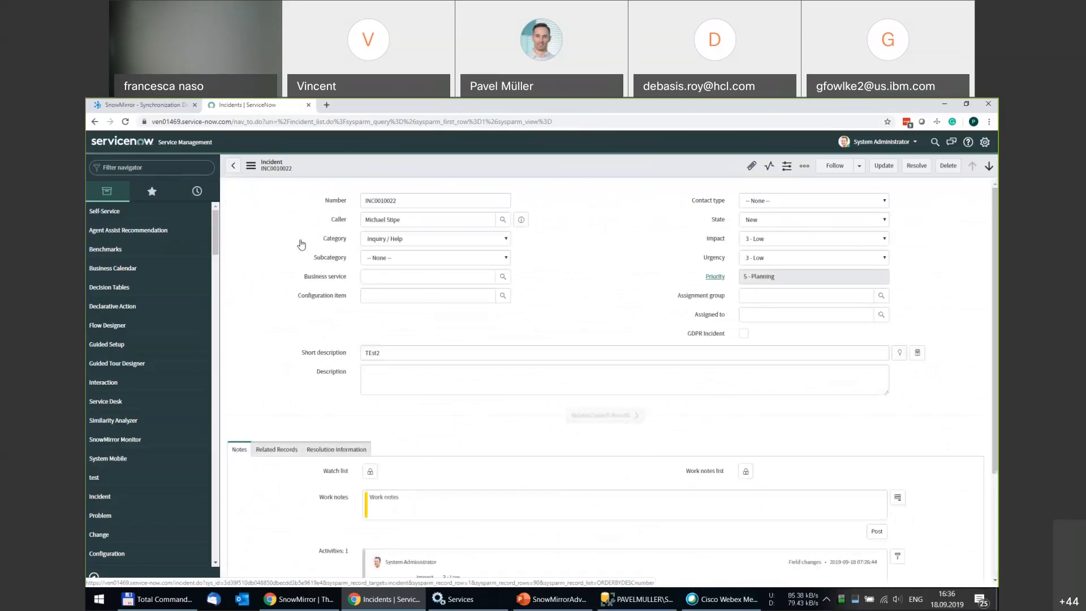
click(786, 239)
click(778, 252)
click(776, 258)
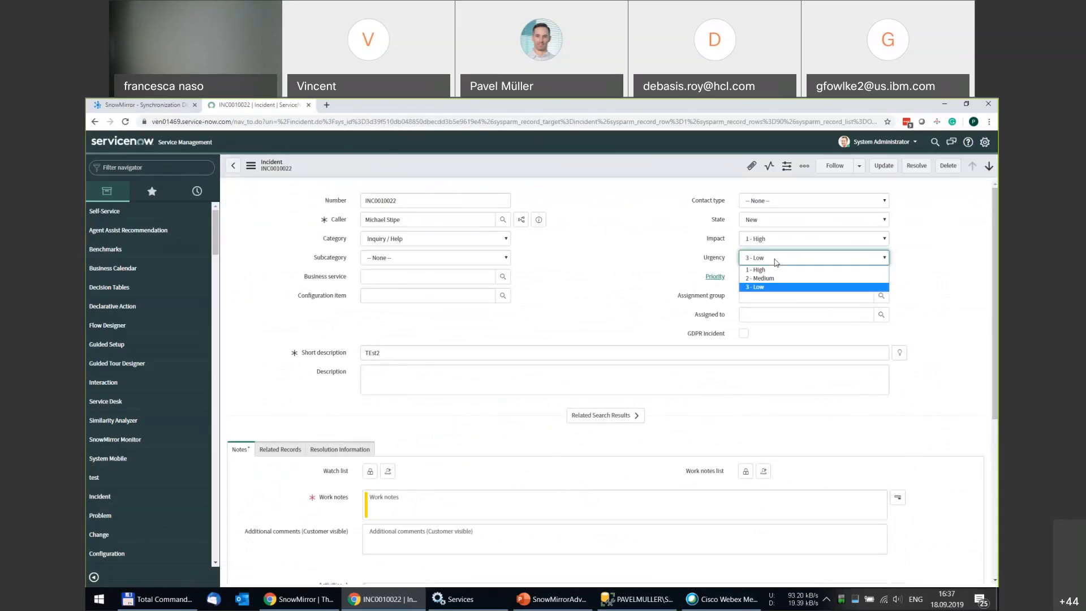
click(761, 269)
click(472, 501)
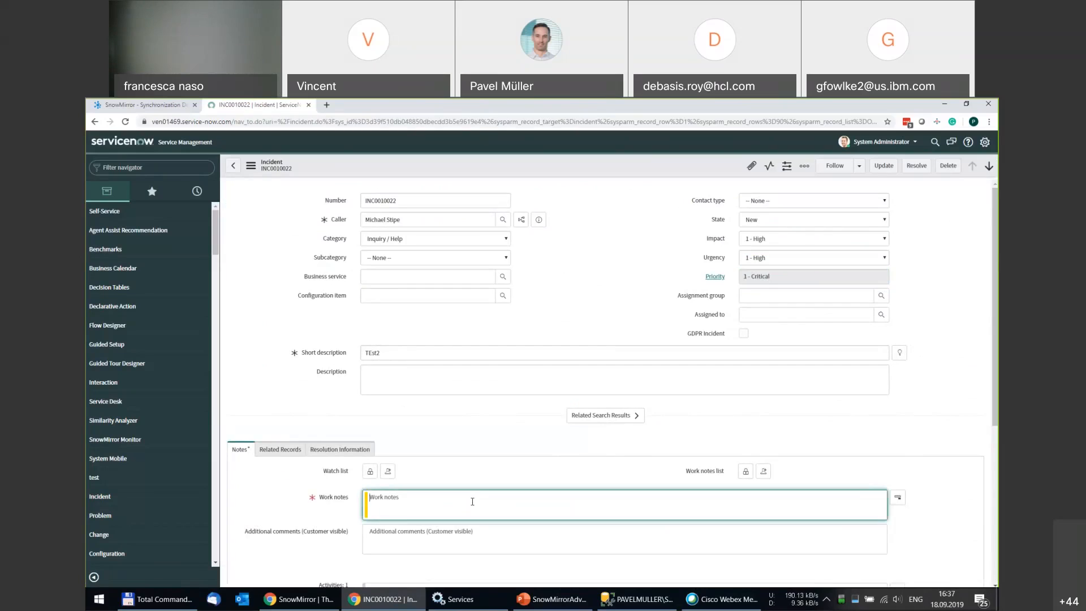
text(Test)
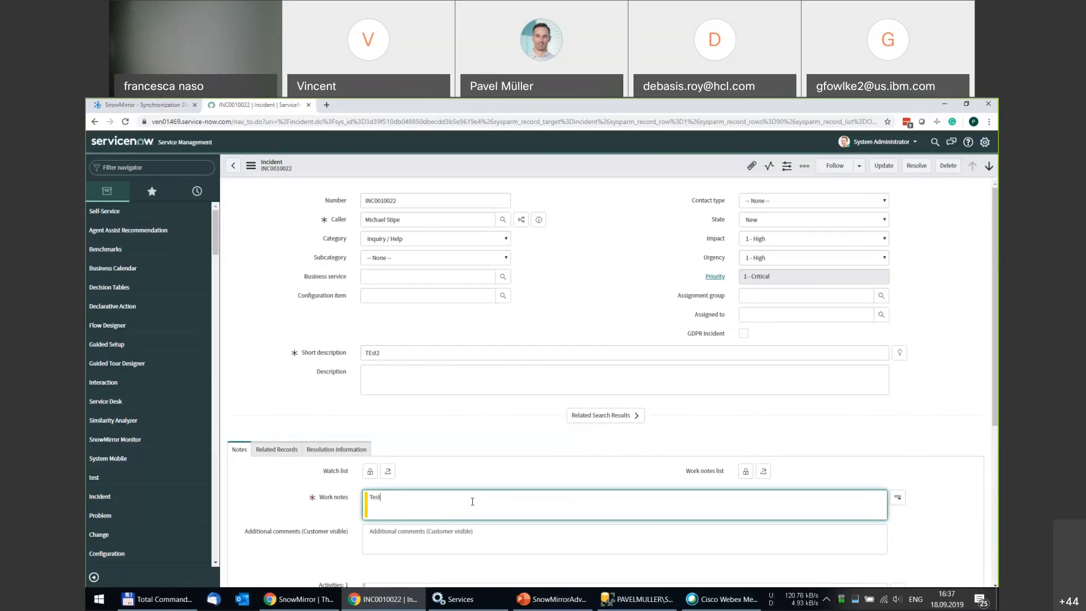
click(882, 166)
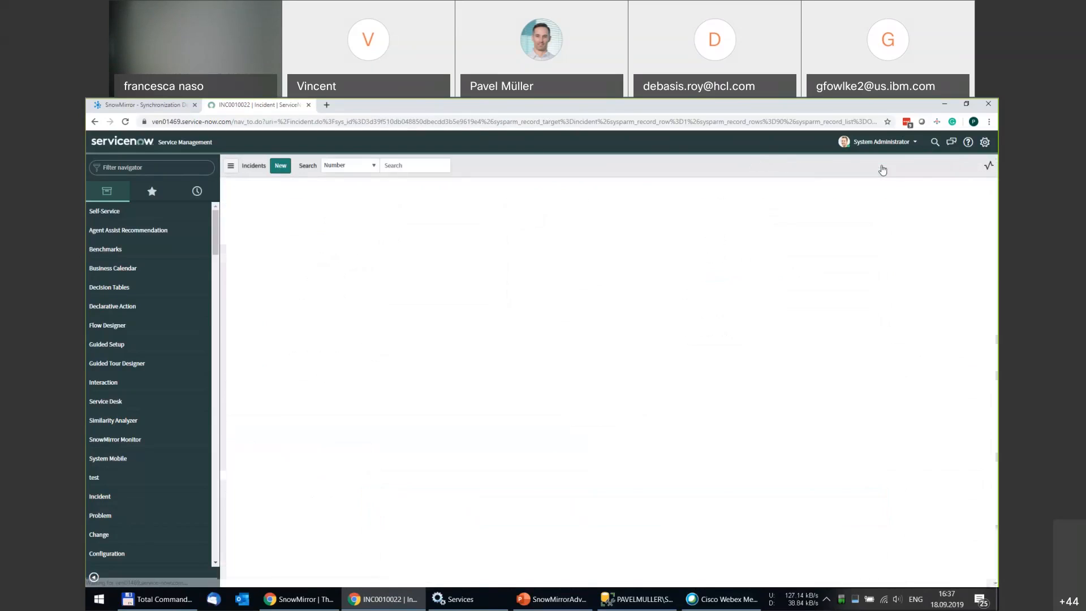
Re-run the incident sync (1 inserted, 1 deleted) and open its Data tab.
click(163, 106)
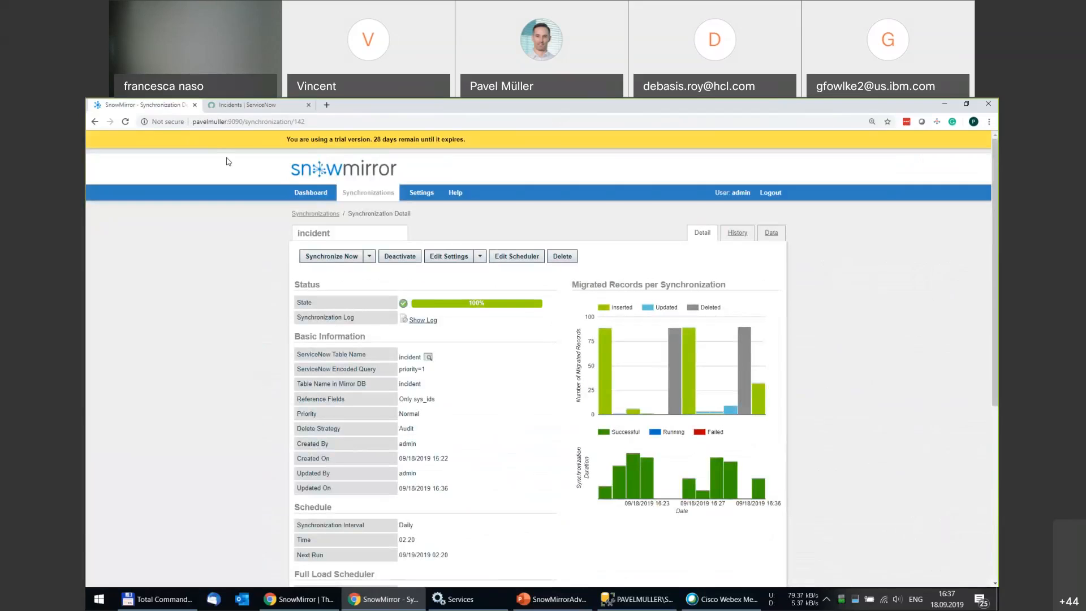
click(320, 258)
mouse_move(479, 309)
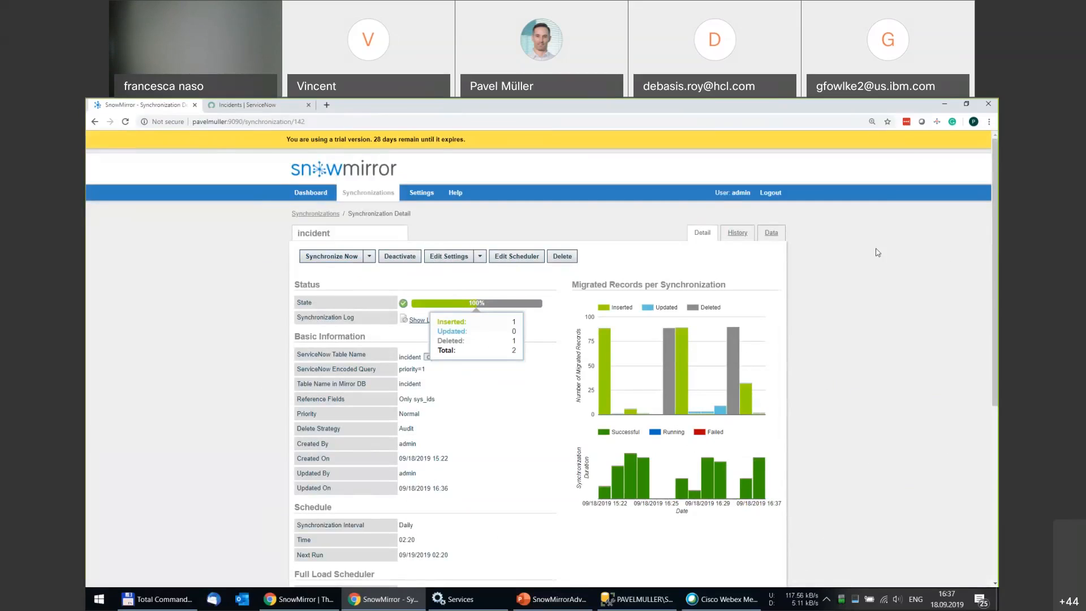
click(771, 233)
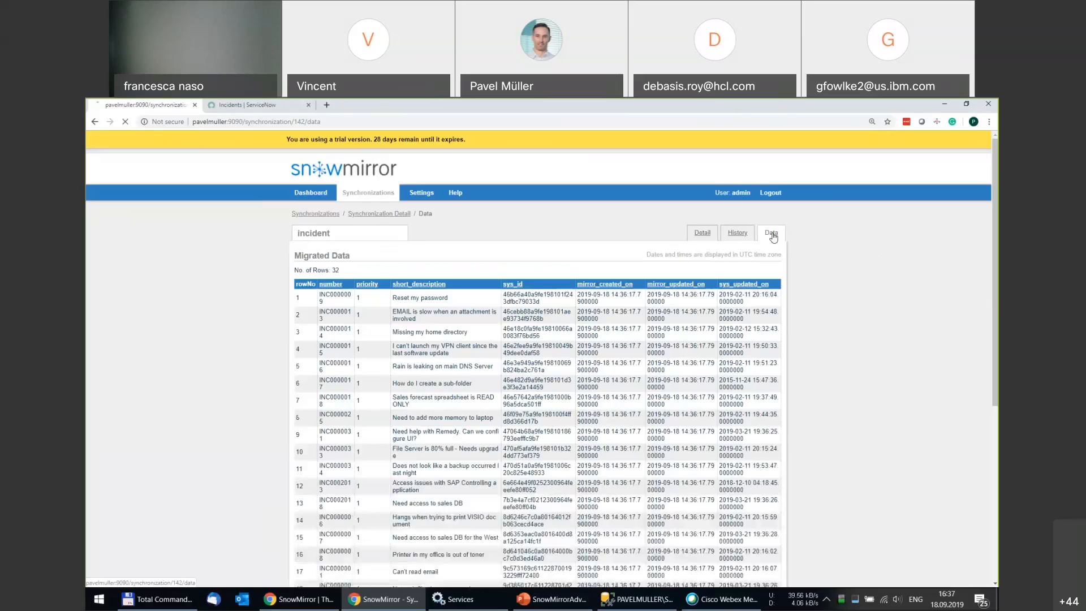
Scroll through the 32 mirrored incident rows down to the TEst2 record in row 32.
scroll(480, 371, down, 6)
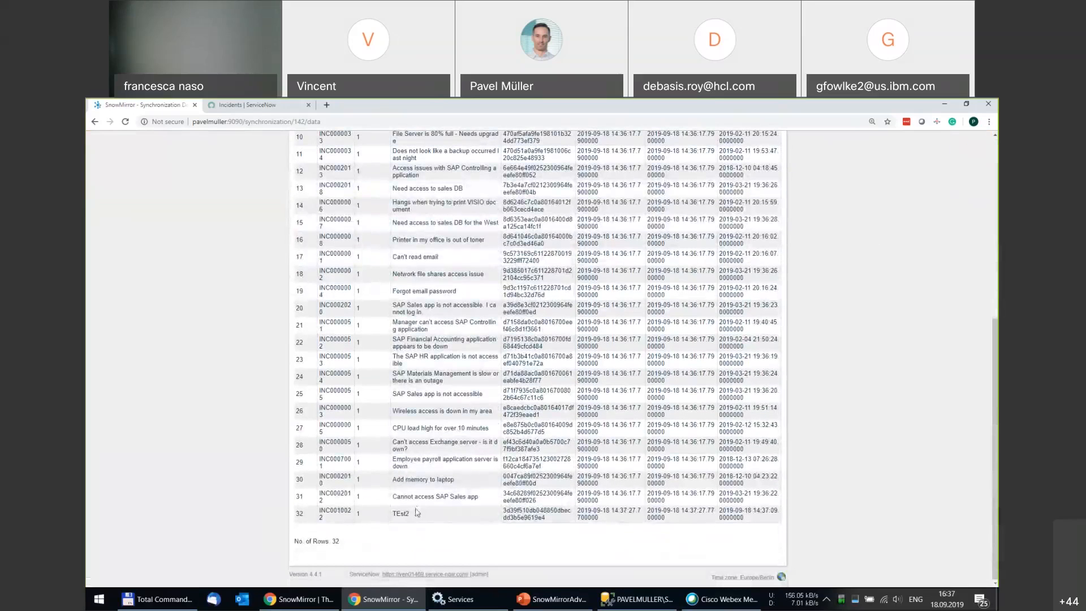
drag(412, 514, 394, 513)
click(429, 516)
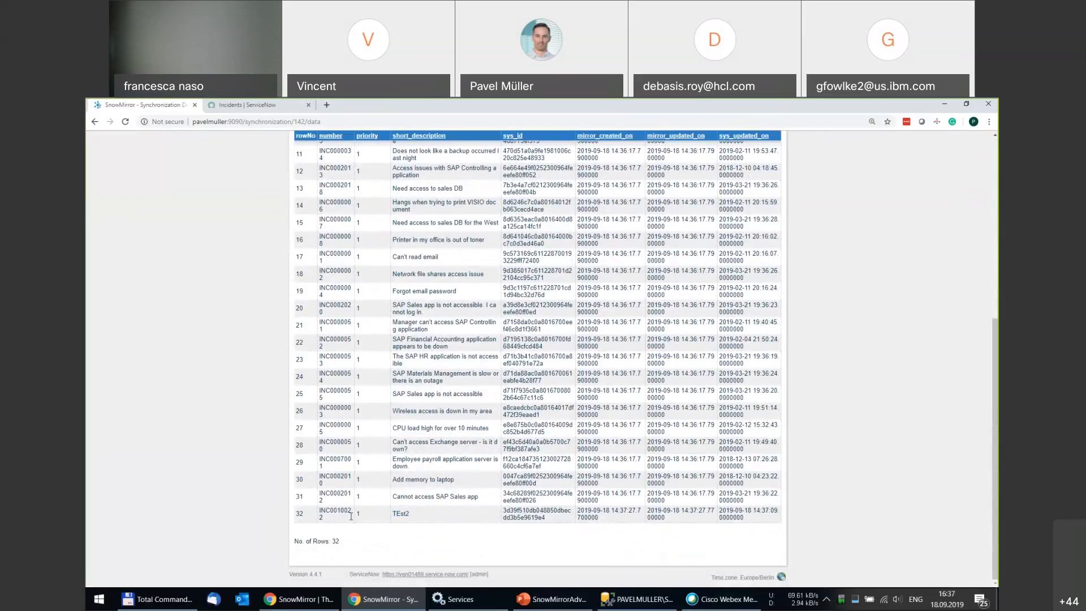
scroll(441, 517, up, 6)
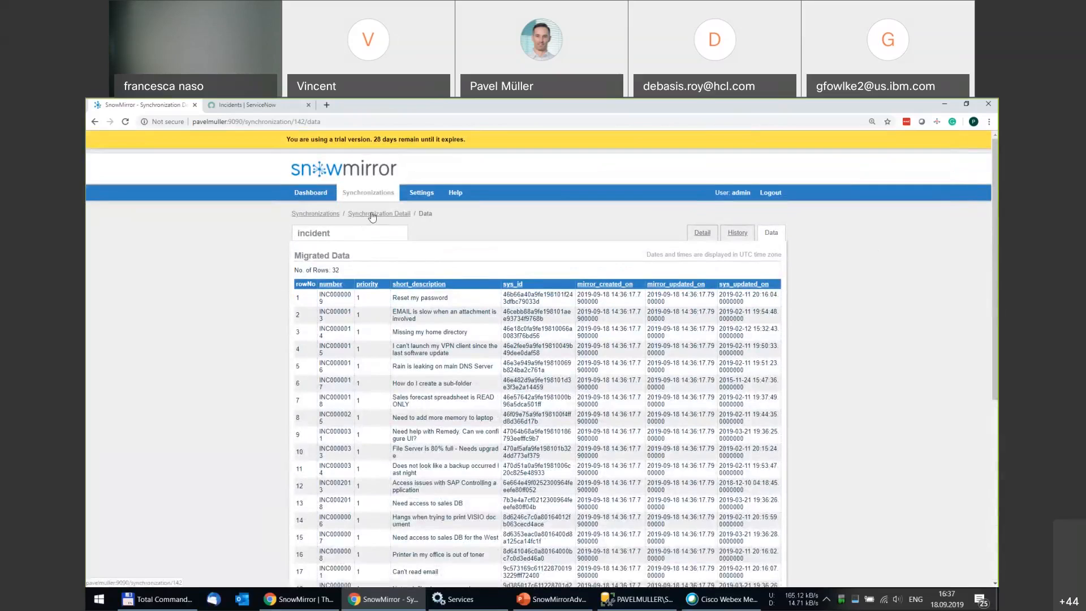
Return to the Synchronization Detail page and highlight its priority=1 encoded query.
click(372, 215)
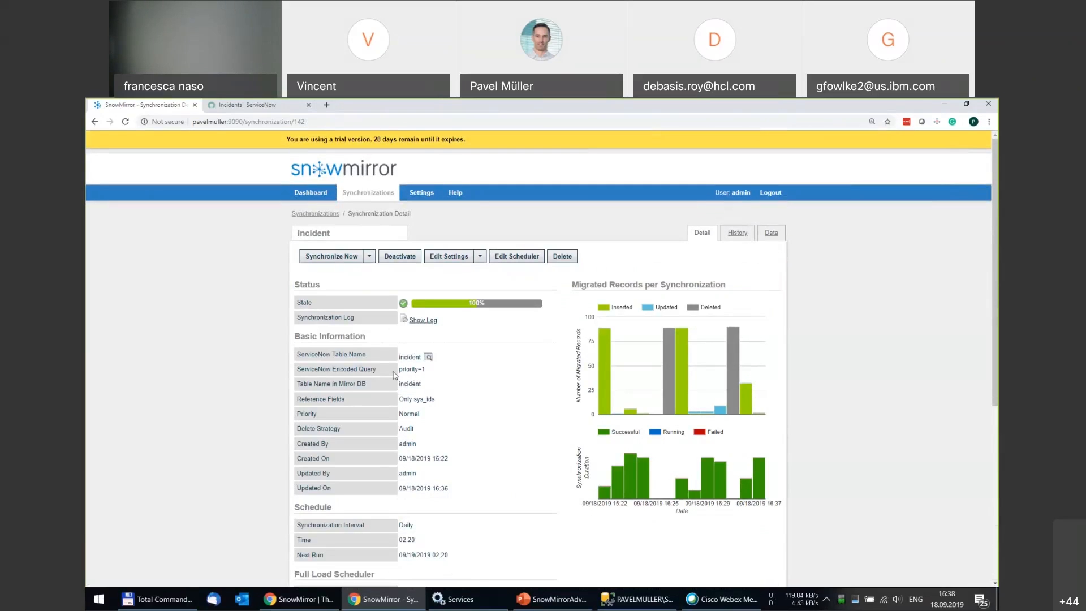
triple_click(420, 370)
click(423, 370)
drag(399, 369, 440, 375)
click(441, 376)
click(480, 257)
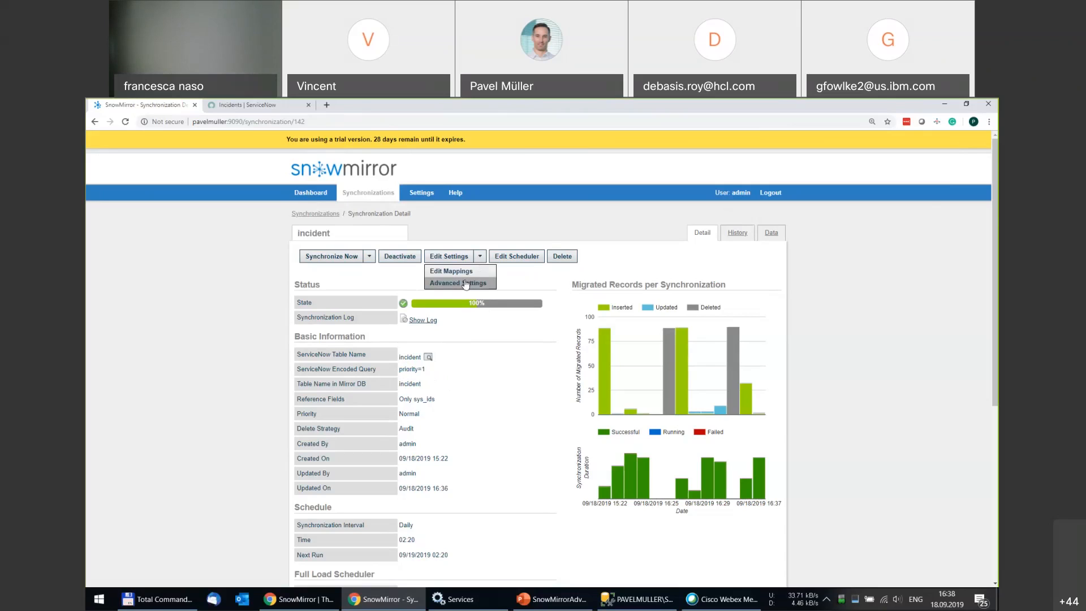
In the sync's Advanced Settings, set Download All Updated to Disabled and save.
click(464, 284)
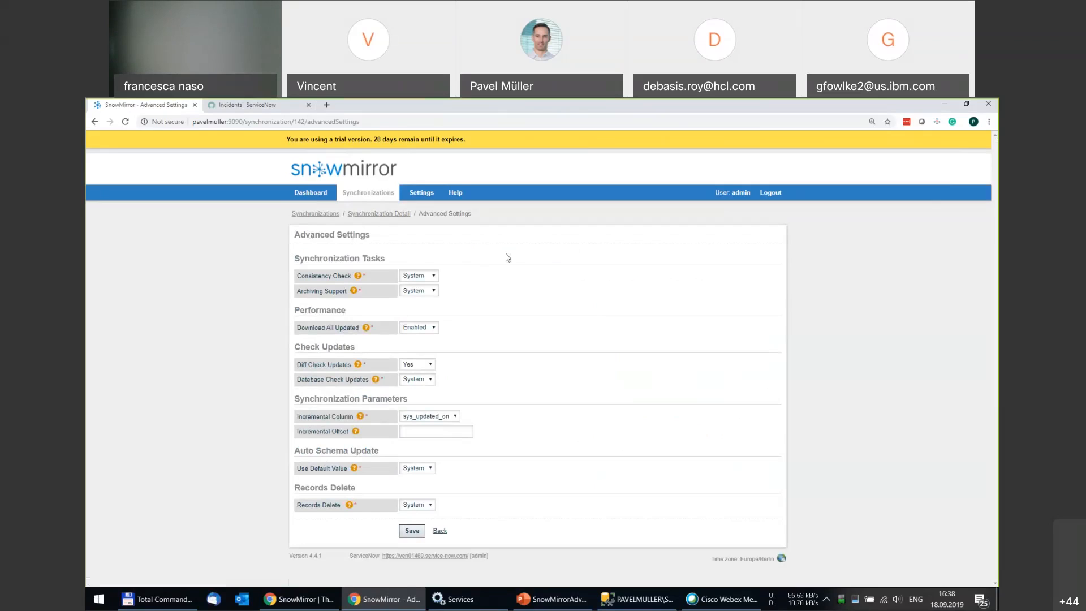
click(435, 329)
click(427, 347)
click(414, 530)
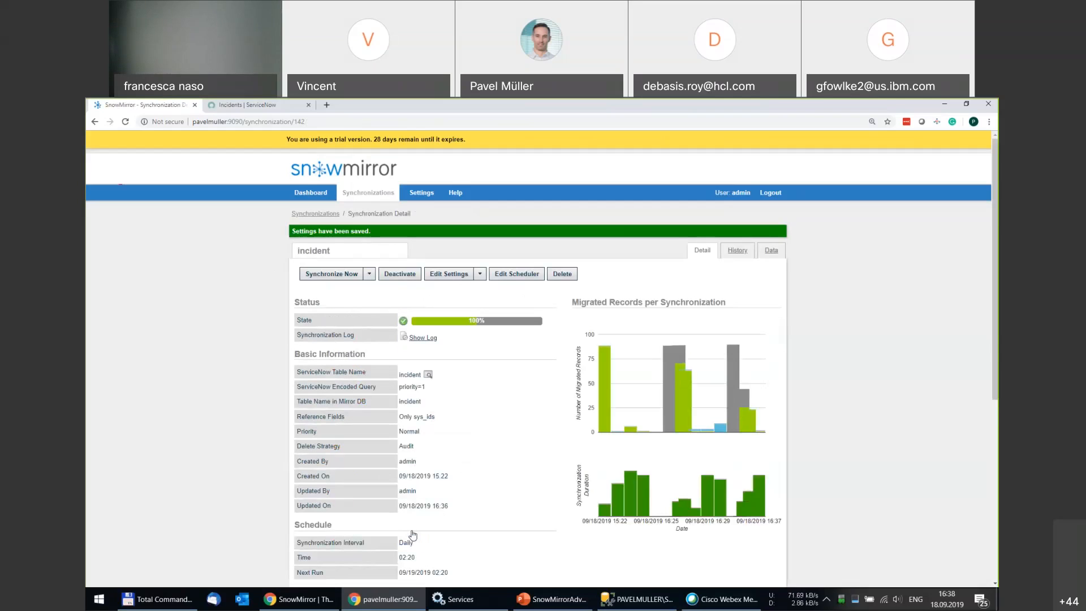
Lower INC0010022's impact to 2 - Medium and update it with a work note.
click(259, 106)
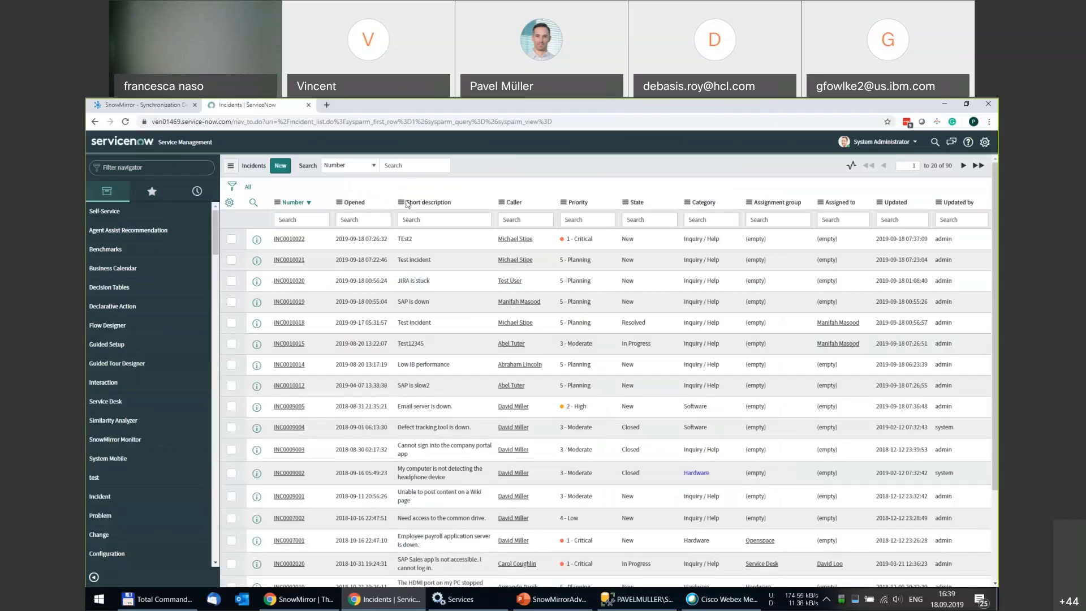
click(299, 242)
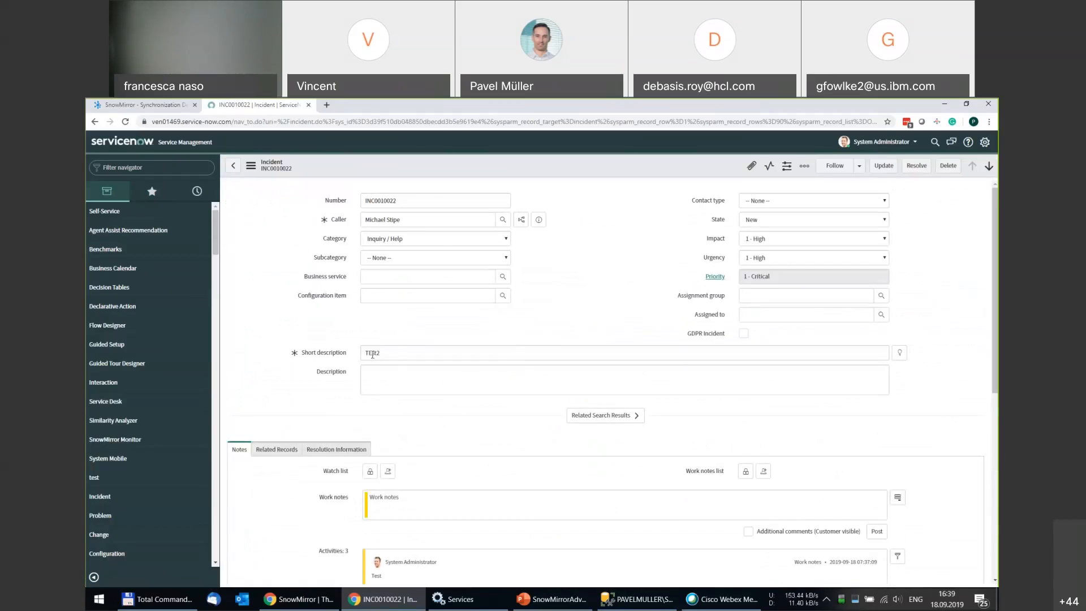
click(752, 239)
click(758, 259)
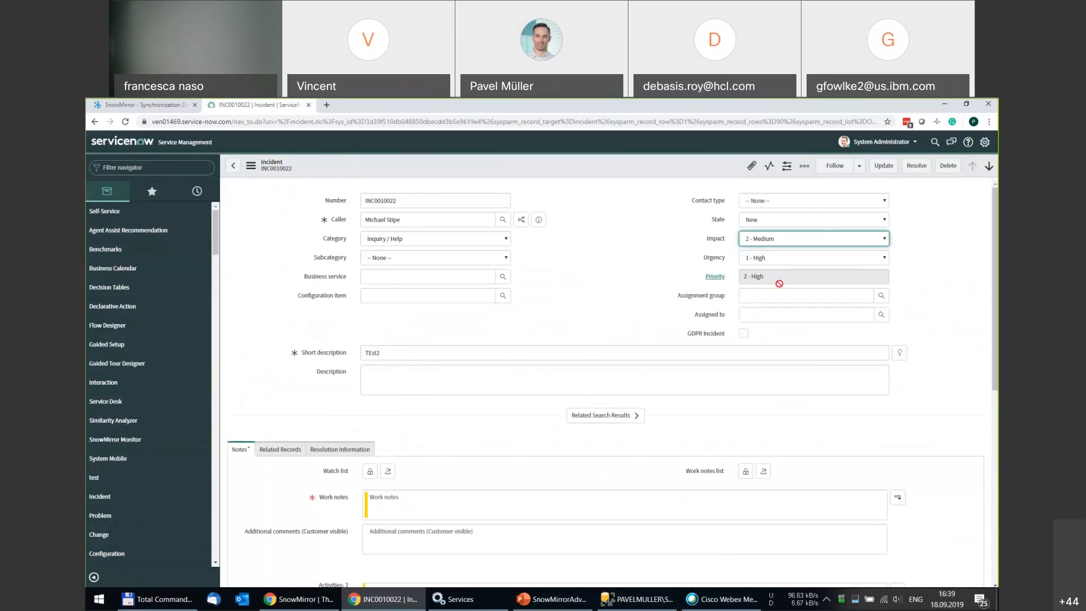
click(882, 166)
text(Test)
click(883, 166)
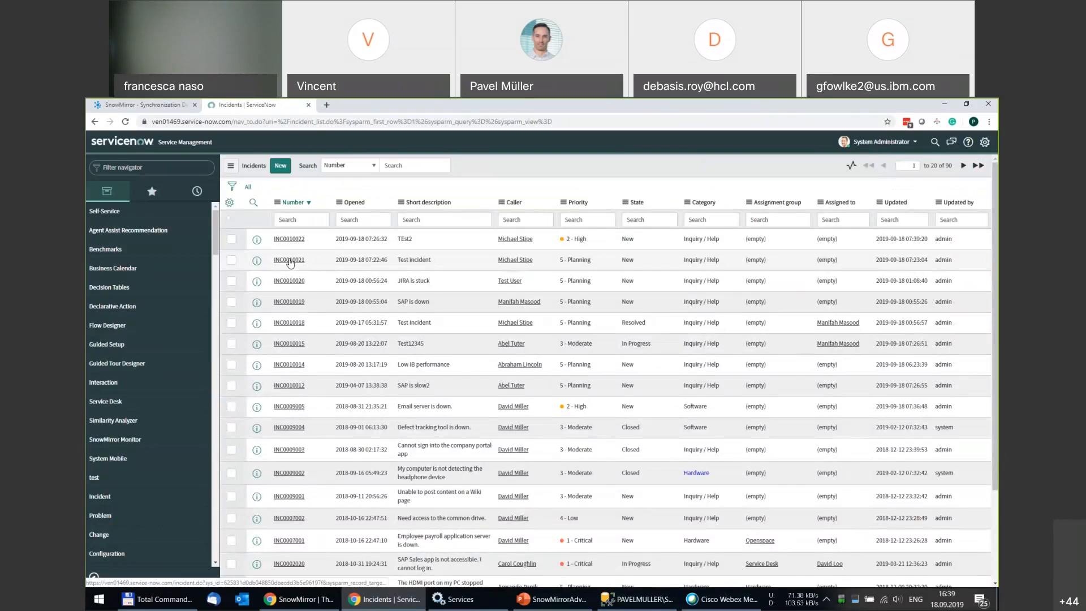
Raise INC0010020's impact and urgency to 1 - High and update it with a 'Test' note.
click(291, 281)
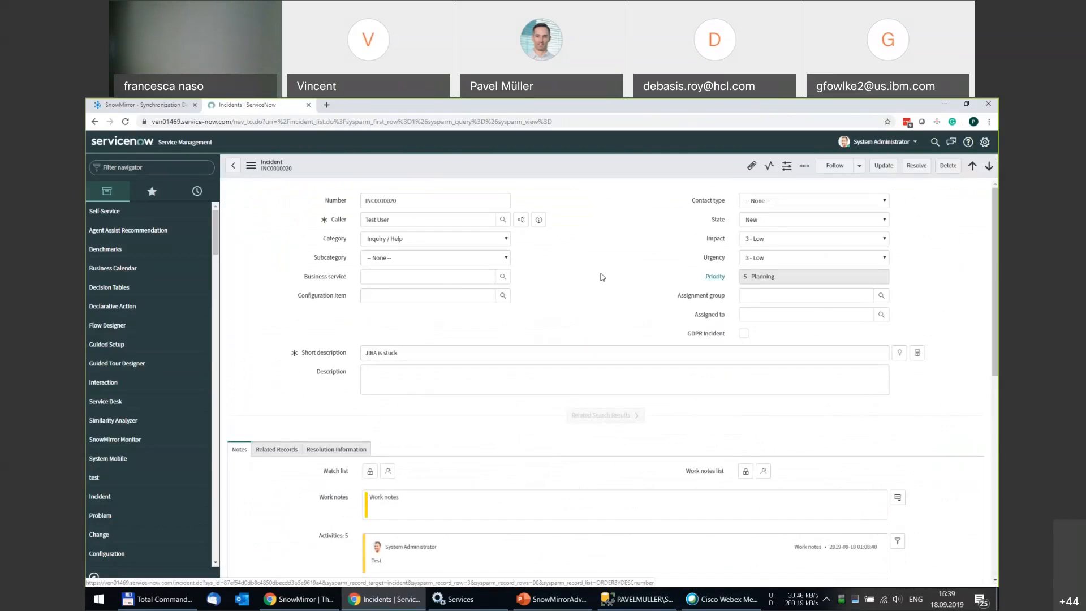
click(758, 239)
click(758, 252)
click(760, 259)
click(759, 271)
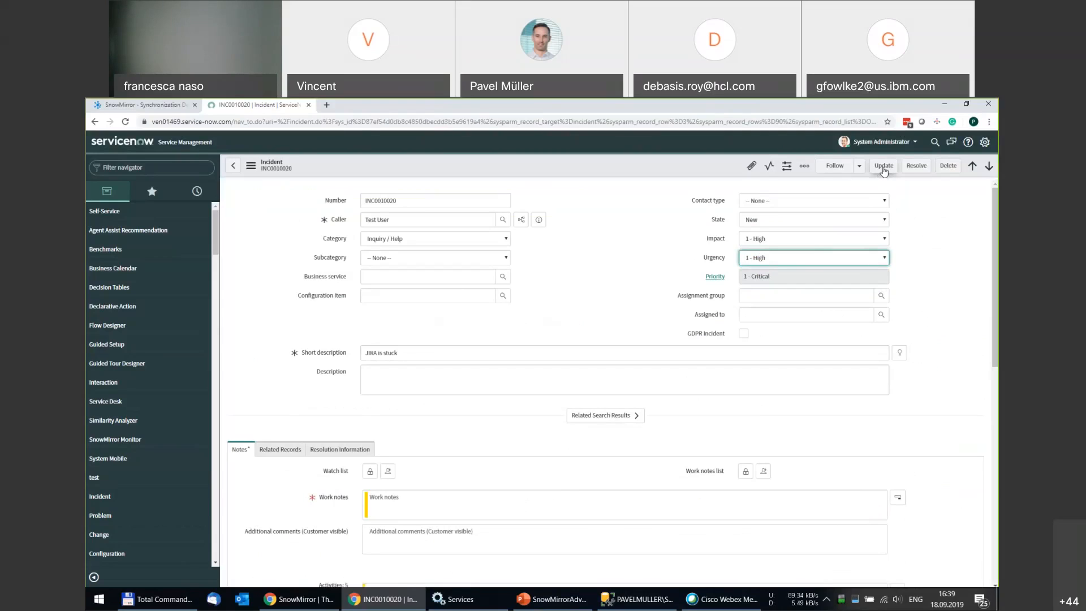
click(884, 167)
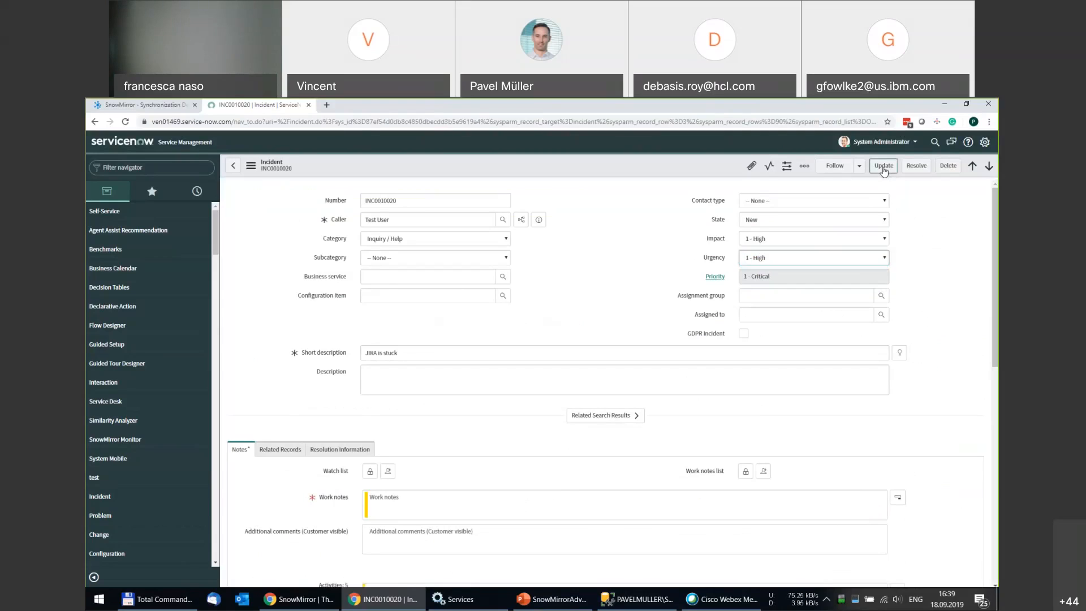
text(Test)
click(880, 167)
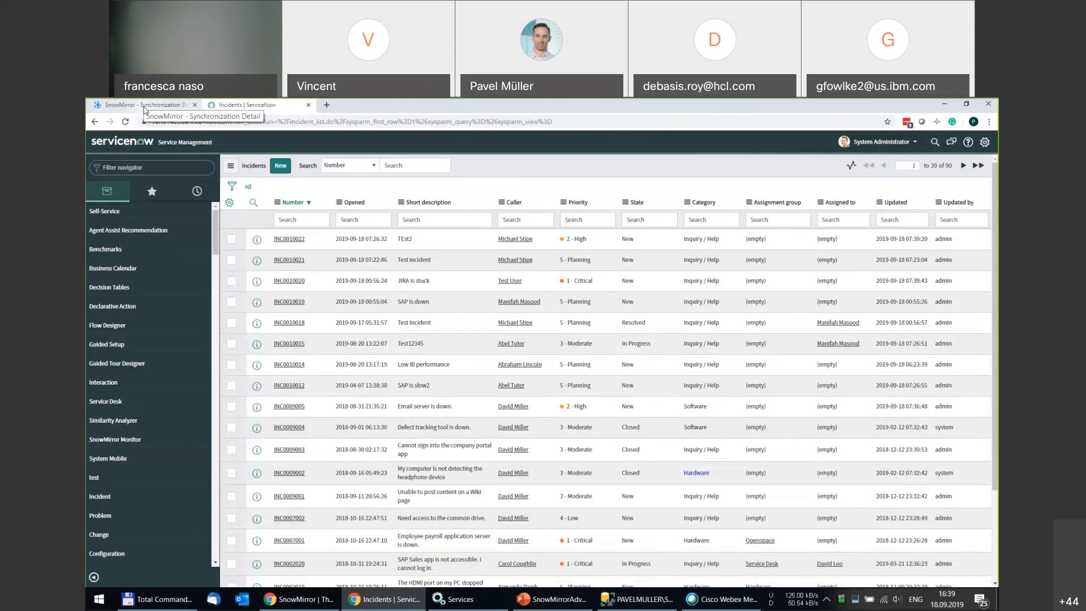
Synchronize the incident table until 100%, ending with 1 record inserted and warnings.
click(144, 107)
click(344, 276)
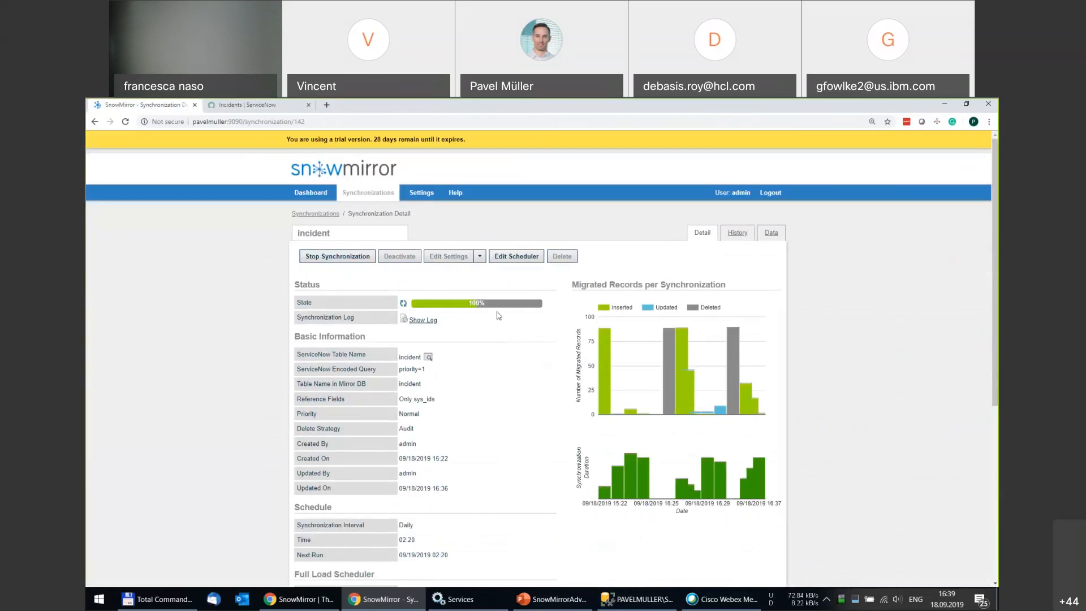
mouse_move(499, 304)
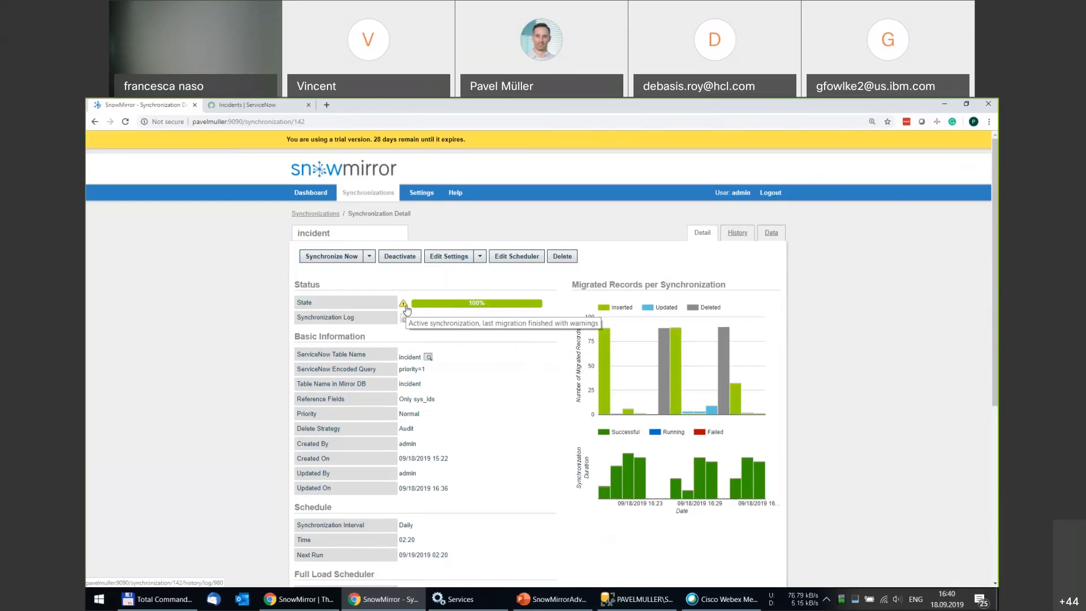
click(770, 234)
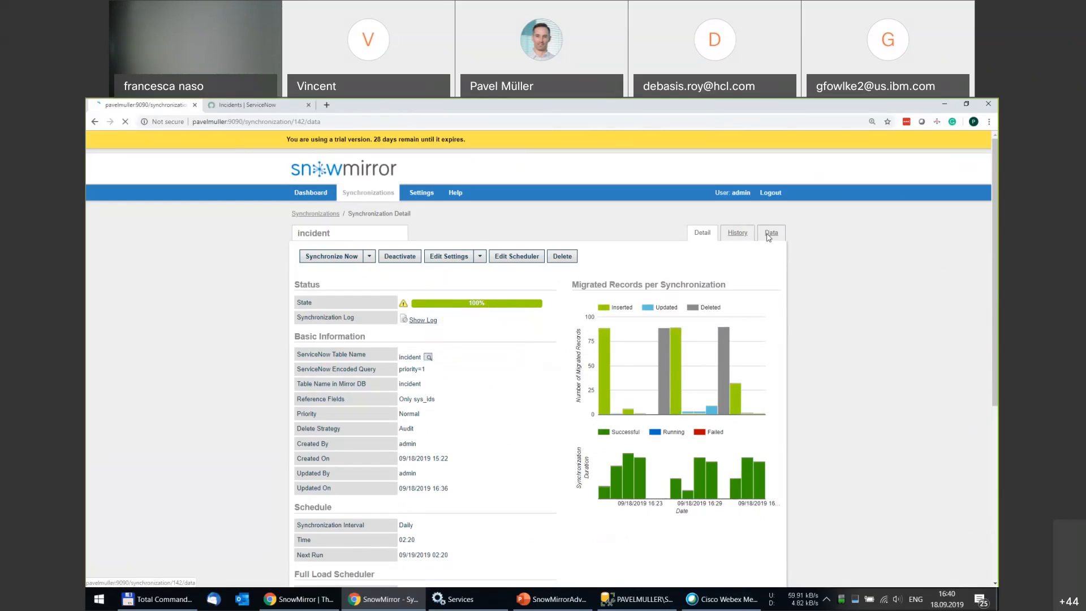
scroll(436, 396, down, 3)
scroll(436, 395, down, 3)
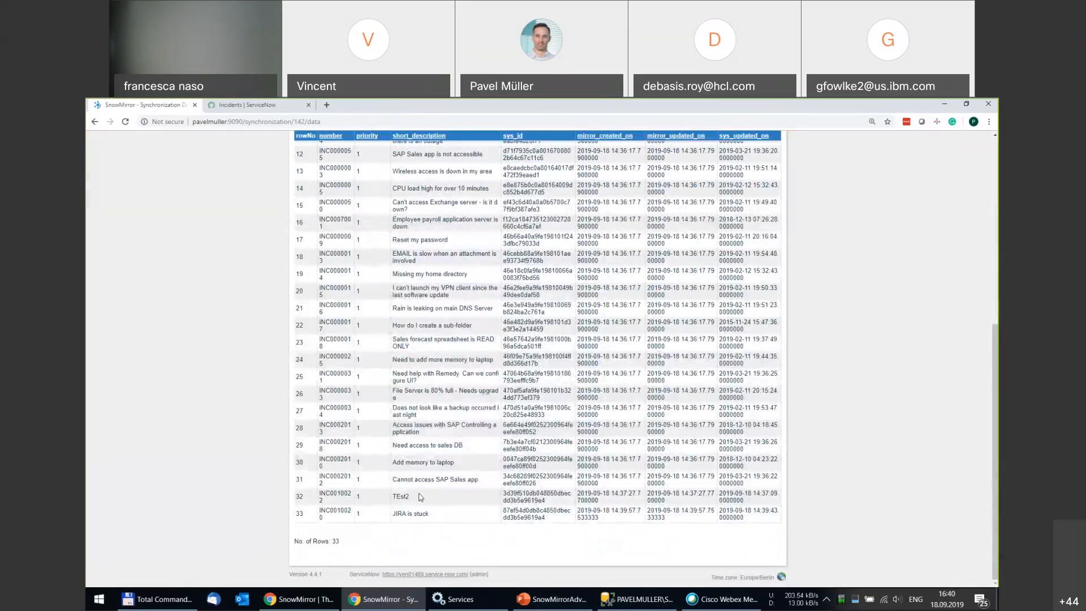
drag(429, 497, 358, 498)
double_click(359, 498)
scroll(376, 502, up, 6)
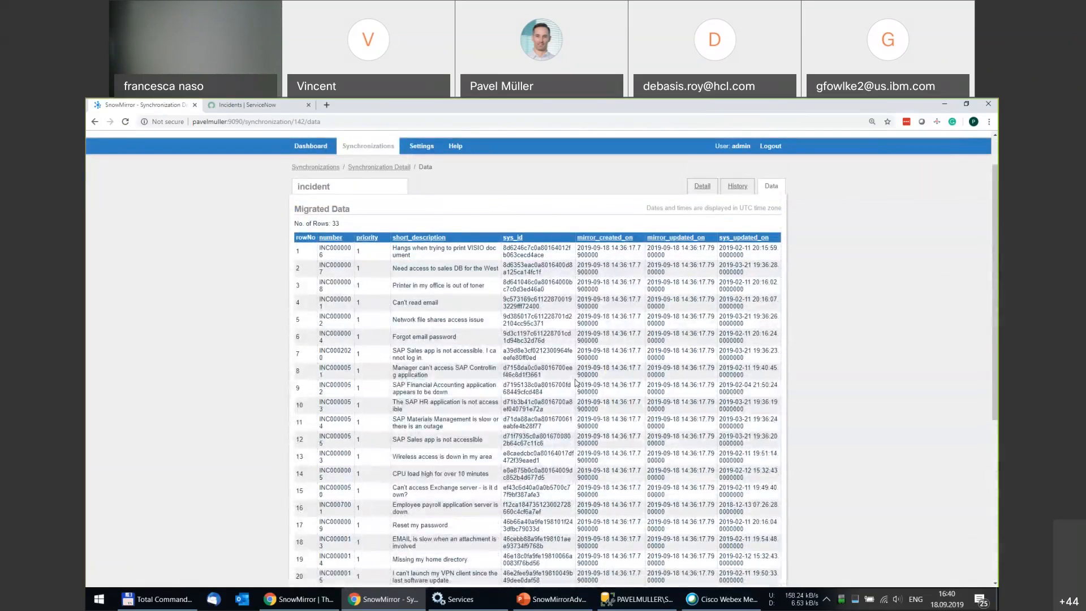
click(395, 168)
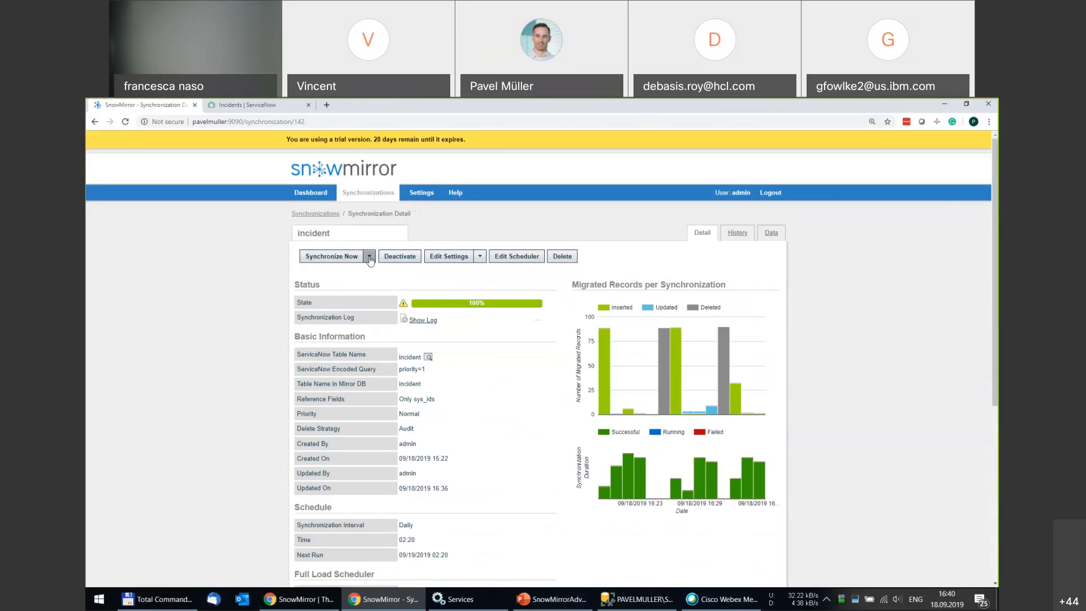
Run a differential incident sync, then return to slide 9, 'Filtering Data', in PowerPoint.
click(369, 258)
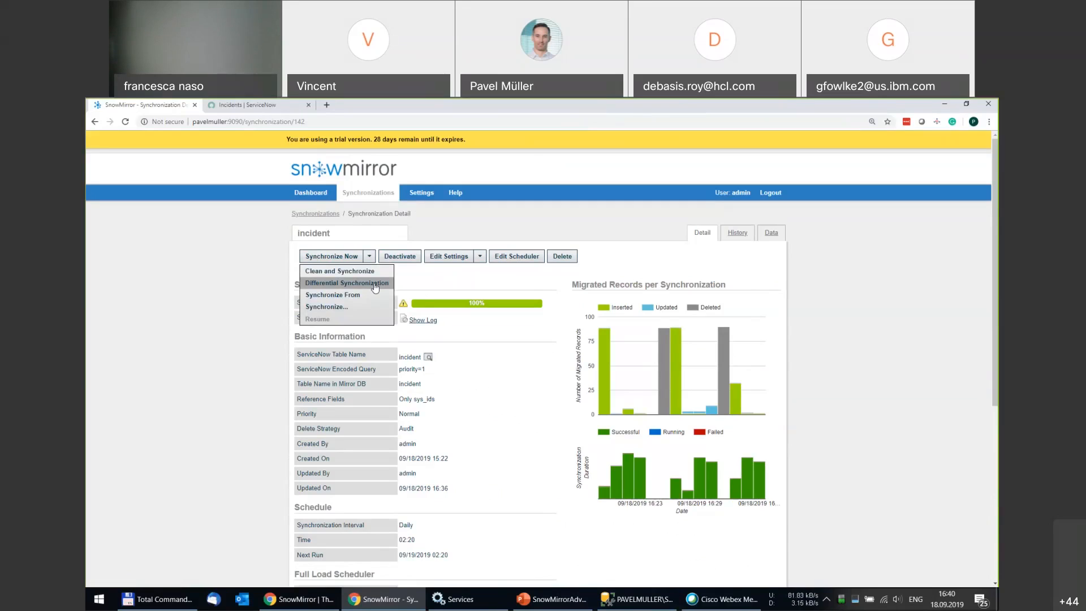
click(373, 284)
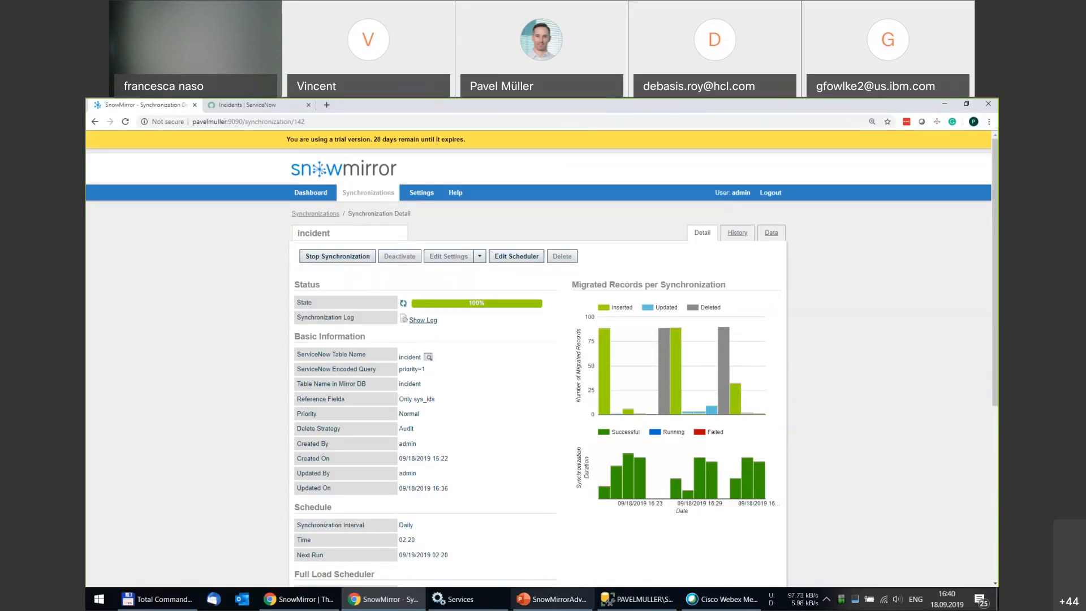
click(556, 606)
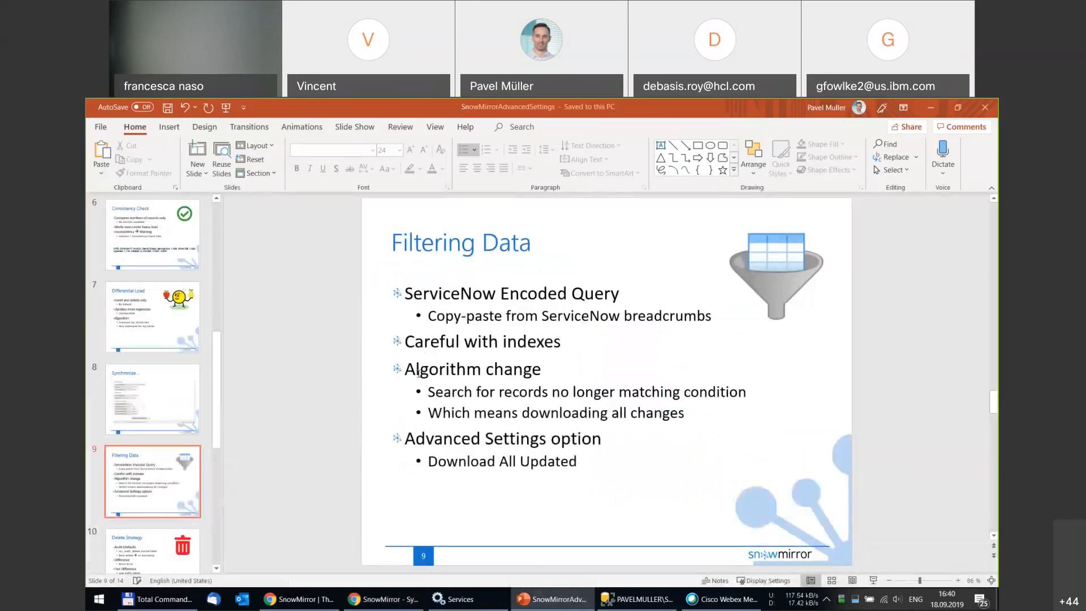
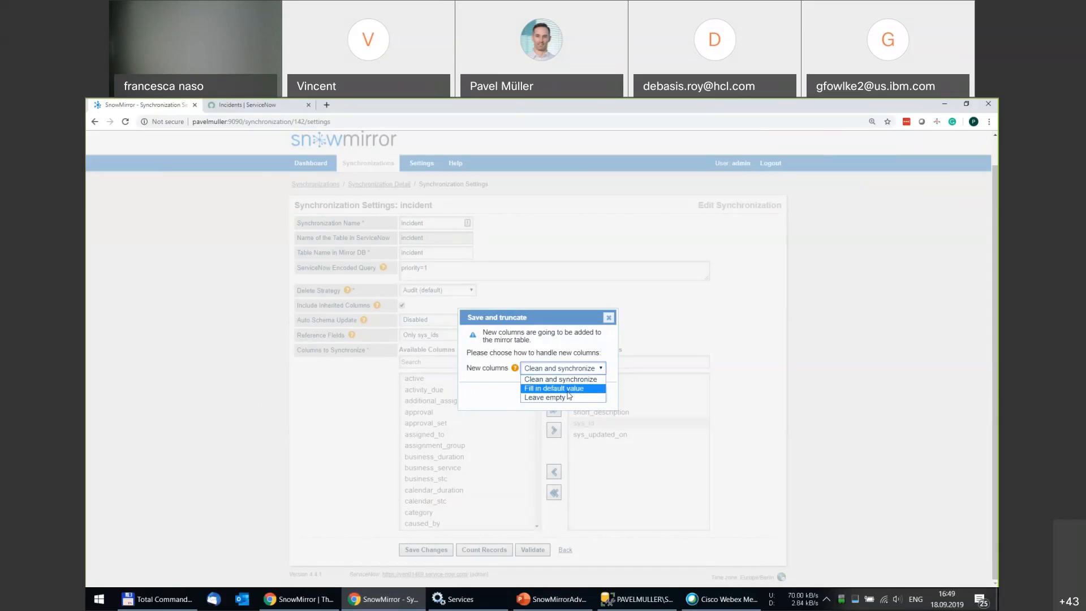
Choose 'Fill in default value' for New columns and continue saving the incident synchronization.
click(568, 390)
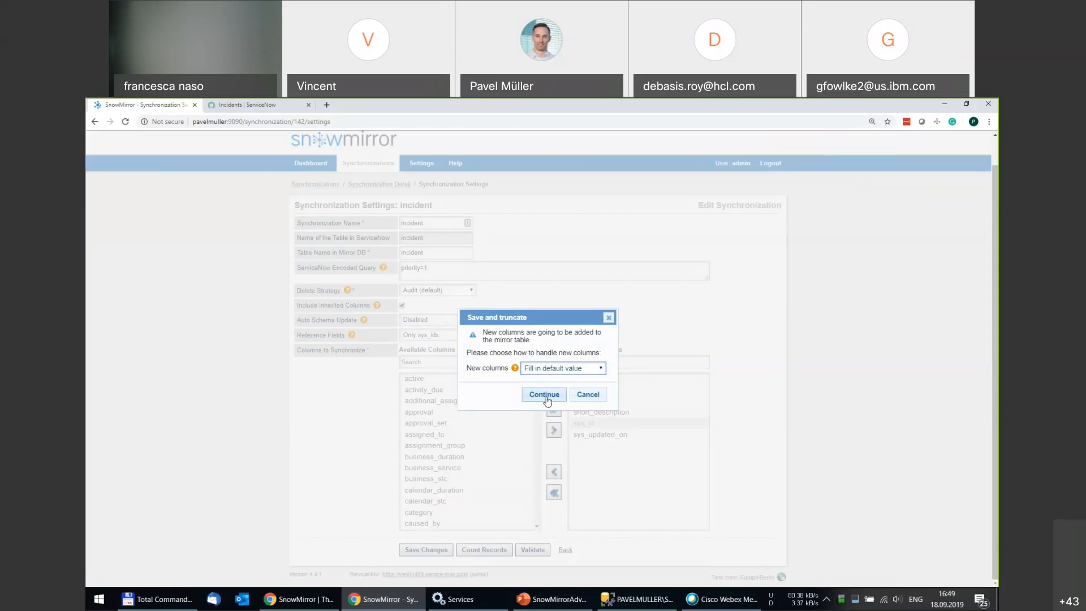
click(544, 395)
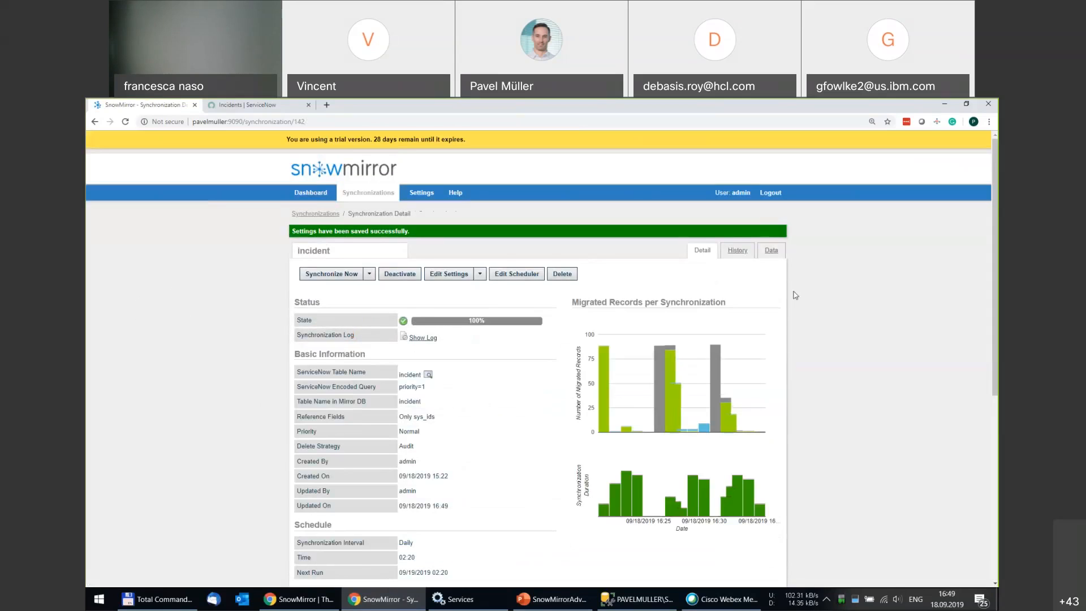
Browse the incident synchronization's 32 migrated rows on the Data tab.
click(771, 251)
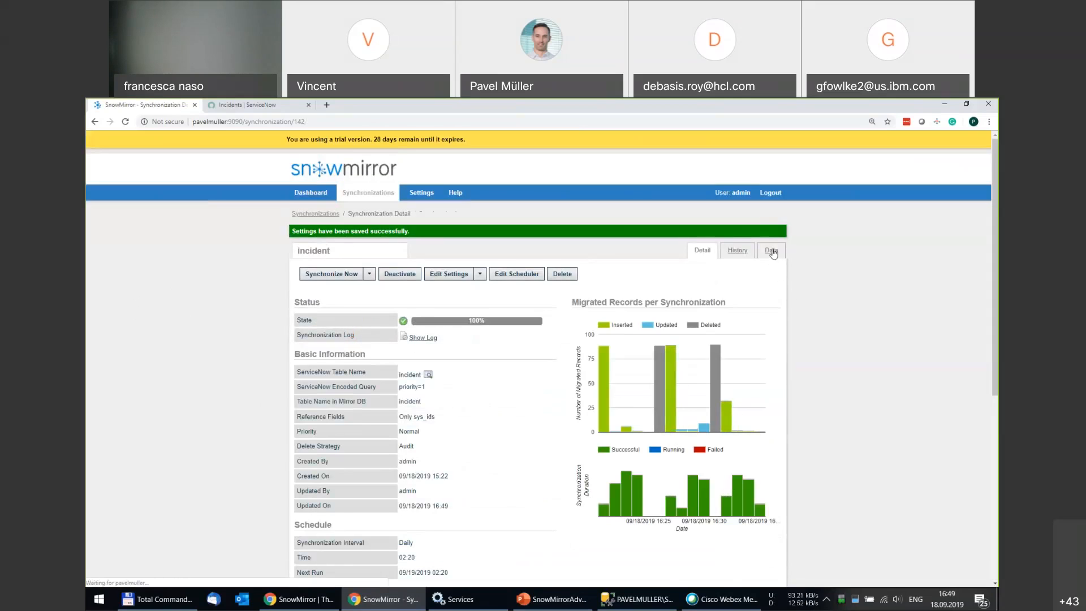
scroll(768, 316, down, 6)
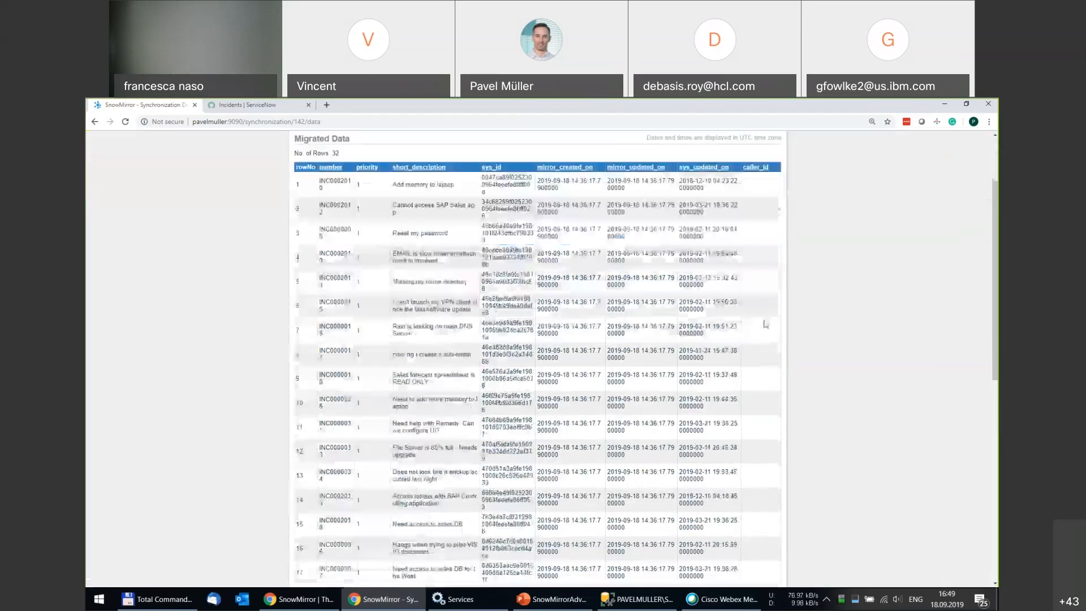
scroll(773, 502, up, 4)
scroll(773, 502, up, 2)
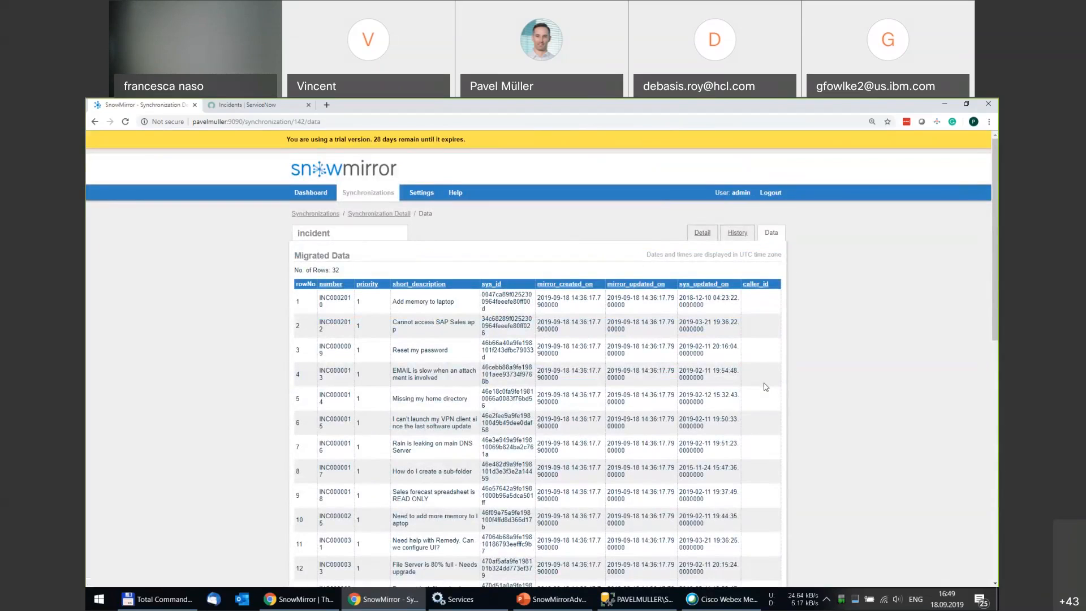
click(428, 196)
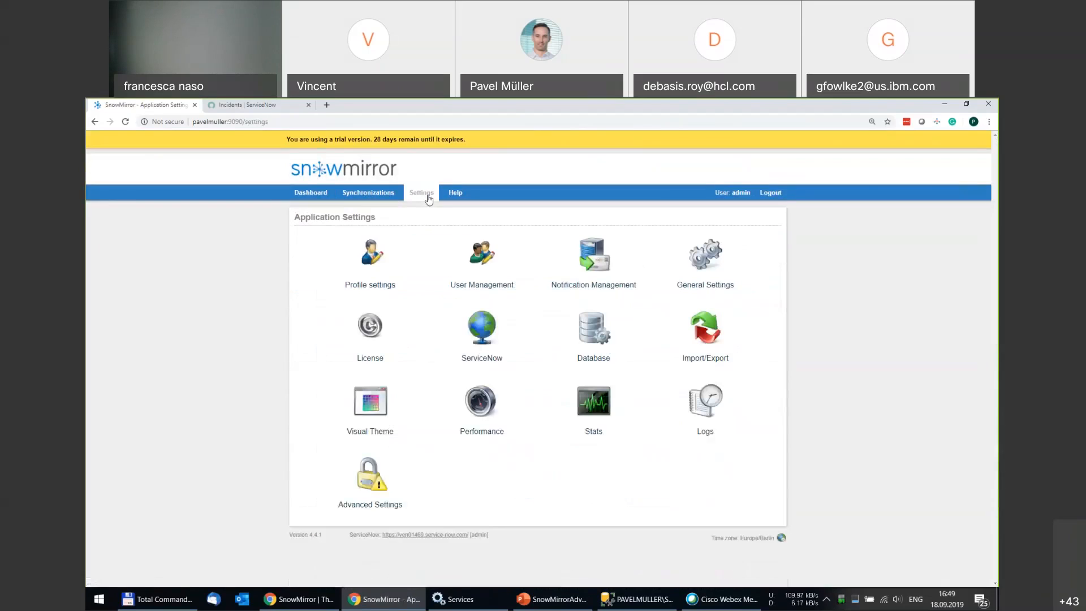
Add an e-mail notification to the contact's address for Schema change events on all synchronizations.
click(597, 259)
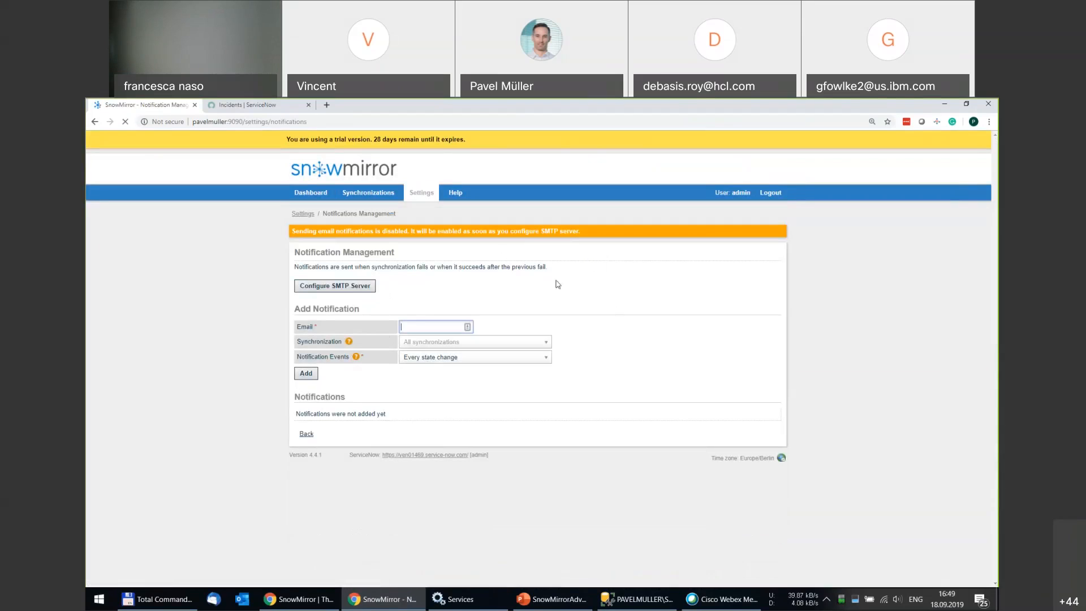
click(441, 357)
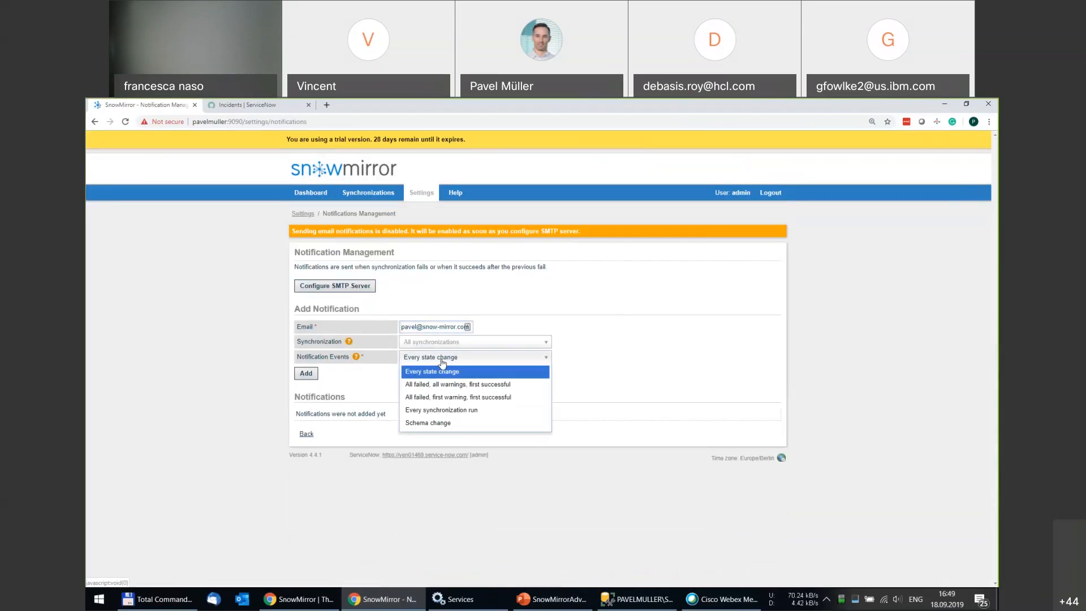
click(437, 425)
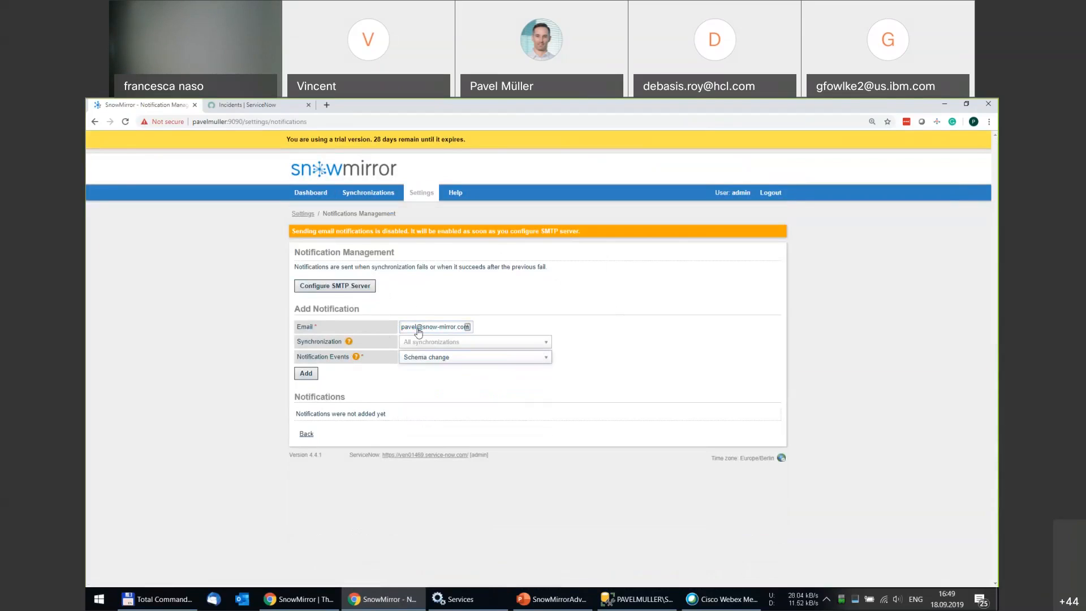
click(306, 373)
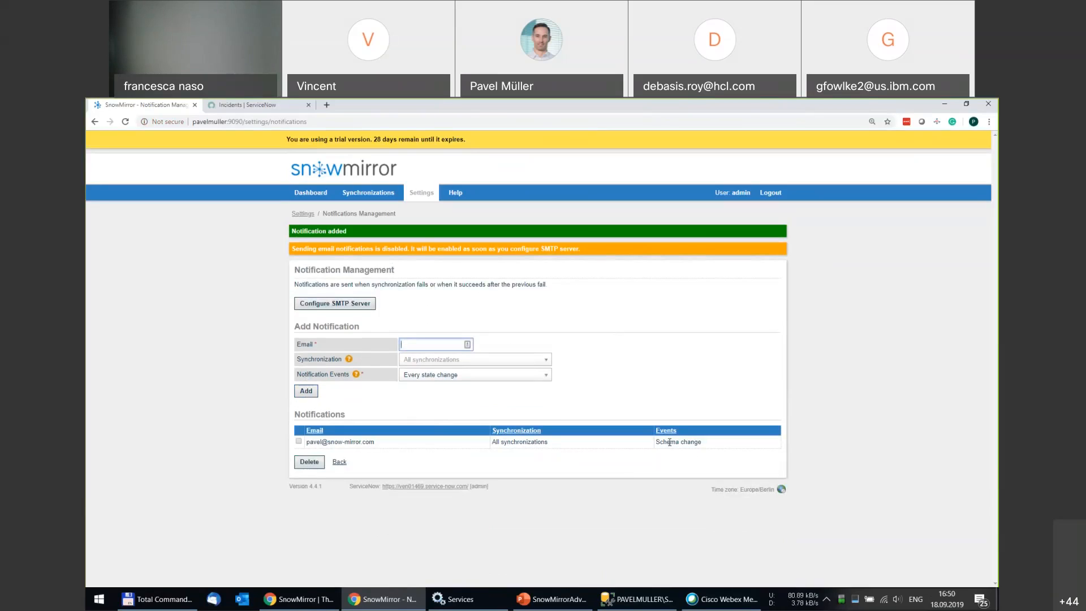
click(377, 195)
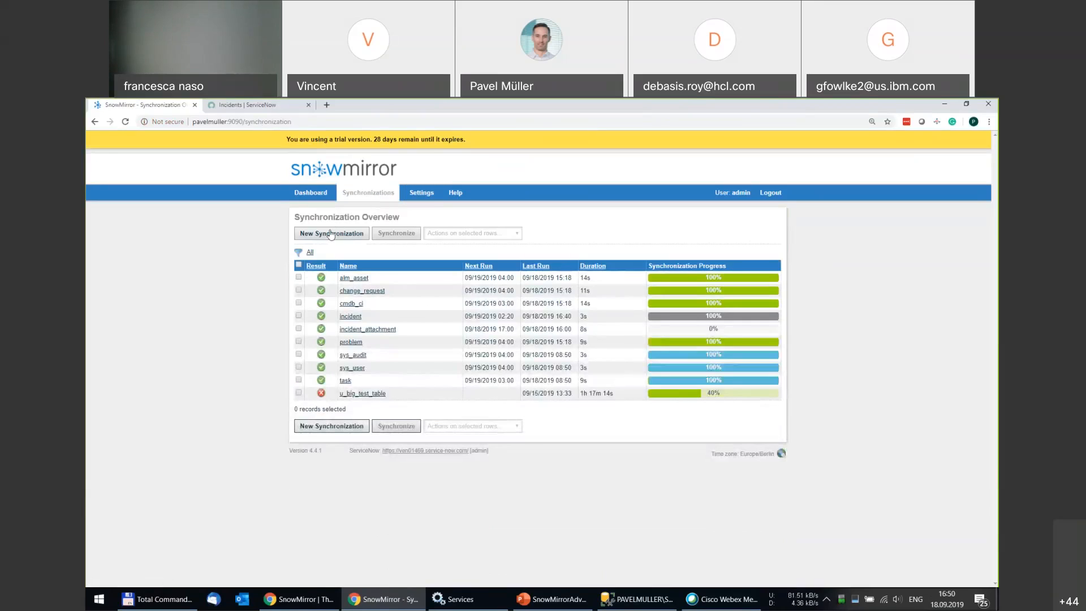
Set the incident synchronization's Auto Schema Update to Enabled without truncation.
click(357, 318)
click(451, 257)
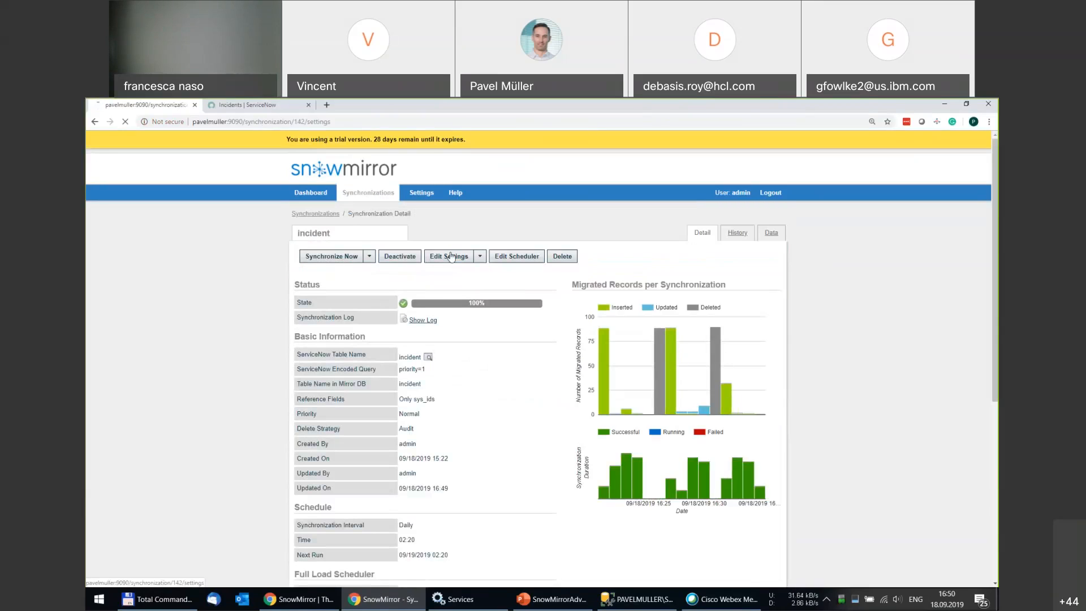
scroll(232, 345, down, 1)
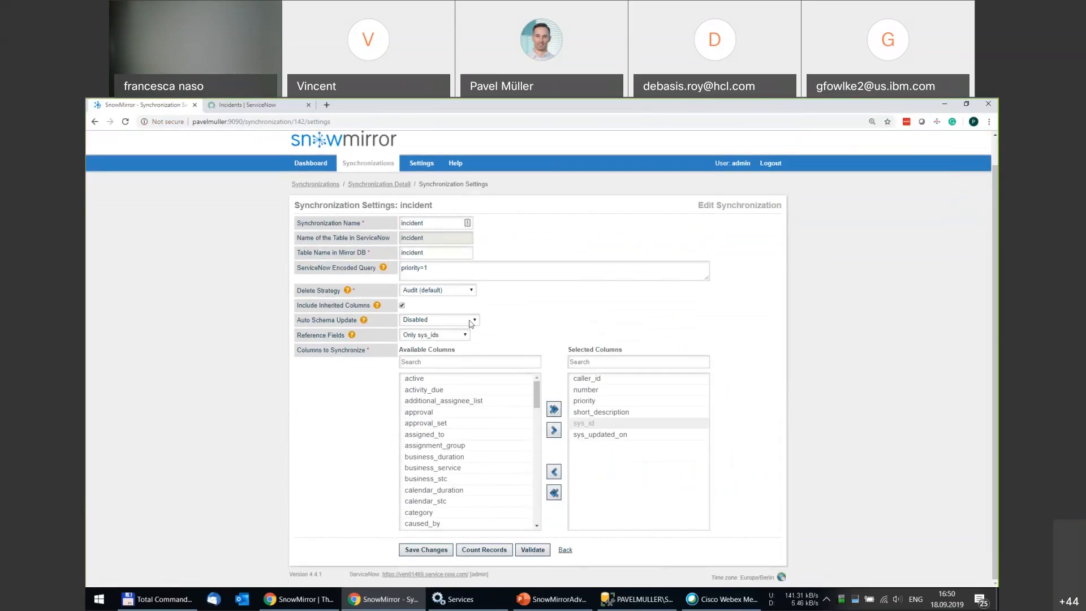
click(462, 325)
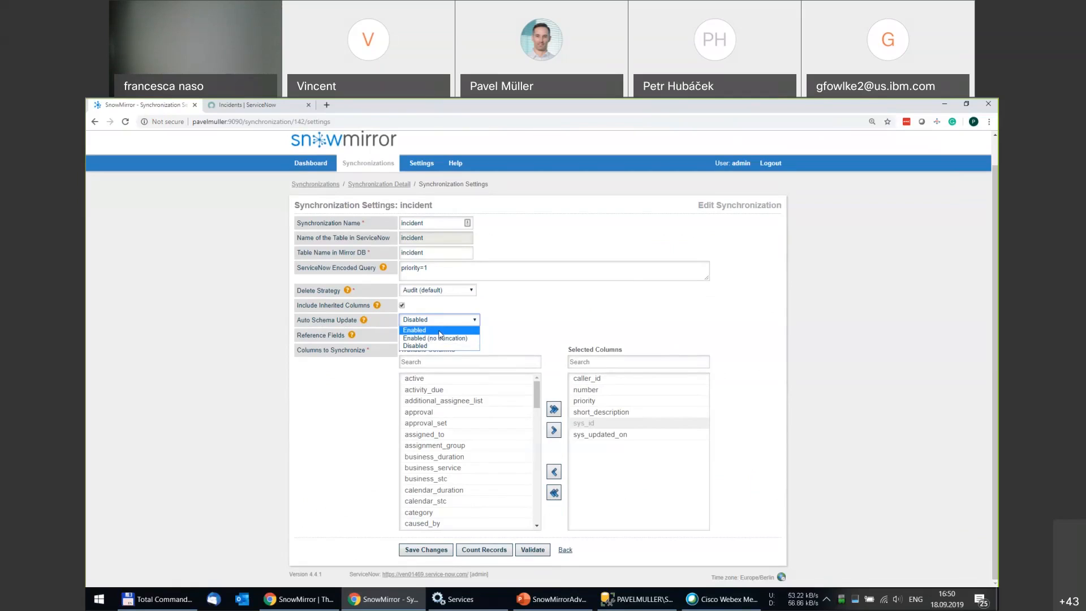
click(470, 339)
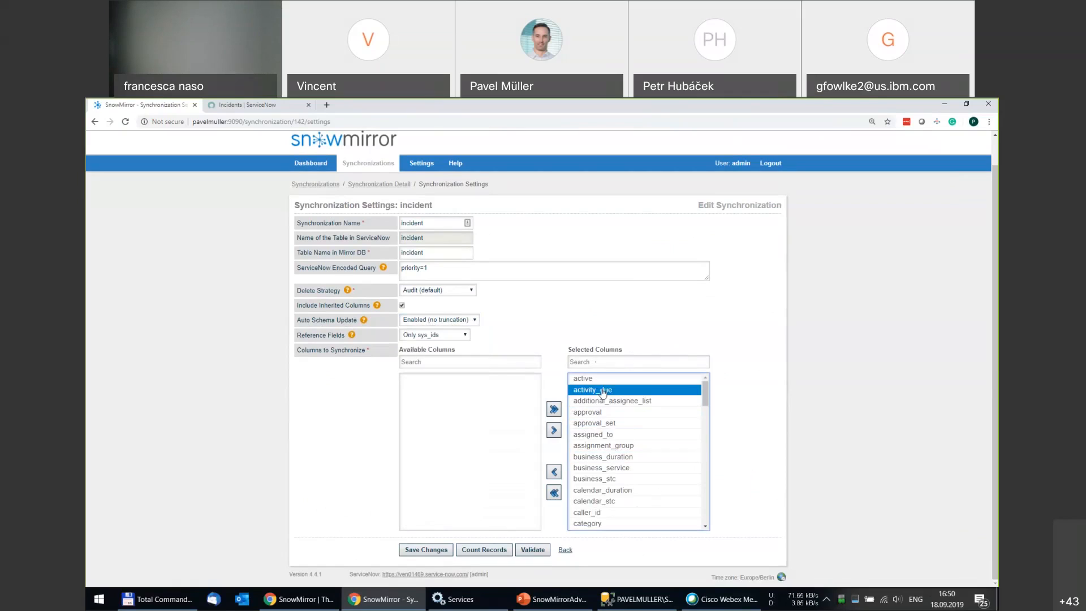
Remove the description column from Selected Columns and save, confirming the table truncation.
click(596, 362)
text(deci)
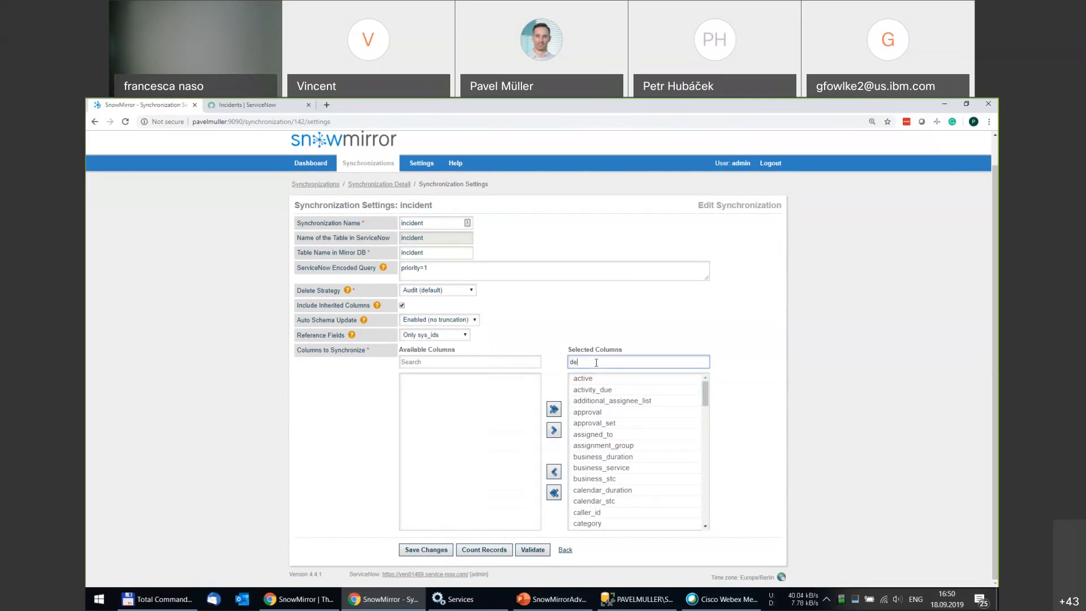
key(BackSpace)
key(BackSpace)
text(sc)
double_click(590, 378)
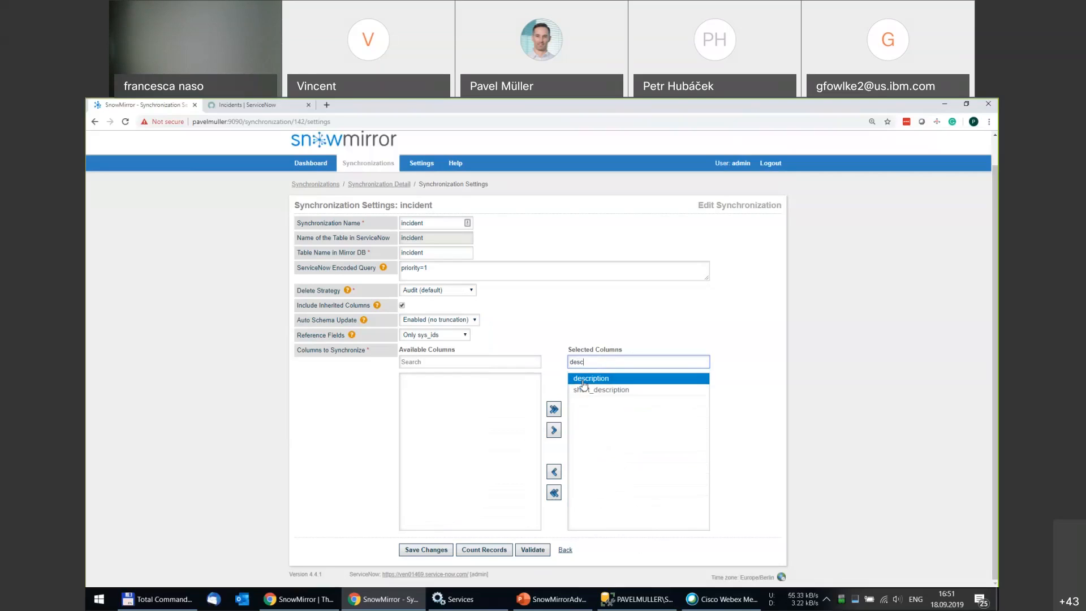
double_click(582, 361)
key(BackSpace)
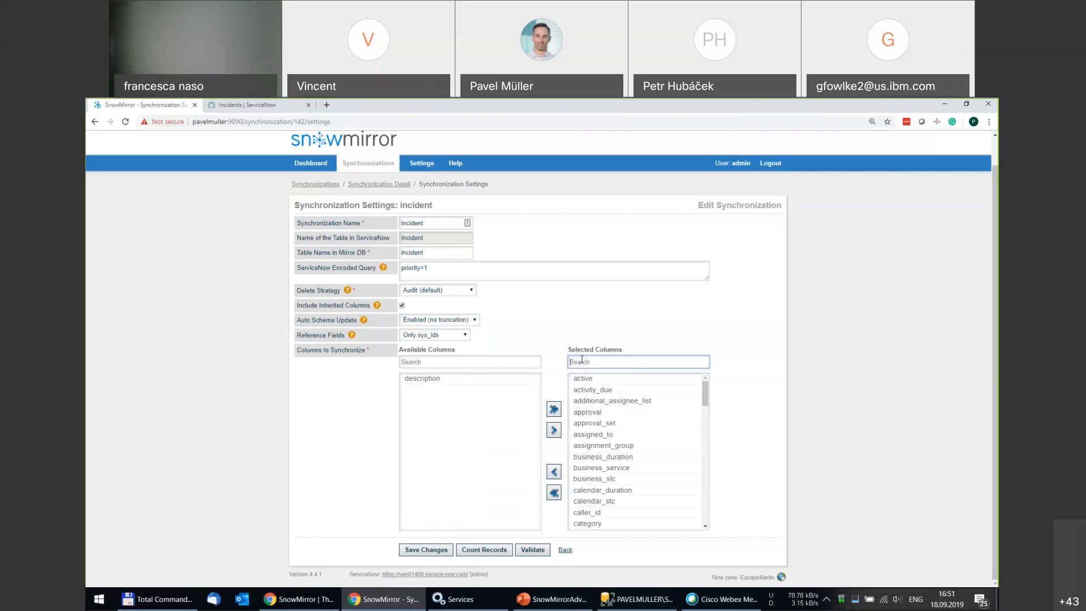
click(425, 549)
click(545, 395)
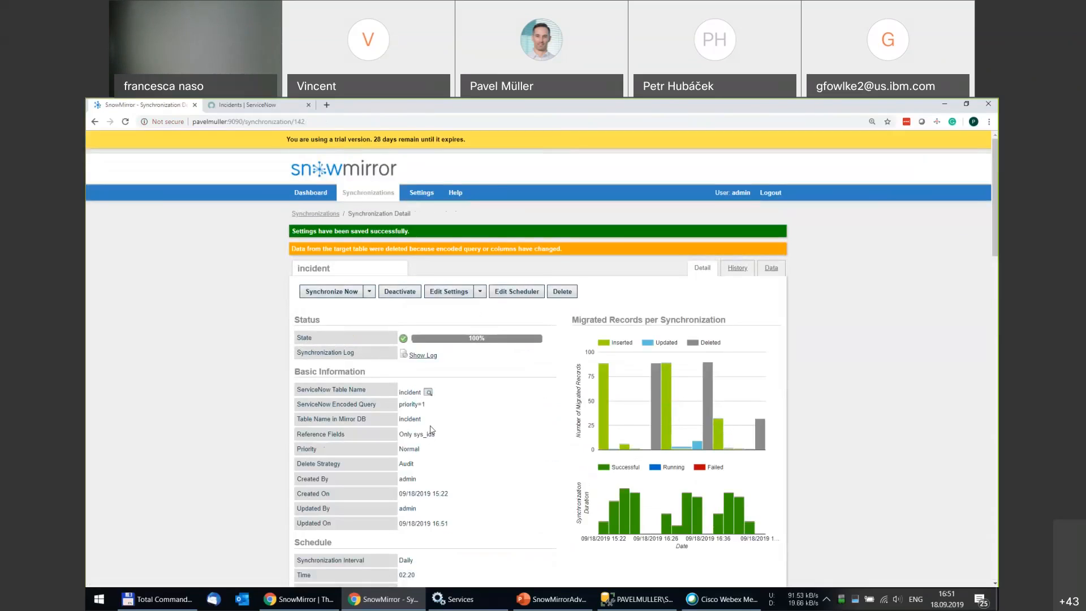
Open the form layout configuration from ServiceNow incident INC0010022.
click(273, 109)
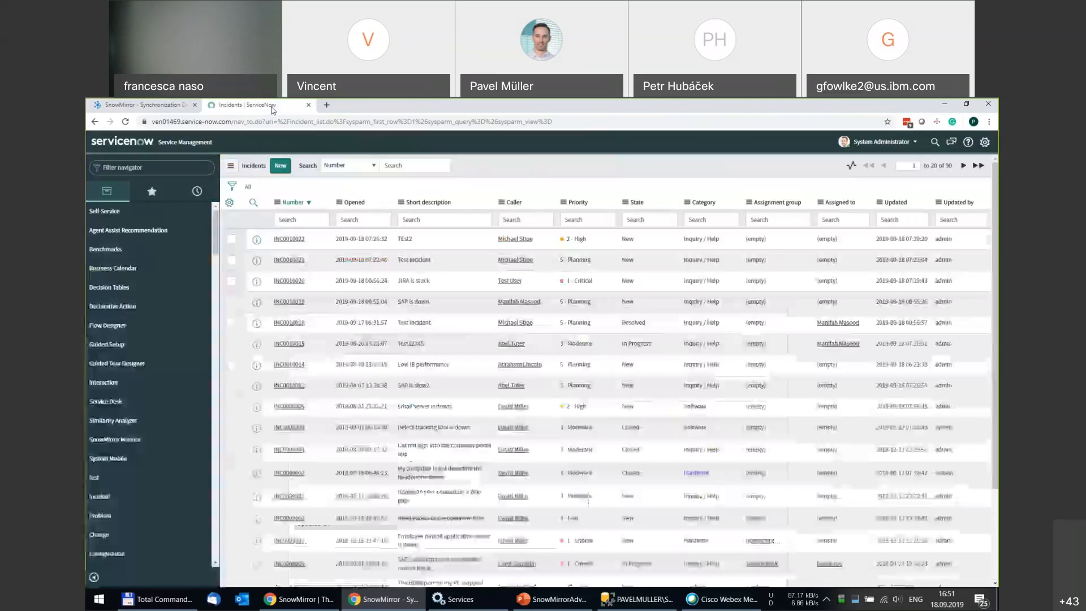
click(294, 242)
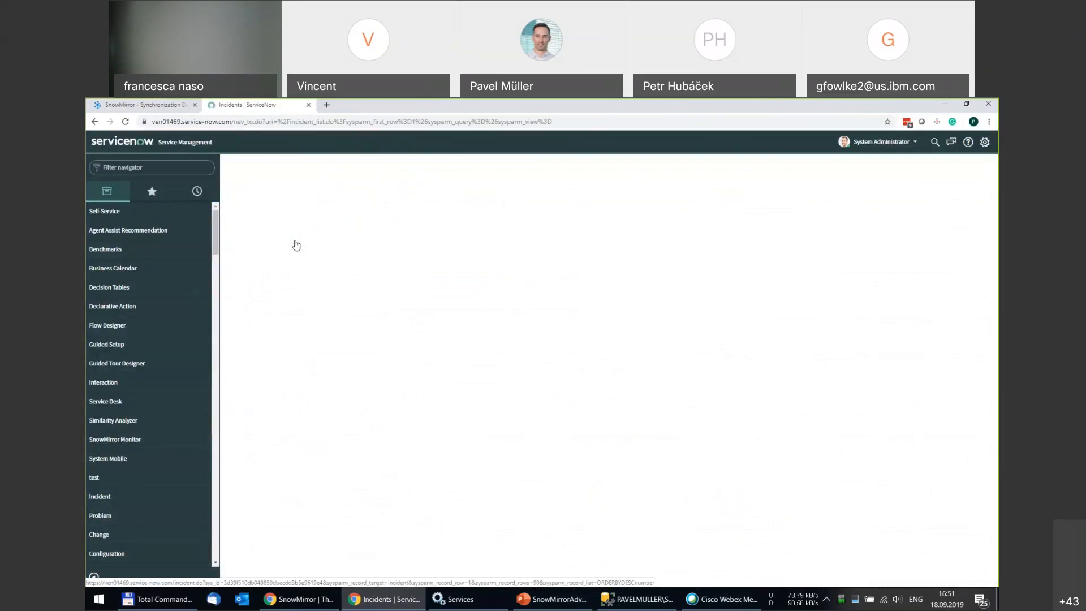
right_click(546, 173)
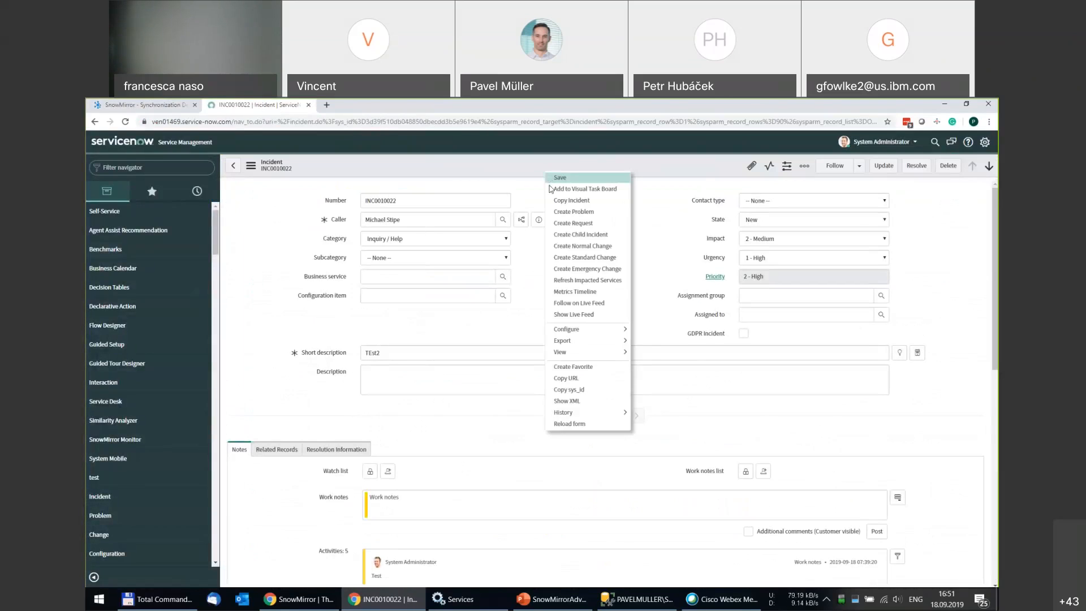
mouse_move(588, 334)
click(653, 342)
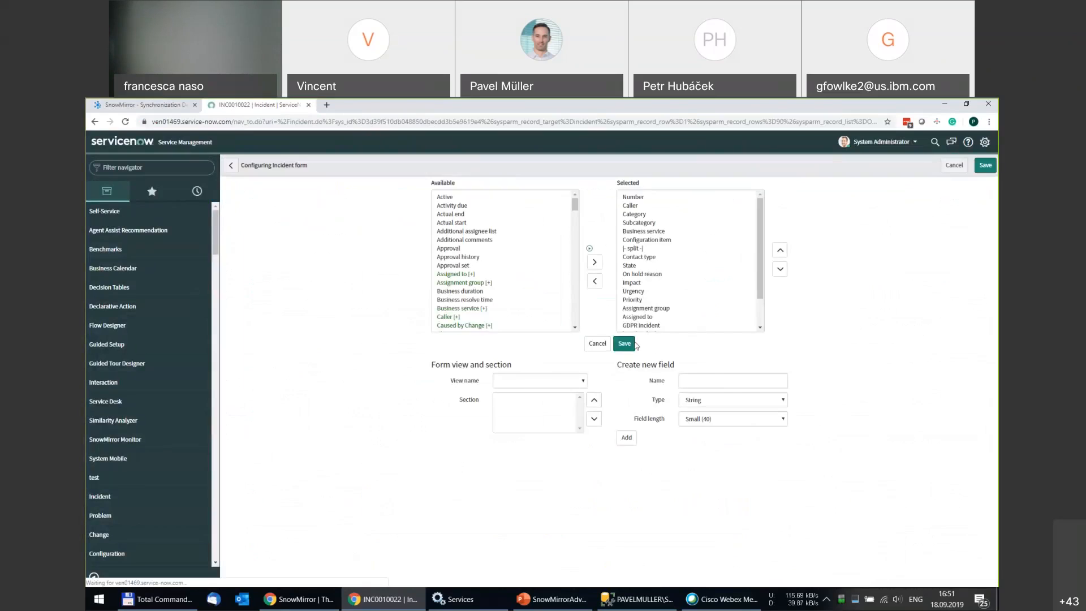
Create a new True/False field named Security Incident on the incident form.
click(714, 380)
text(Security Inde)
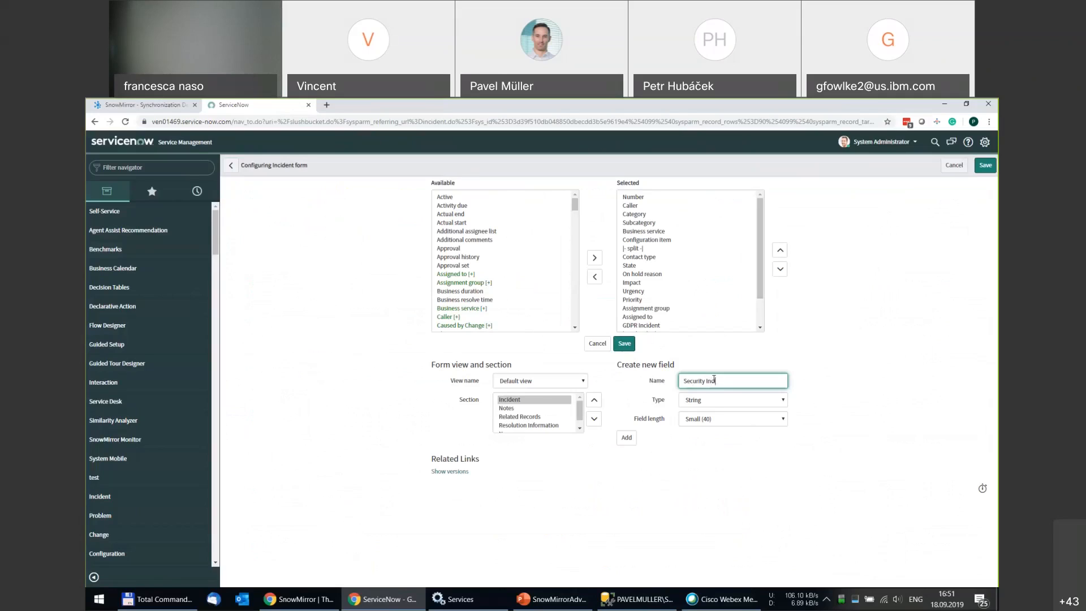
click(696, 405)
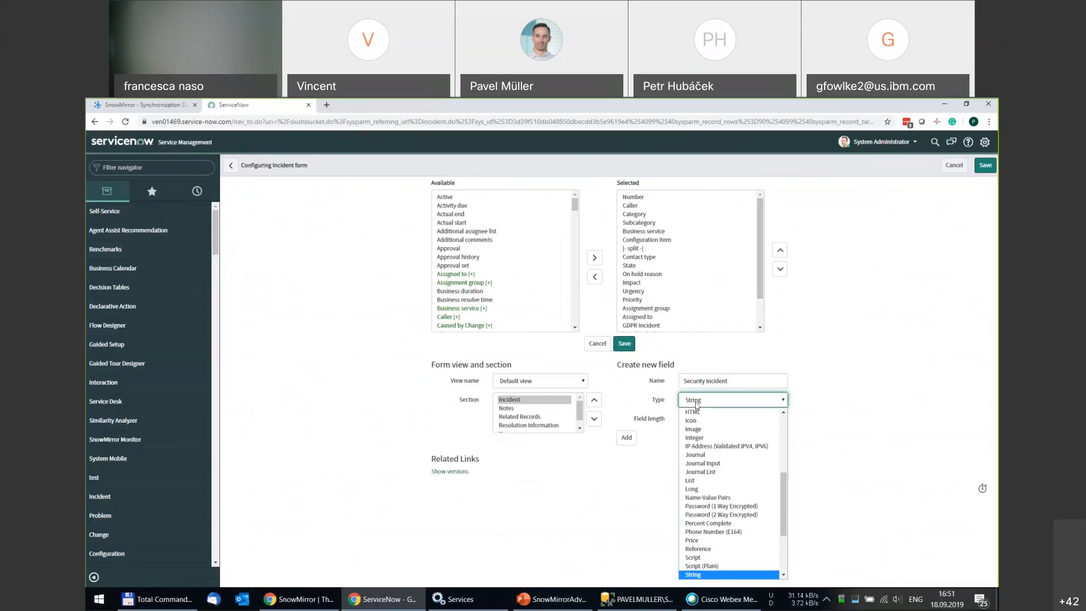
scroll(712, 497, down, 3)
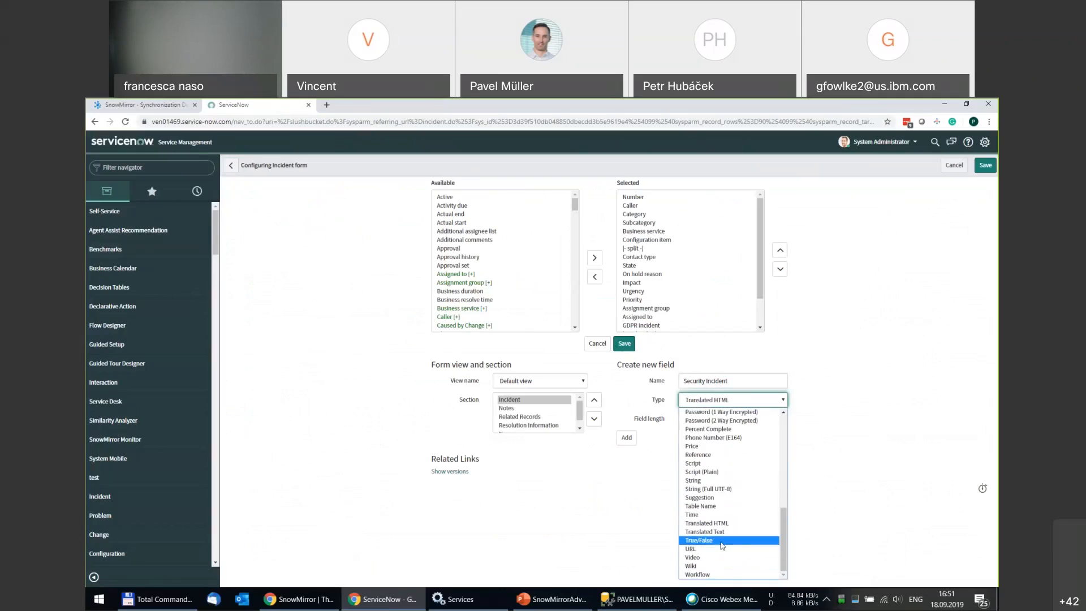
click(720, 543)
click(626, 418)
Move Security Incident up five places in the Selected list and save the form layout.
drag(760, 281, 758, 325)
click(653, 327)
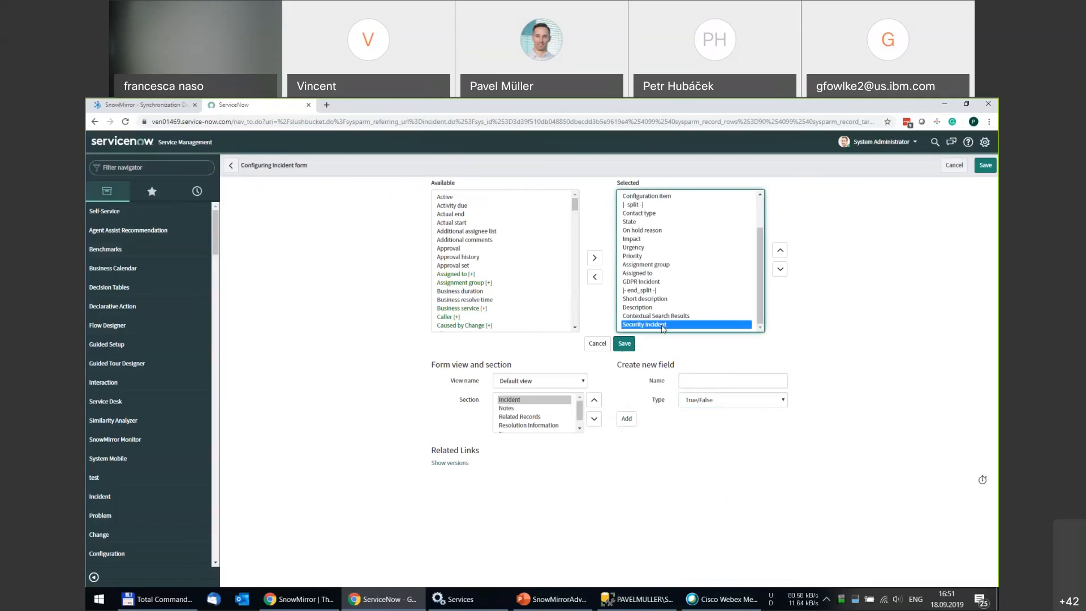
click(780, 250)
click(780, 251)
click(780, 251)
click(780, 251)
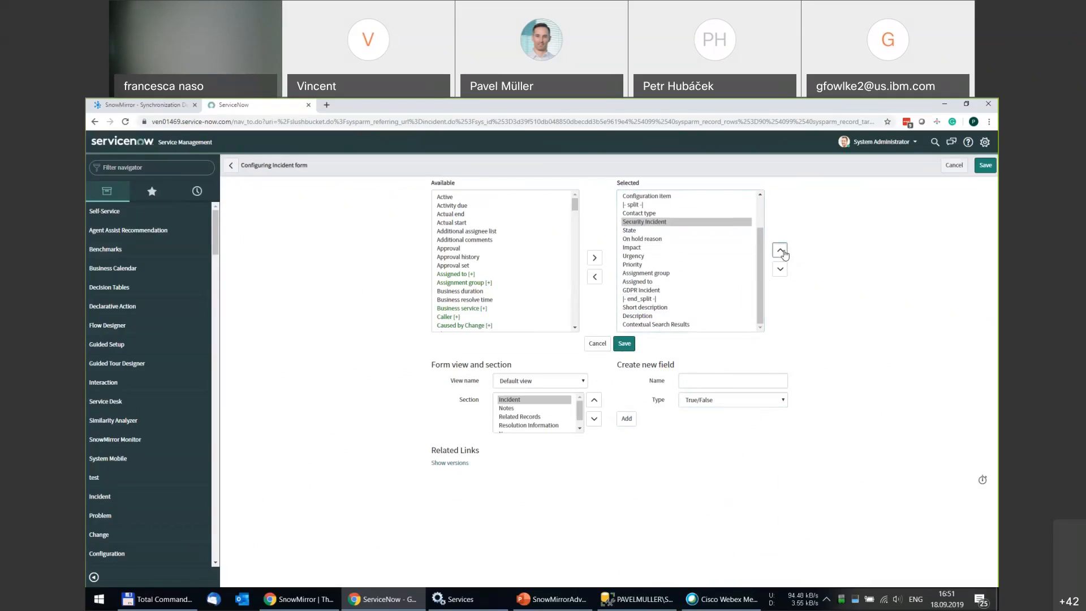
click(780, 251)
click(625, 344)
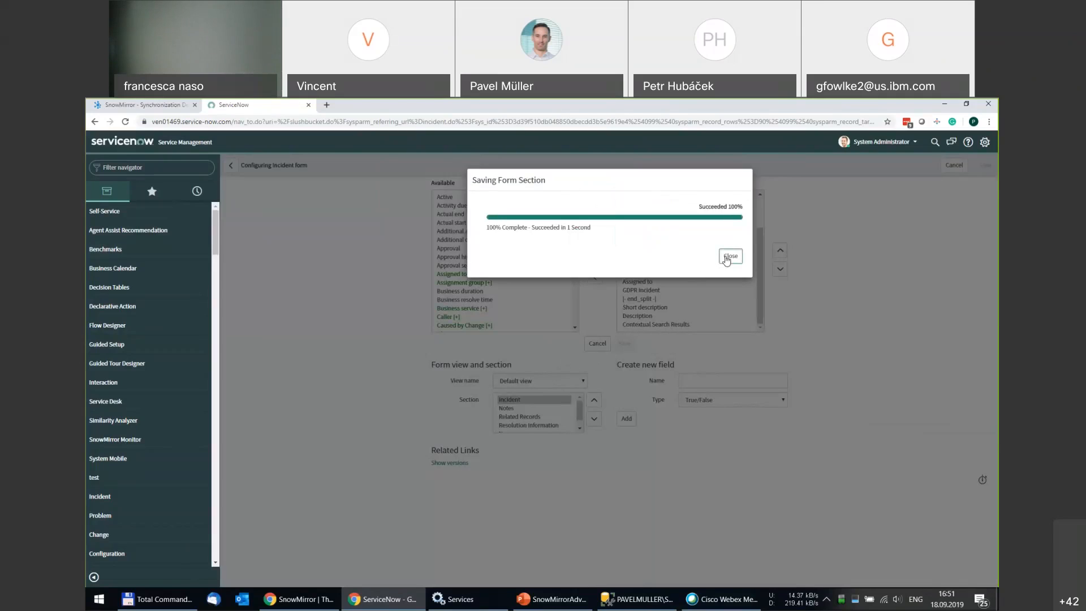
click(725, 255)
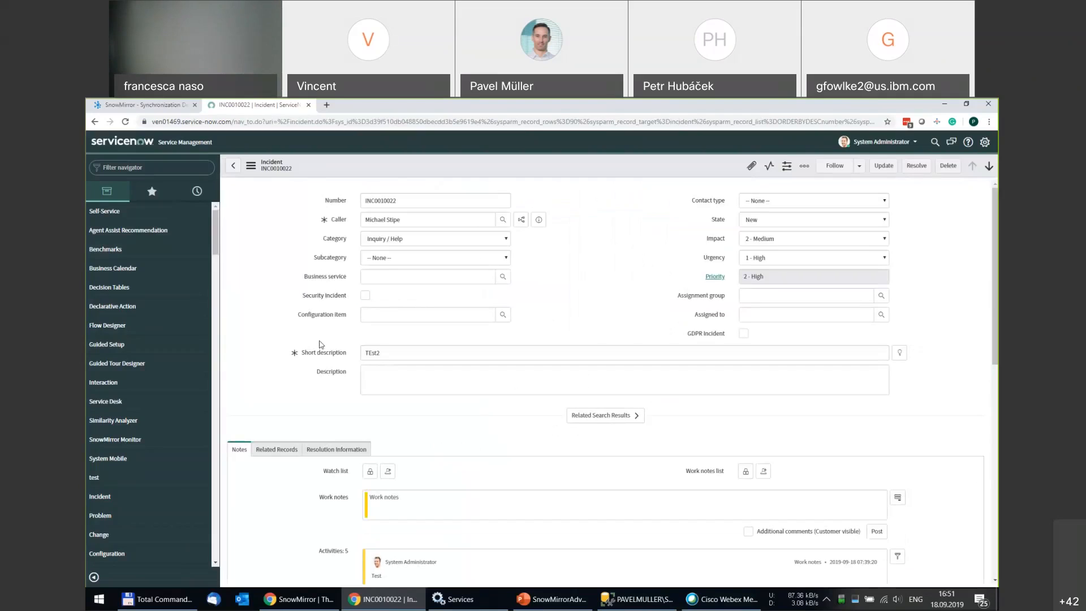
Review the incident synchronization's column and schema settings, then go to Application Settings.
click(167, 107)
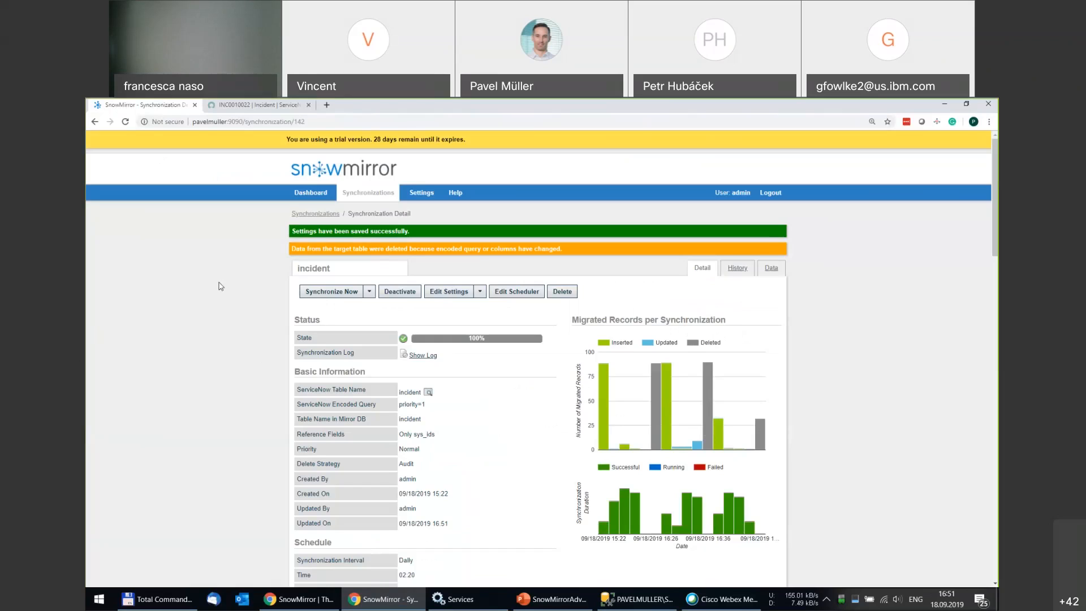
click(452, 294)
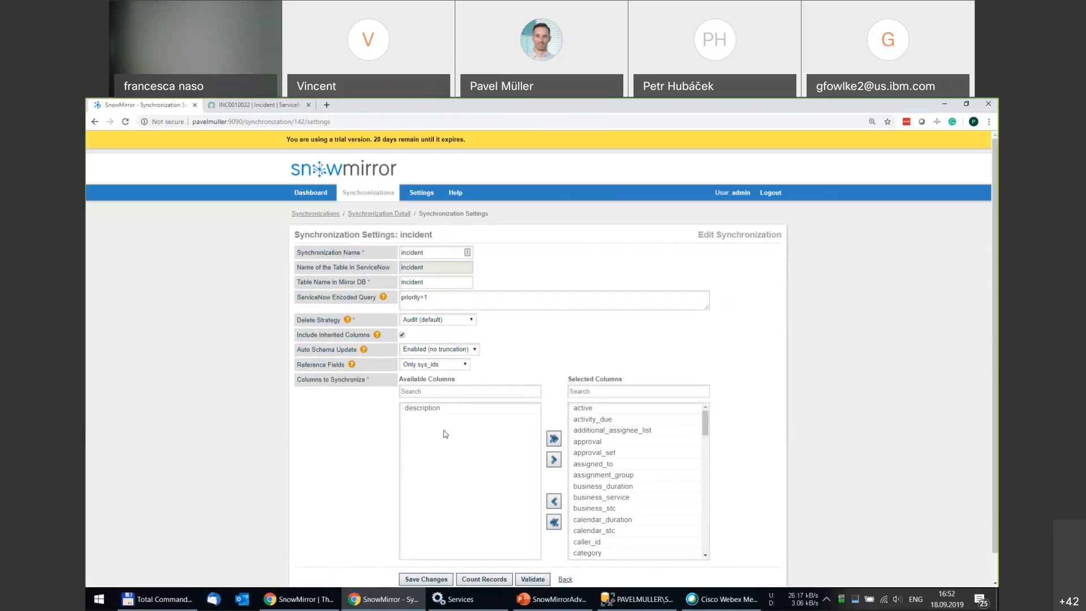
click(423, 195)
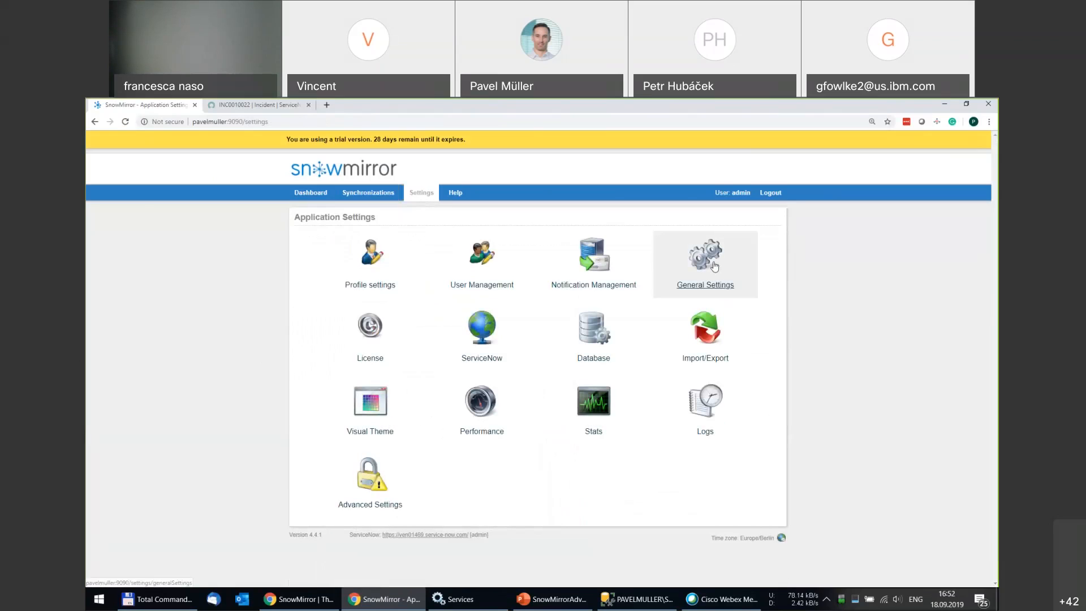
Clear All Caches under General Settings, confirm, and reopen the incident synchronization's details.
click(714, 266)
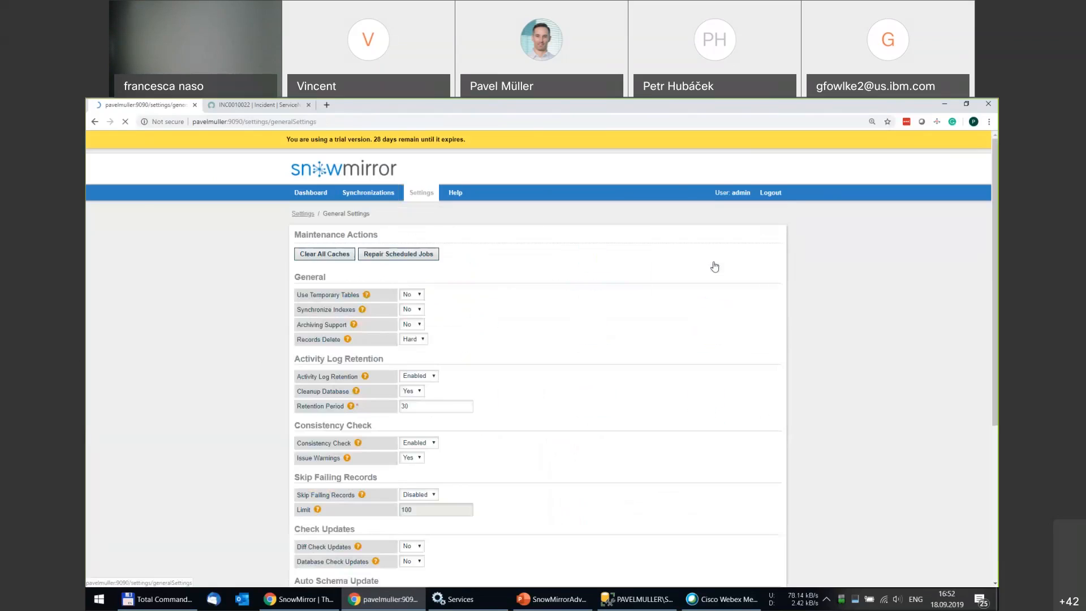
click(328, 257)
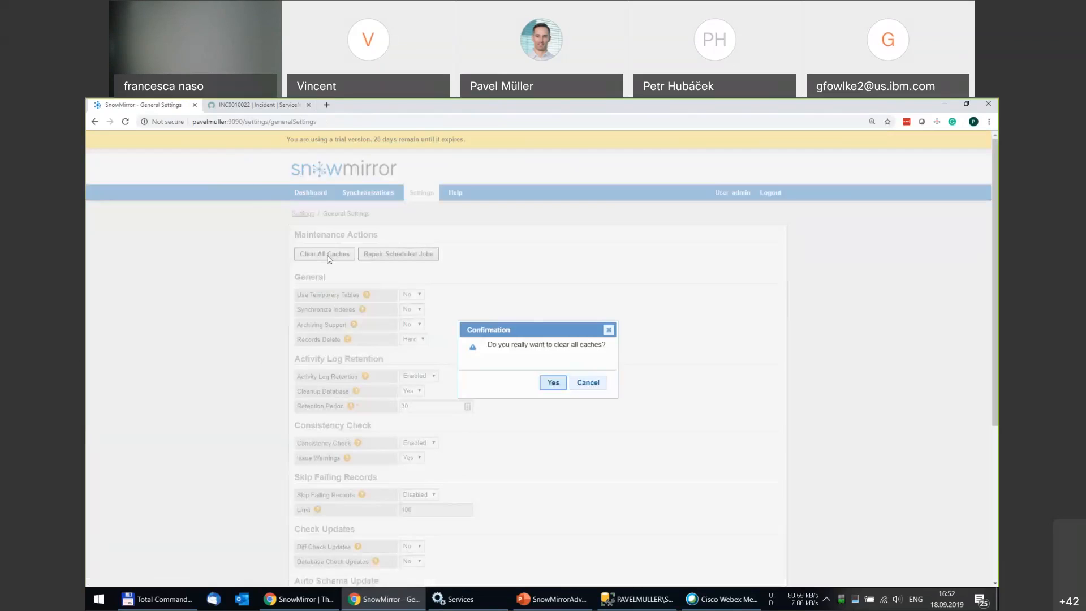
click(554, 383)
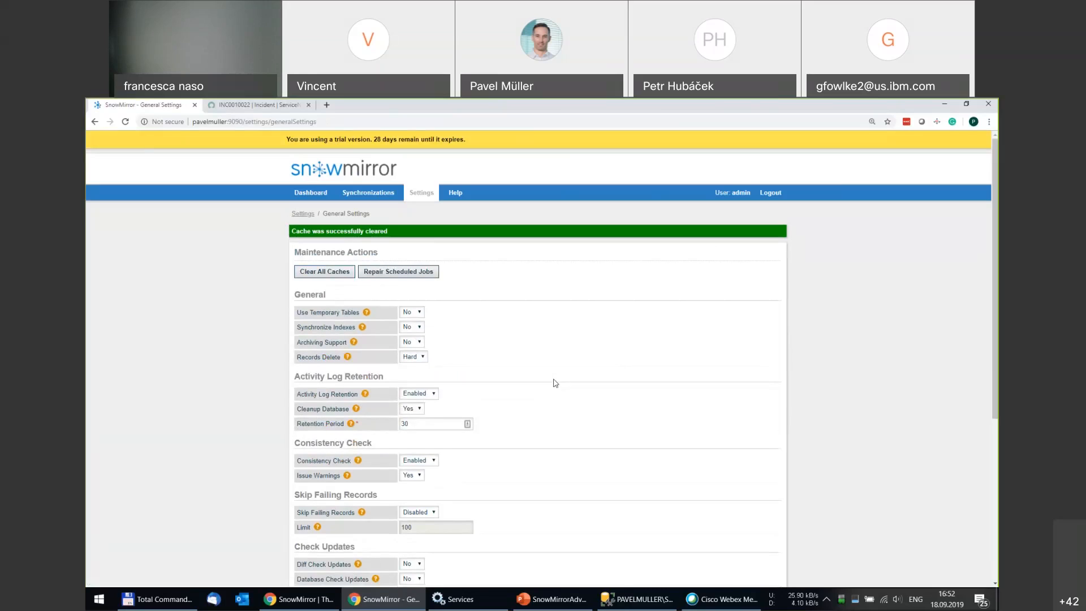
click(365, 195)
click(347, 318)
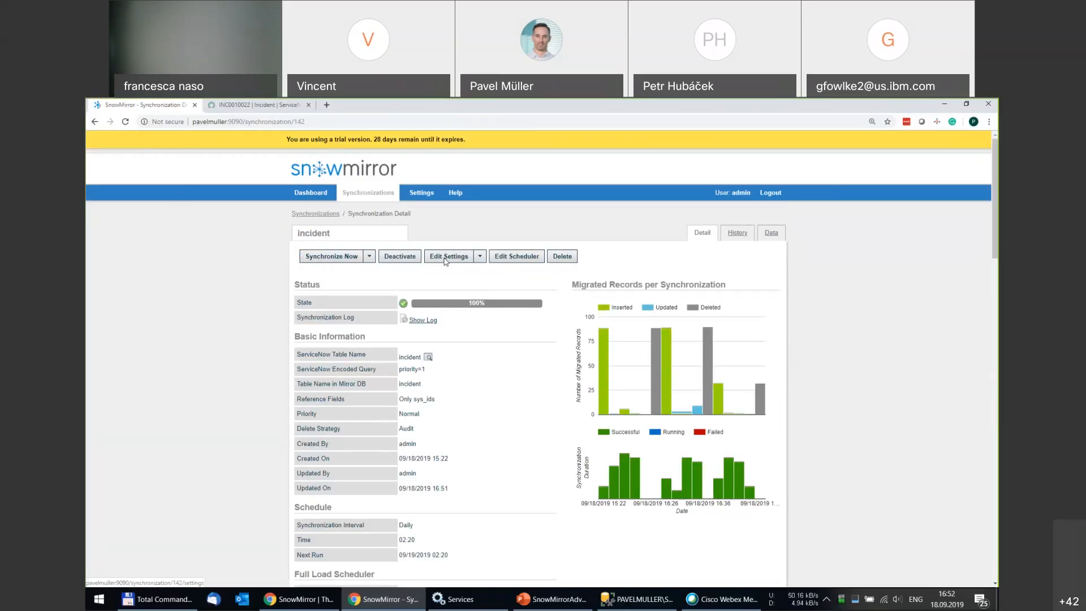
Check that u_security_incident is listed under Available Columns, then run Synchronize Now.
click(445, 257)
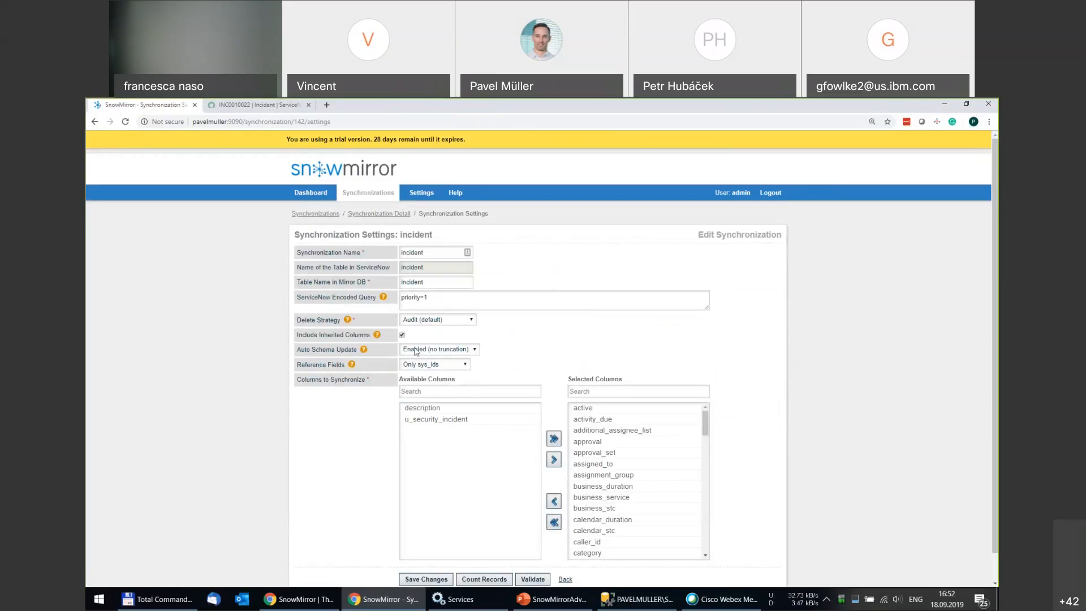
click(390, 214)
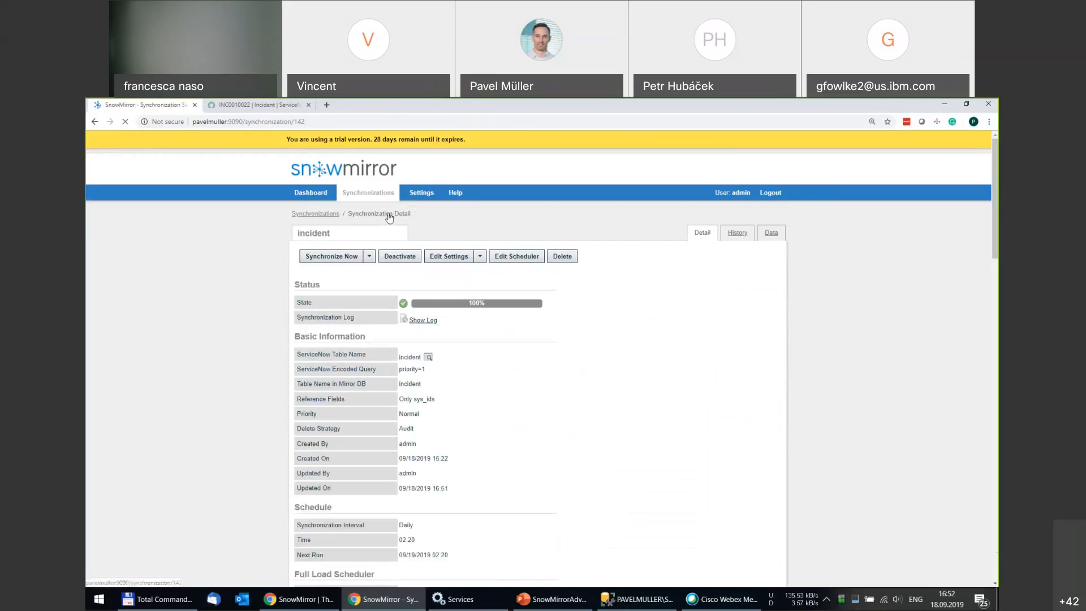
click(335, 257)
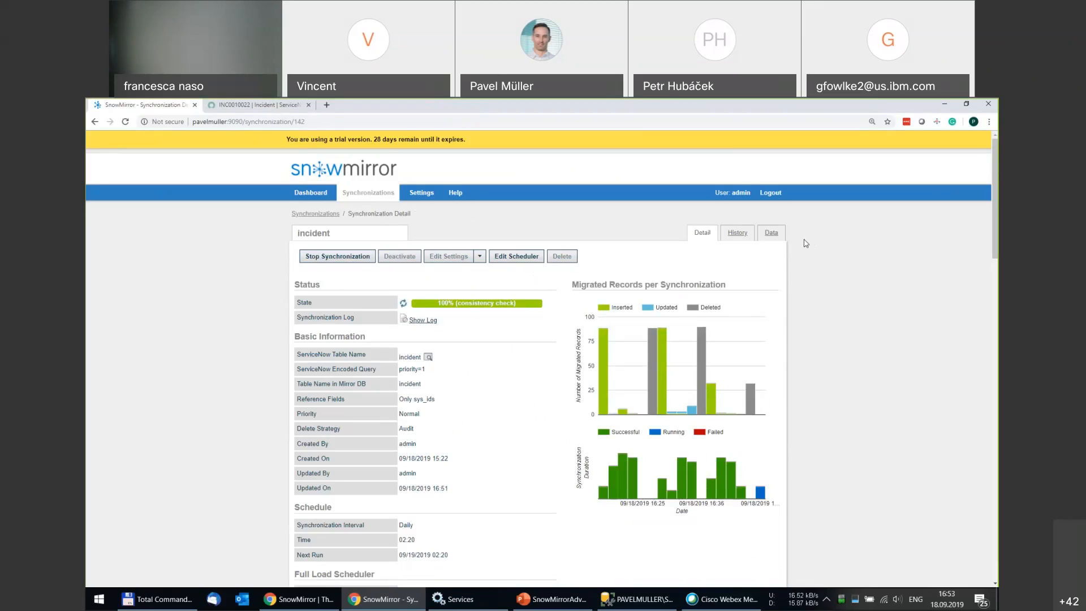
Scroll the mirrored data to the u_security_incident column, showing false in all 32 rows.
click(771, 233)
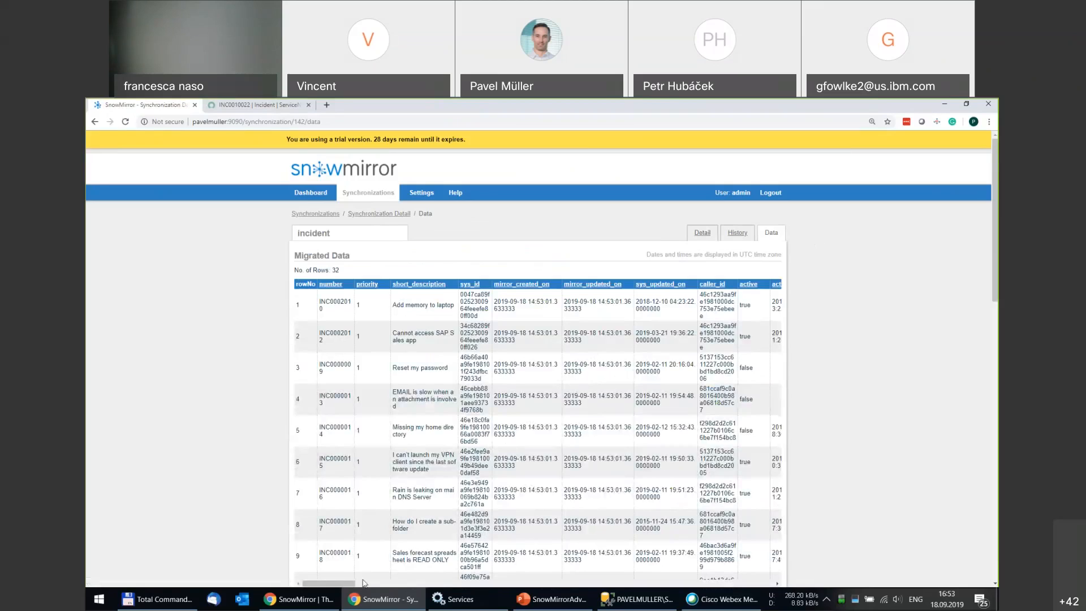
drag(346, 584, 778, 583)
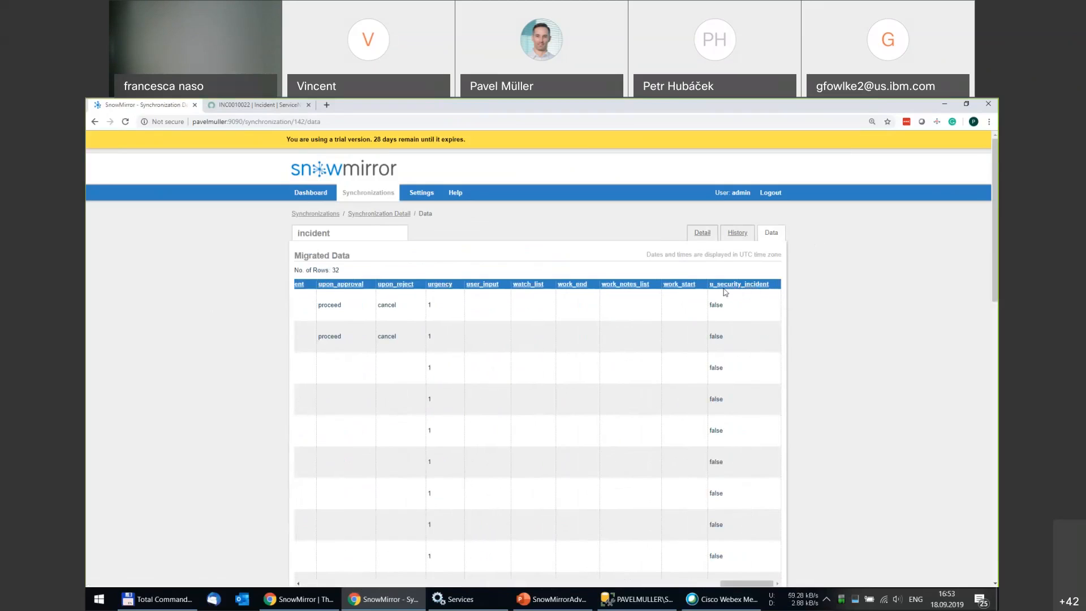
click(707, 234)
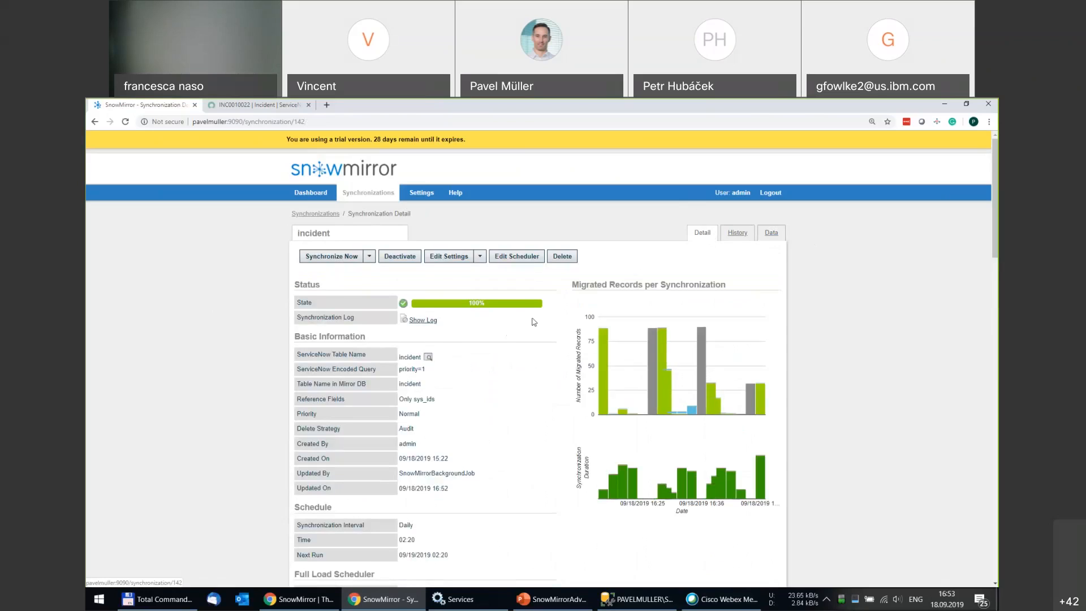
click(425, 321)
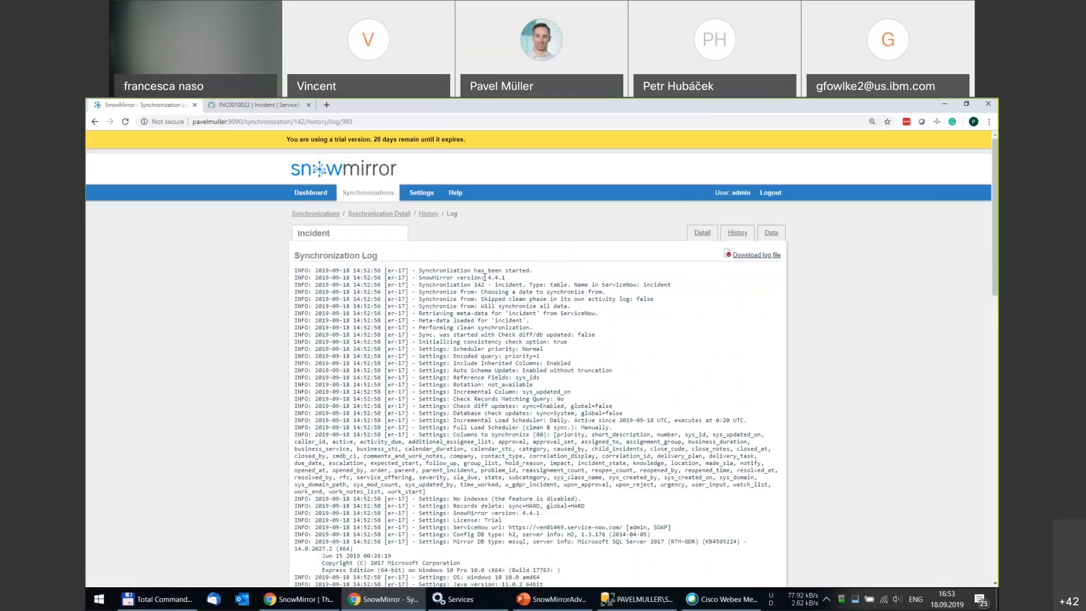
scroll(490, 277, down, 8)
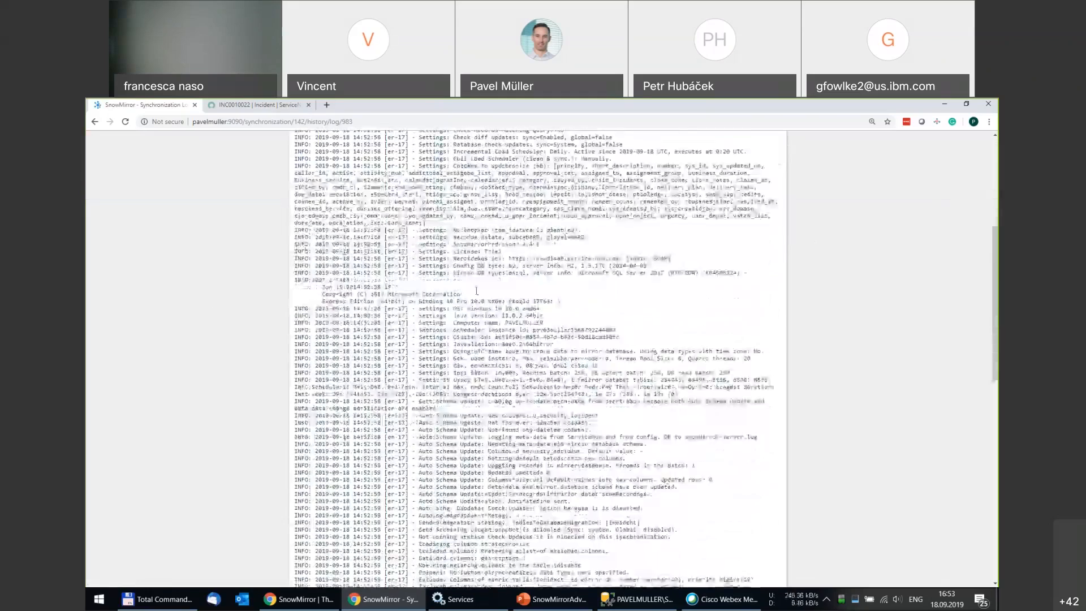
drag(416, 263, 601, 258)
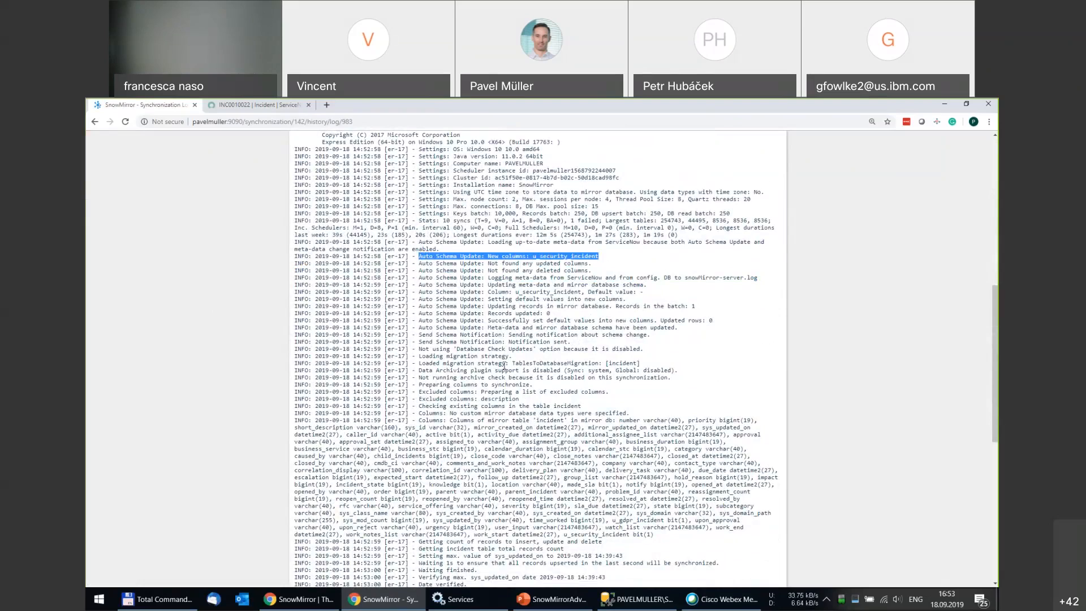
scroll(503, 365, up, 5)
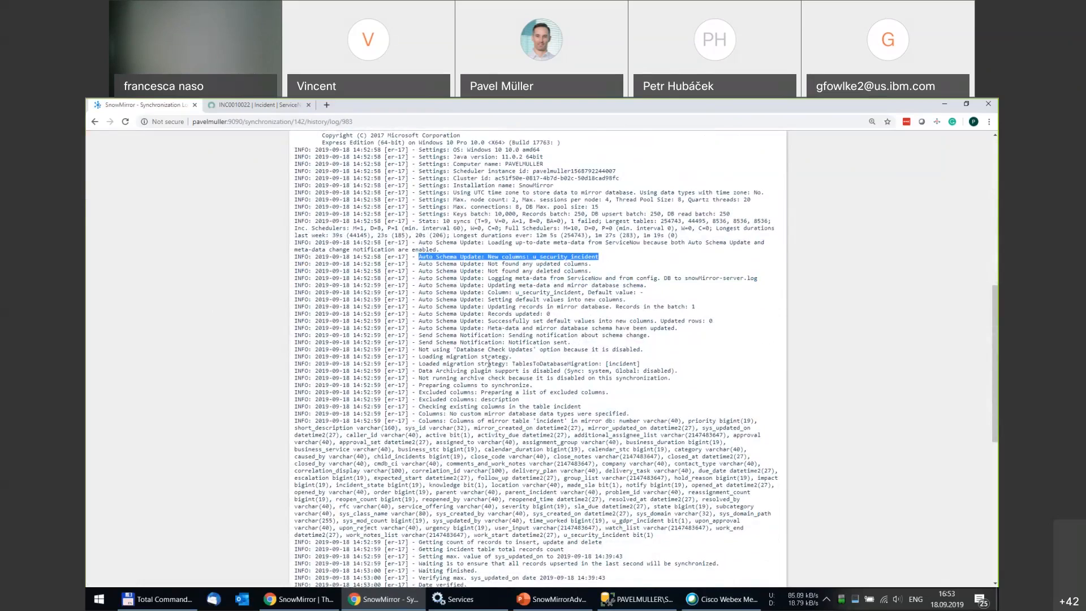
scroll(492, 362, up, 3)
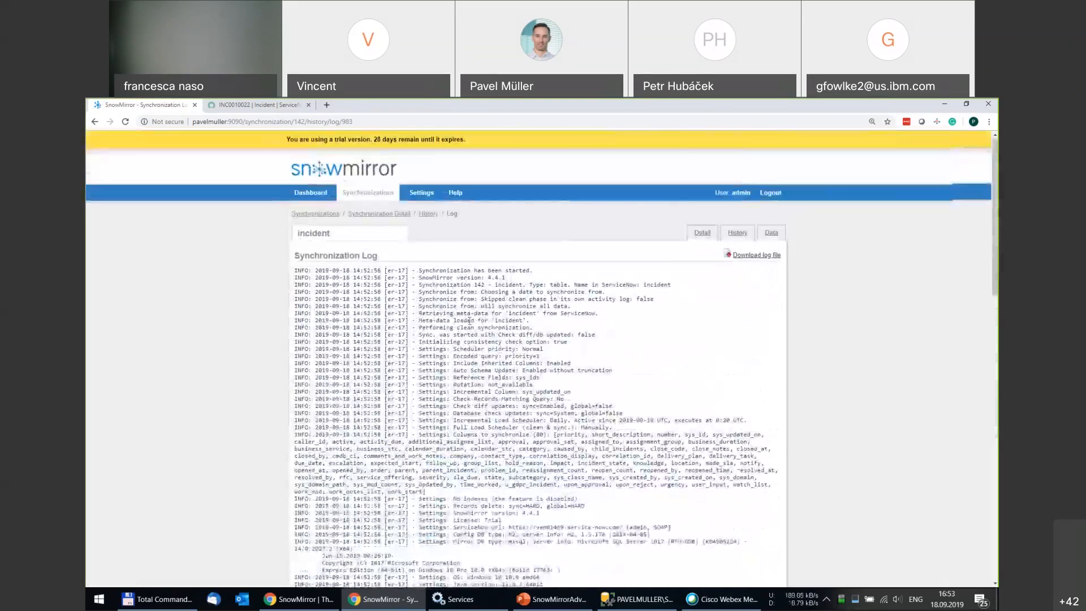
click(373, 214)
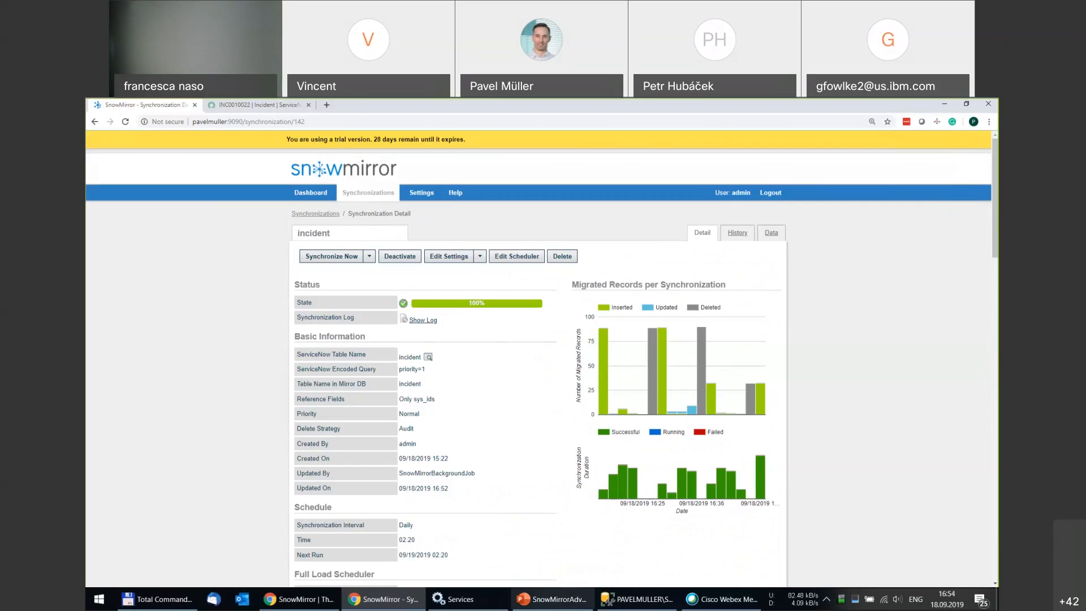
Start the PowerPoint slide show from slide 12, General Settings.
click(553, 602)
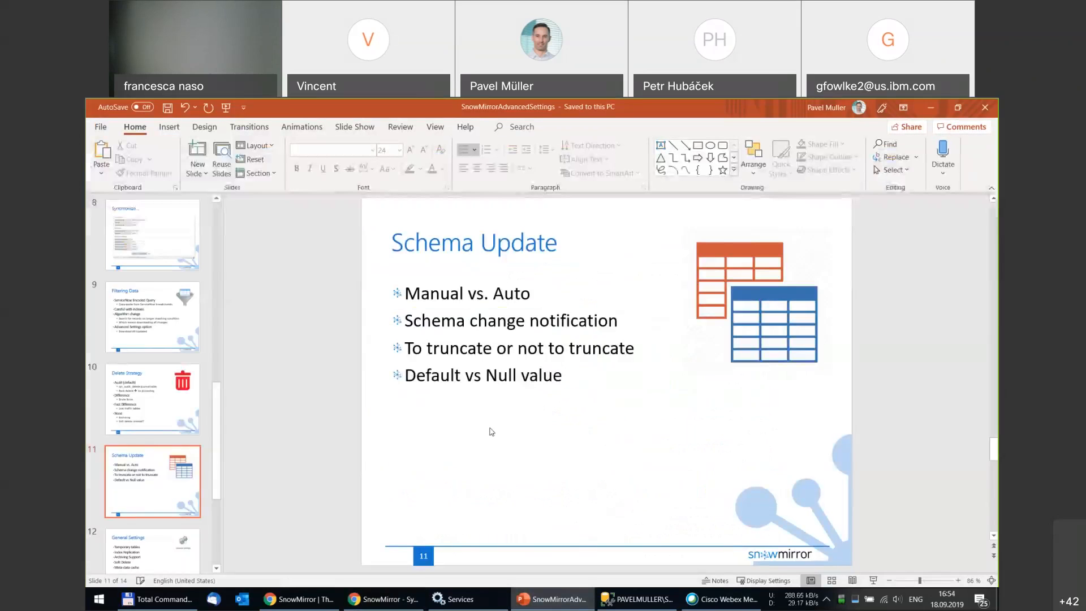
scroll(304, 403, down, 3)
scroll(303, 405, up, 2)
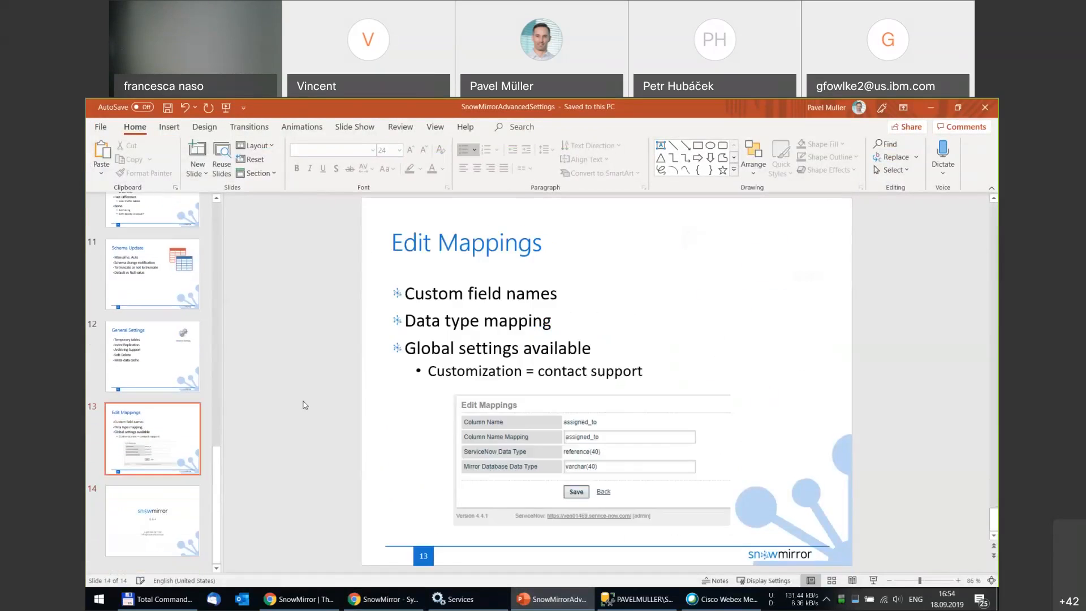
click(191, 376)
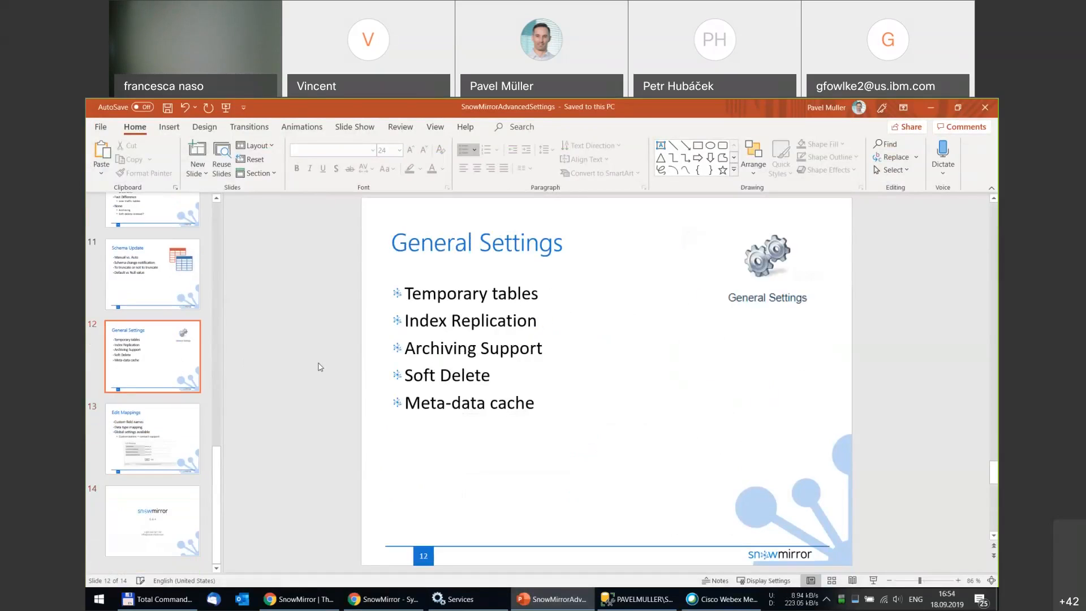
key(shift+F5)
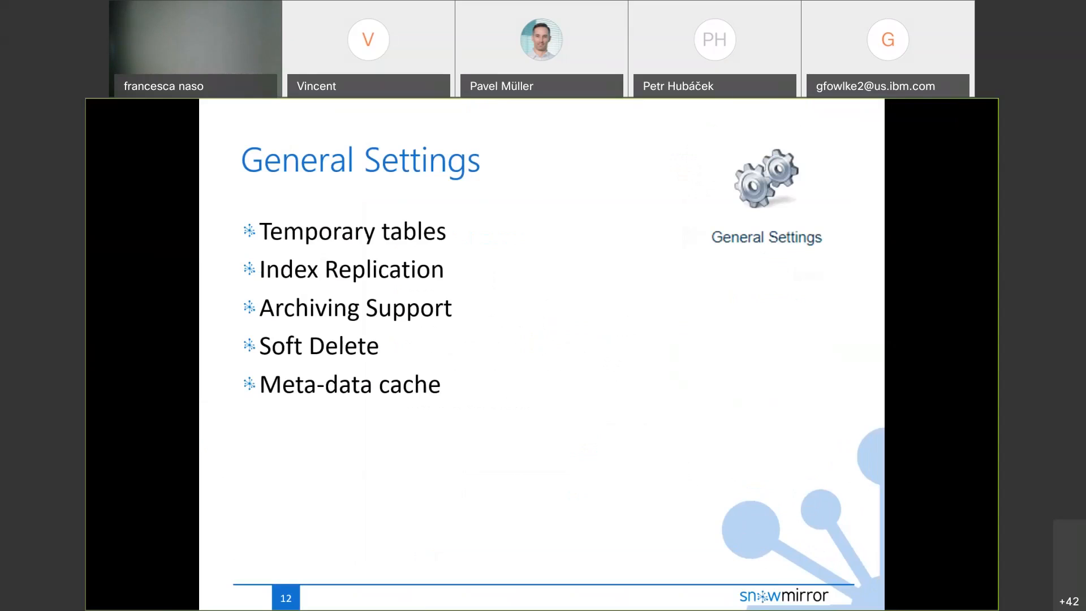
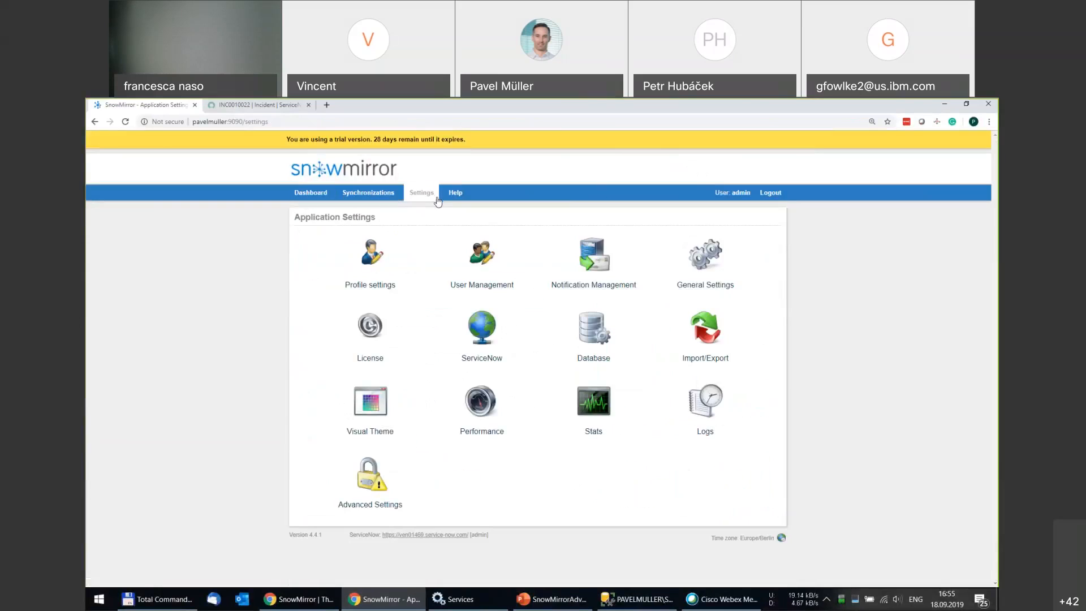
Open General Settings and check the Use Temporary Tables choices, leaving it at No.
click(719, 258)
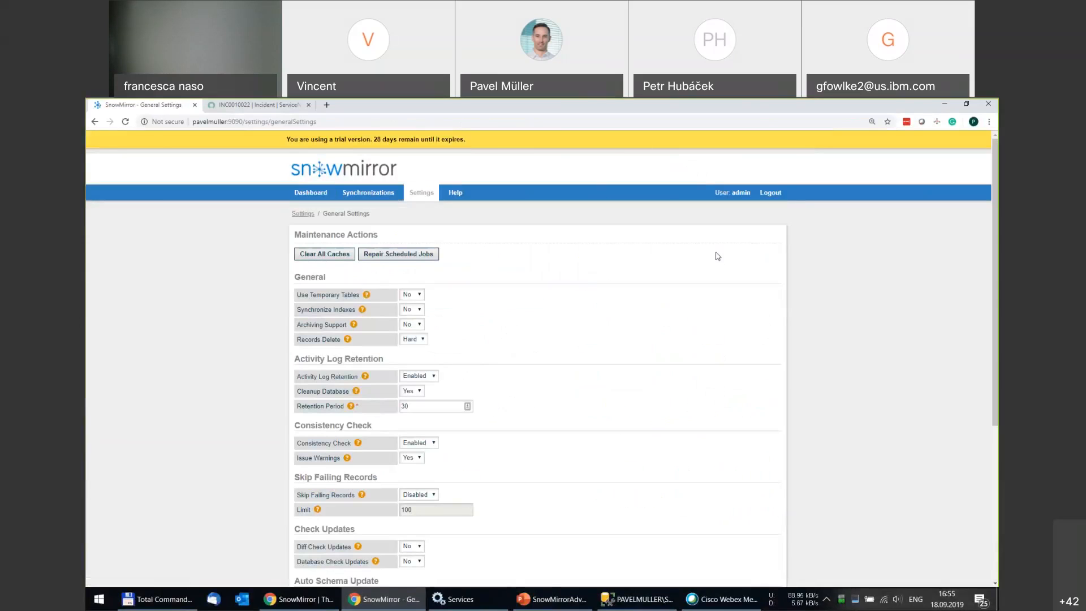
scroll(271, 268, down, 1)
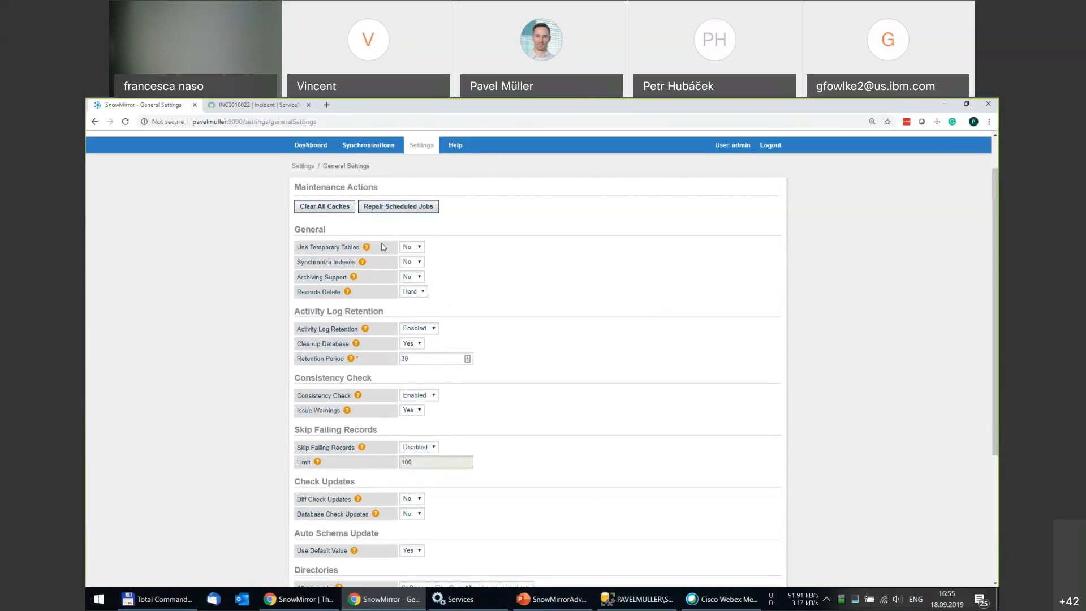
click(420, 246)
click(420, 246)
Check the Records Delete choices, keeping Hard, then review the rest of the page.
click(424, 293)
click(473, 287)
scroll(485, 264, down, 1)
scroll(485, 264, down, 1)
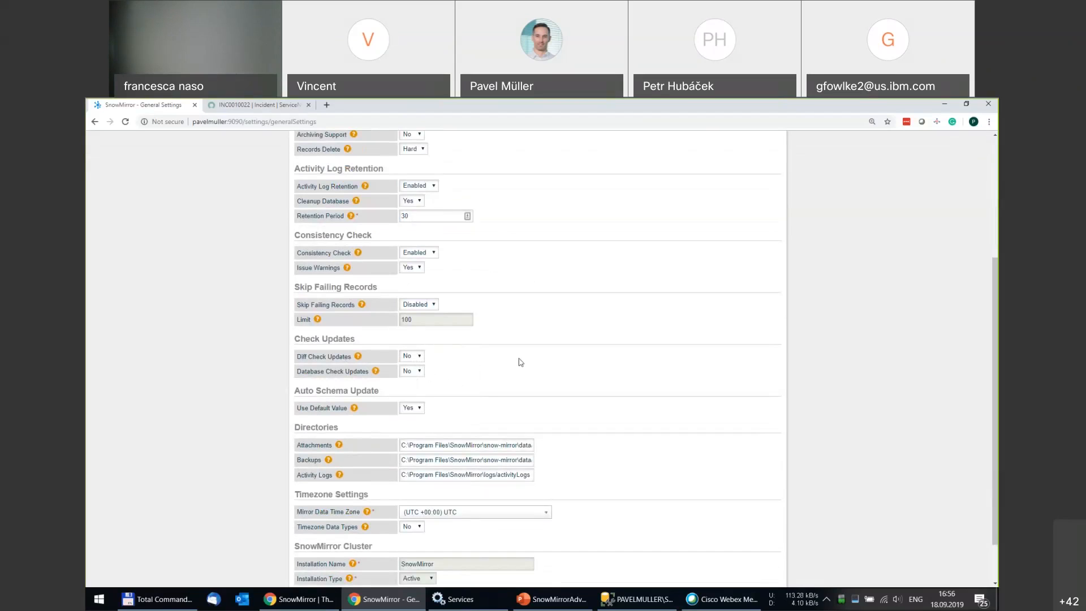
scroll(516, 360, down, 2)
scroll(527, 331, up, 4)
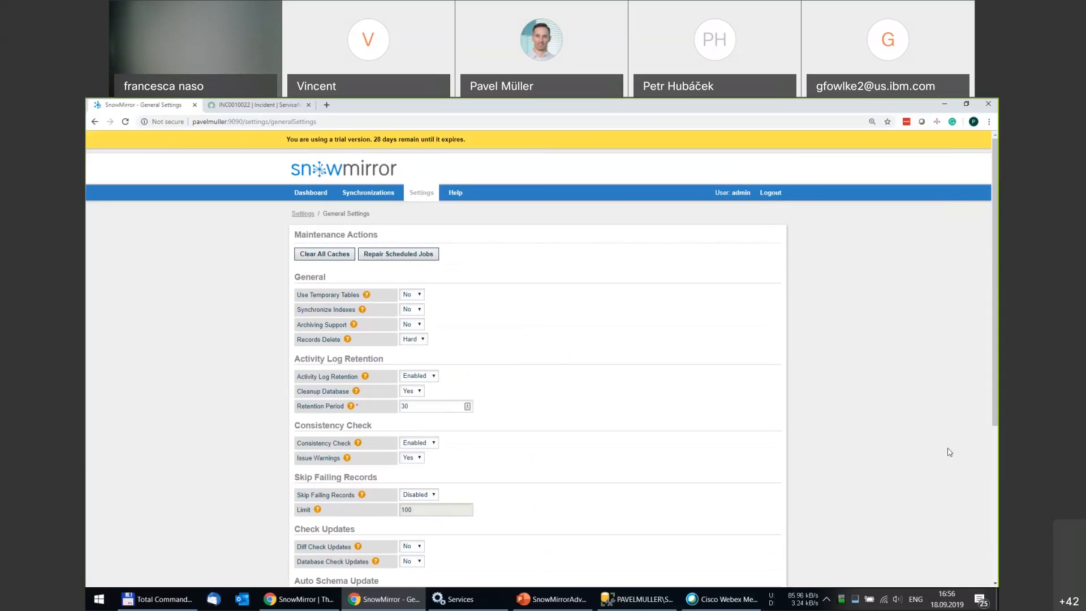
click(834, 419)
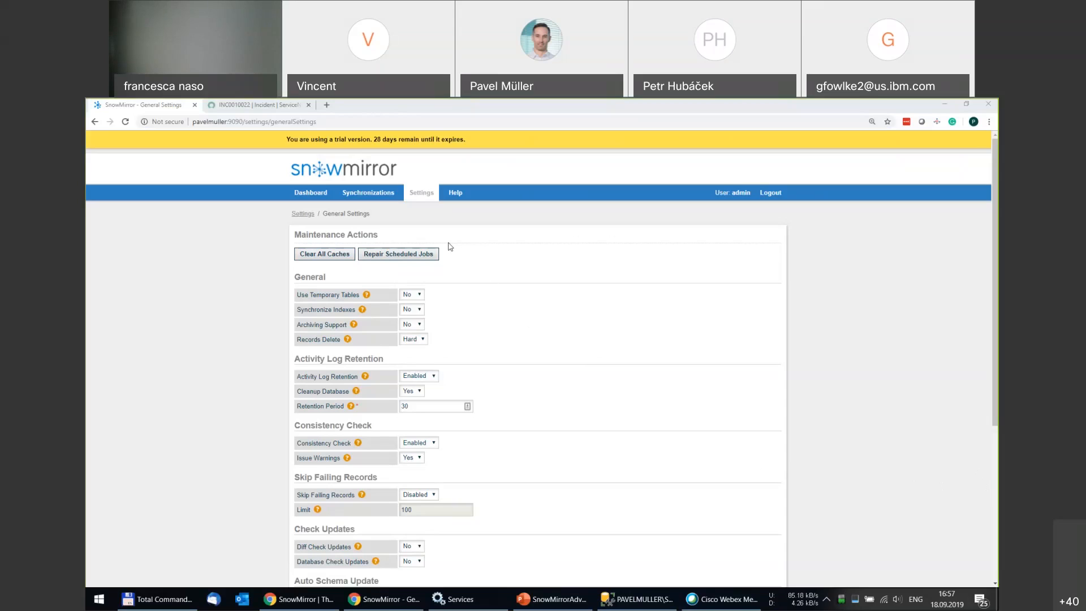
Open Advanced Settings for the incident synchronization from Synchronizations via Edit Settings.
click(382, 197)
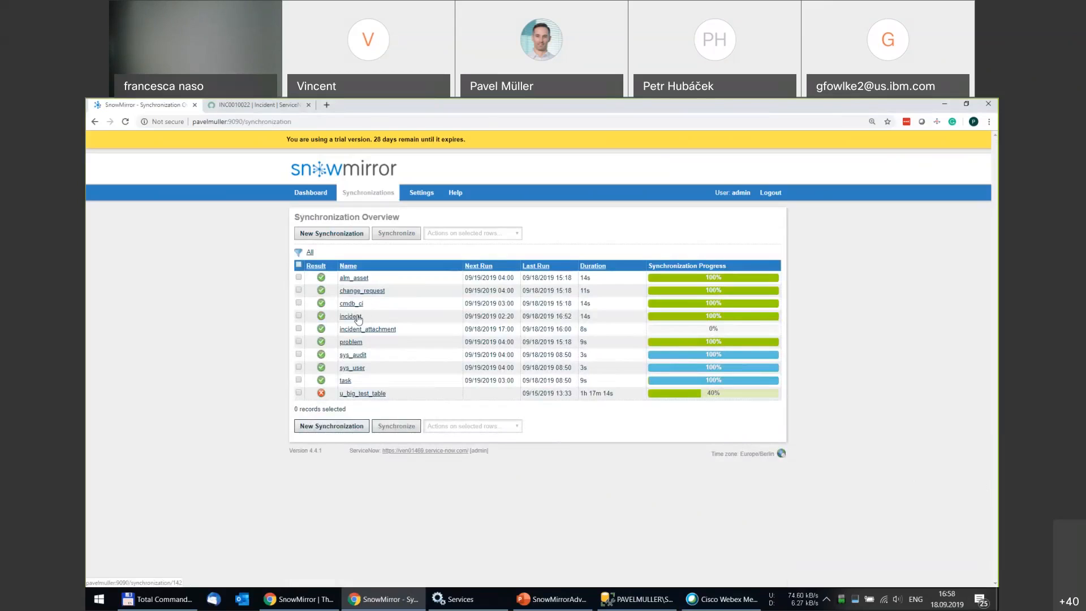
click(350, 316)
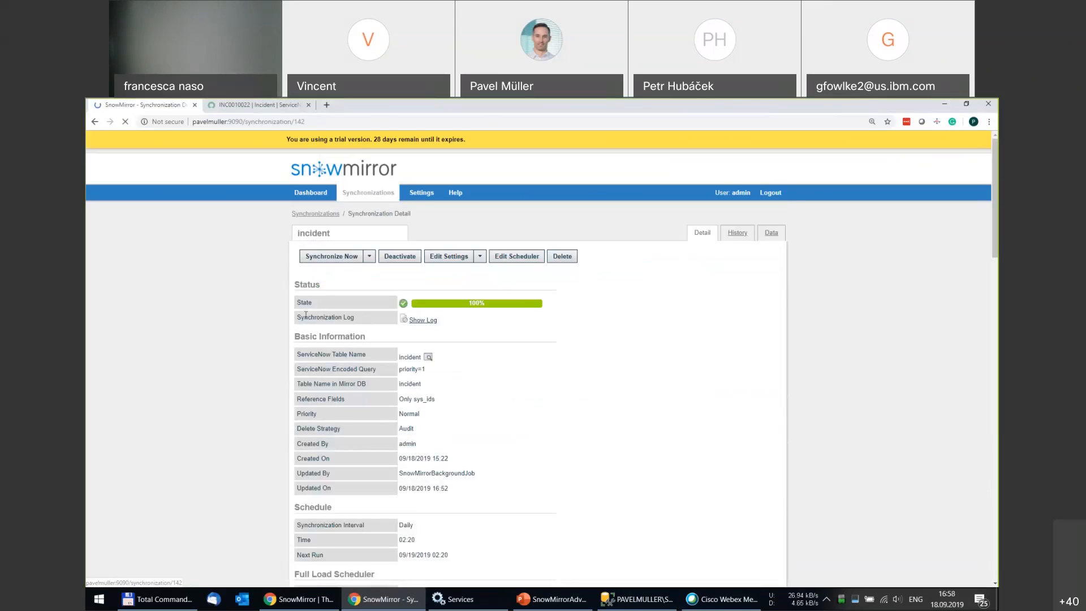
click(480, 256)
click(455, 283)
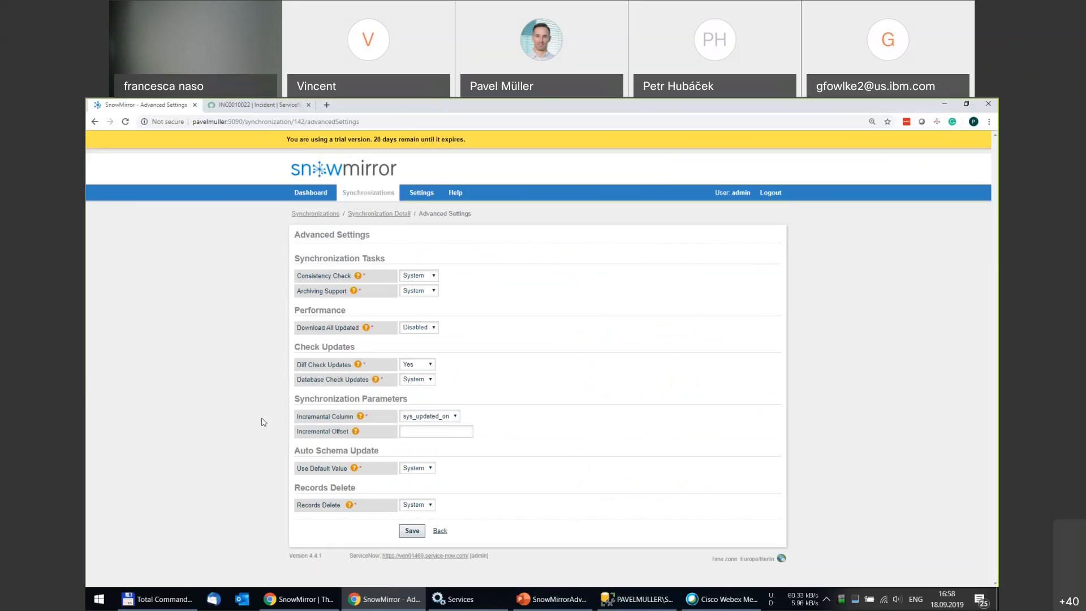
mouse_move(356, 436)
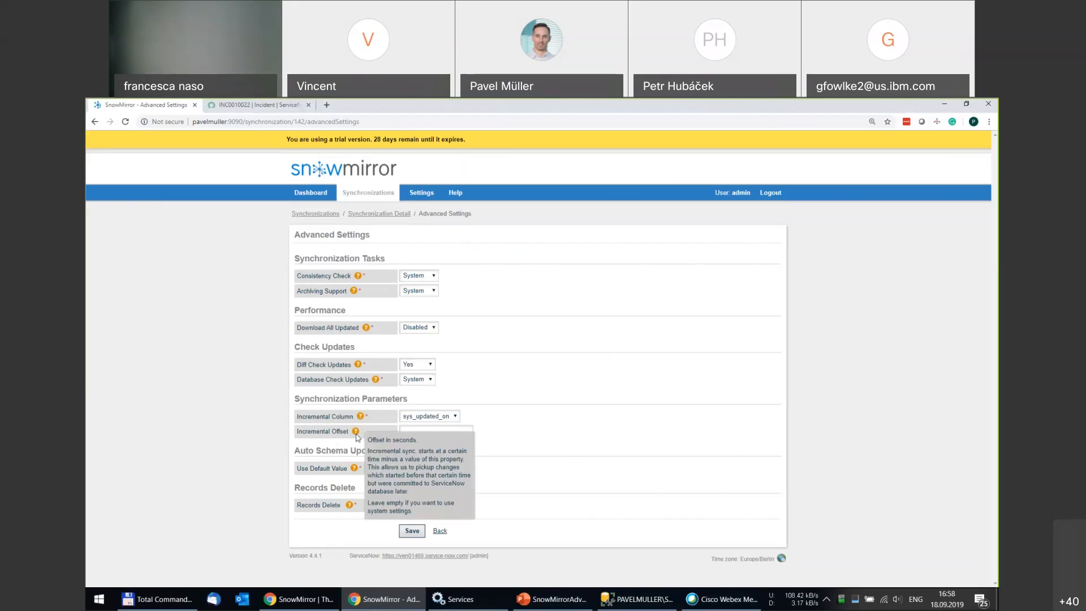
click(403, 432)
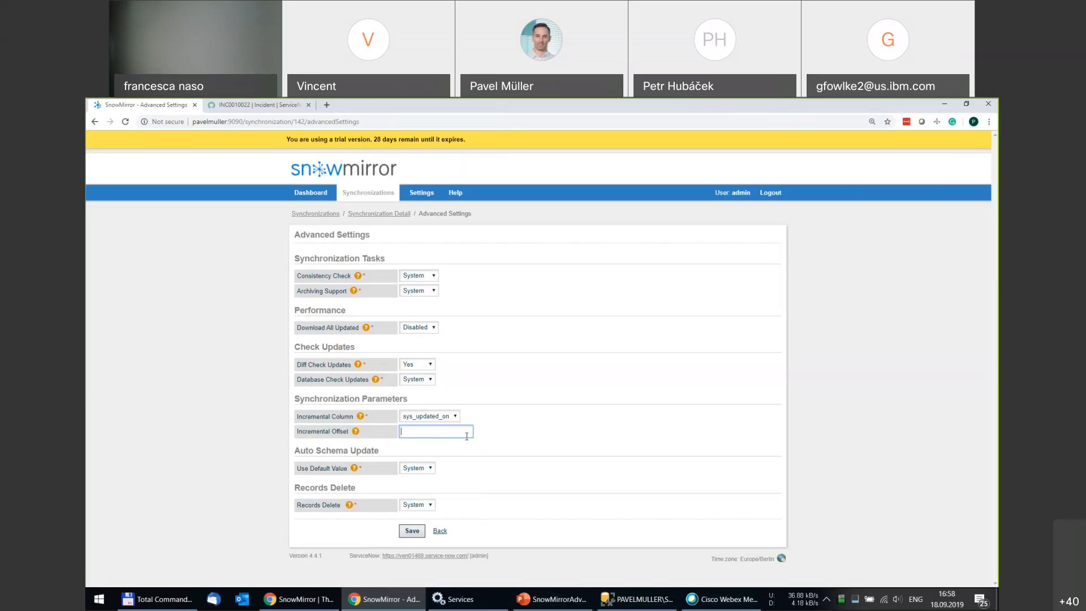
click(457, 417)
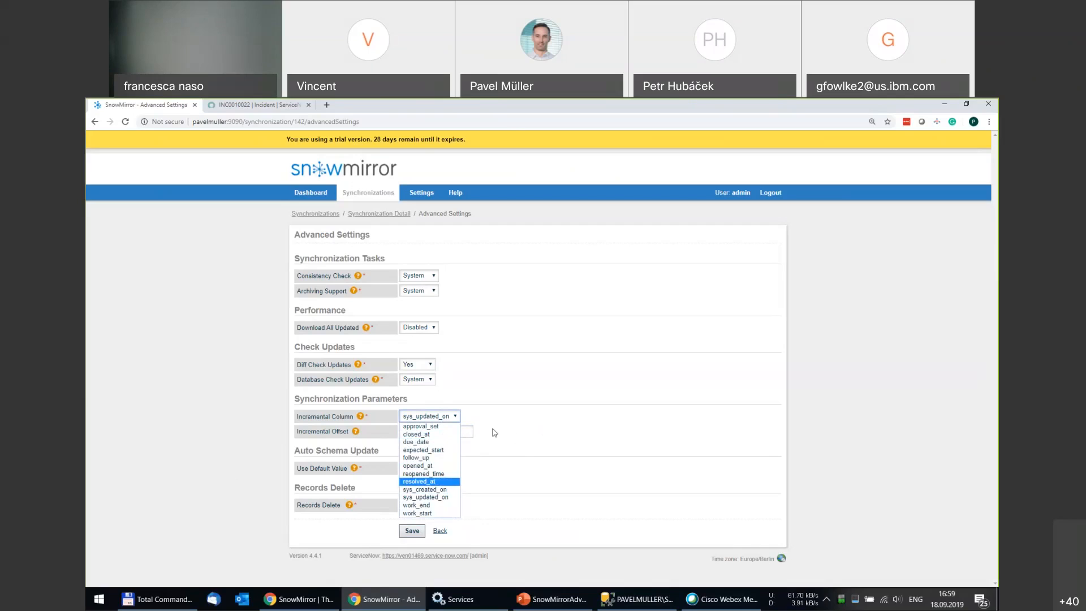
click(563, 418)
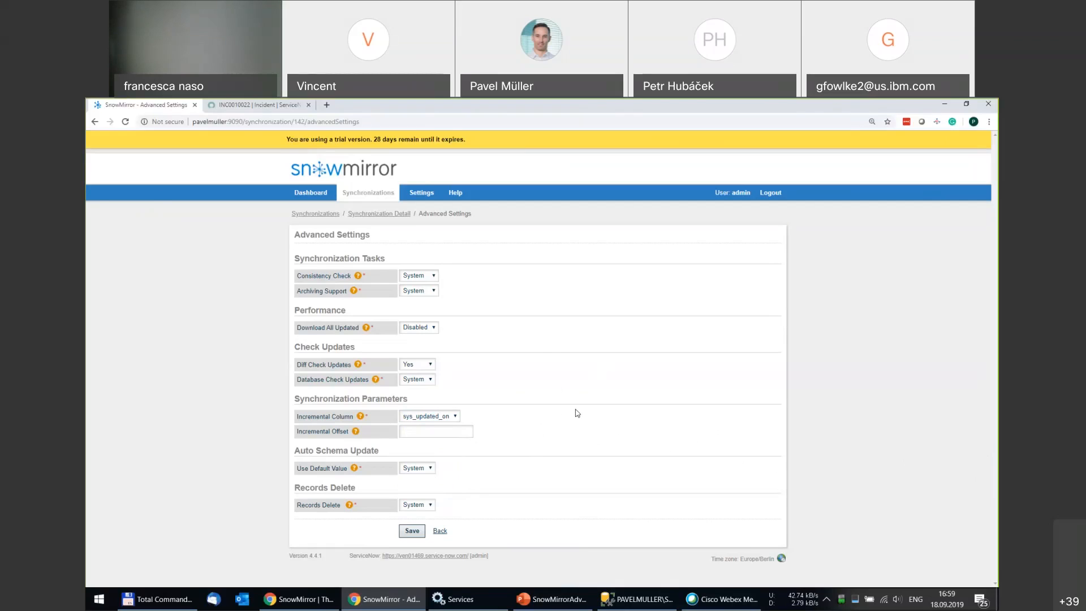
Return to General Settings and scroll to Timezone Settings, where Mirror Data Time Zone is UTC.
click(421, 195)
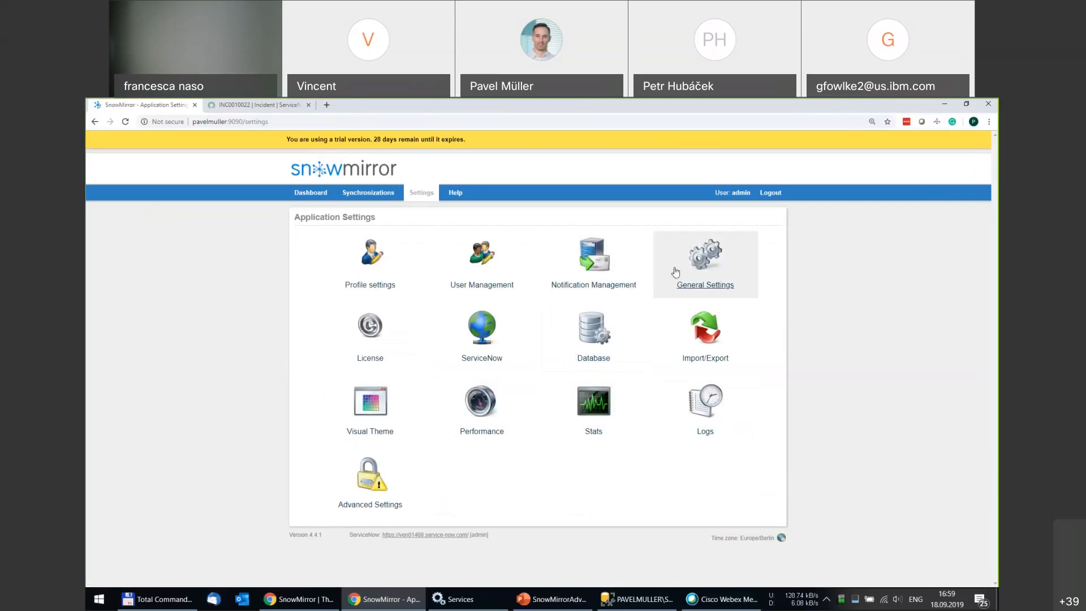
click(699, 259)
scroll(247, 323, down, 5)
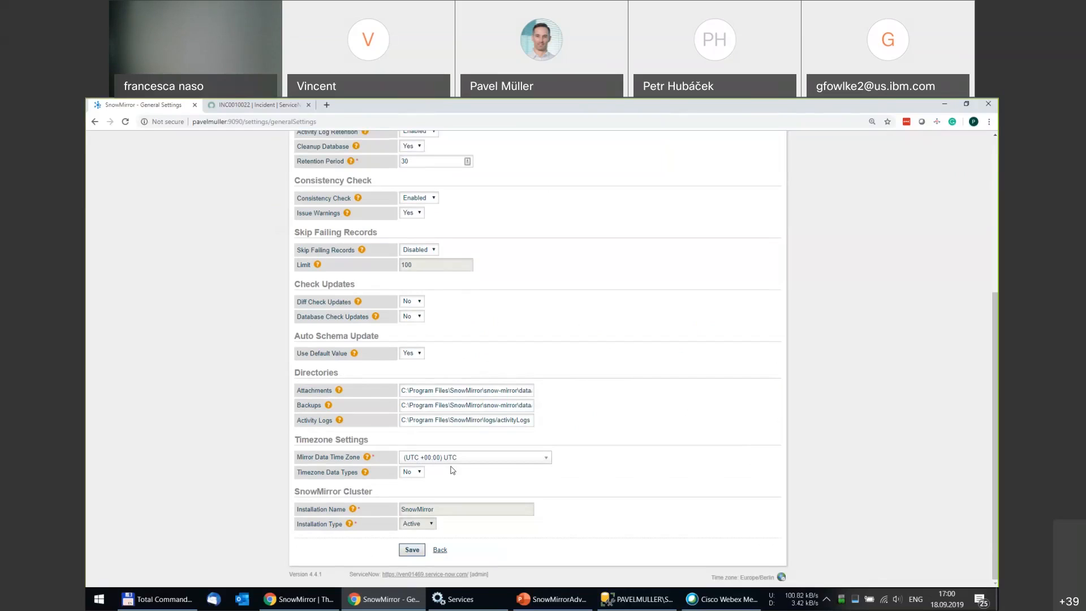
click(536, 461)
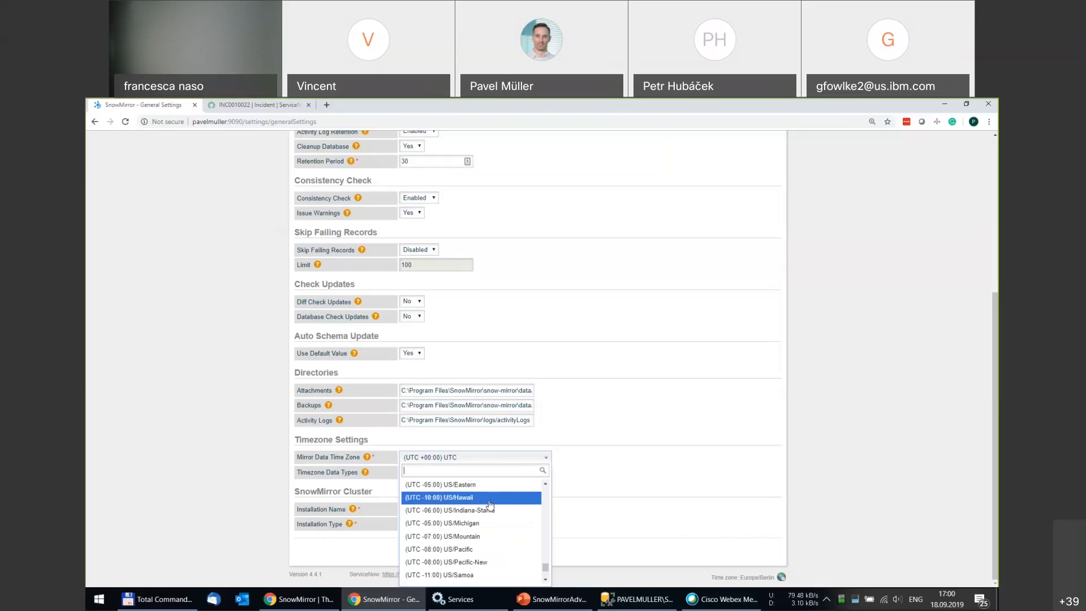
click(582, 465)
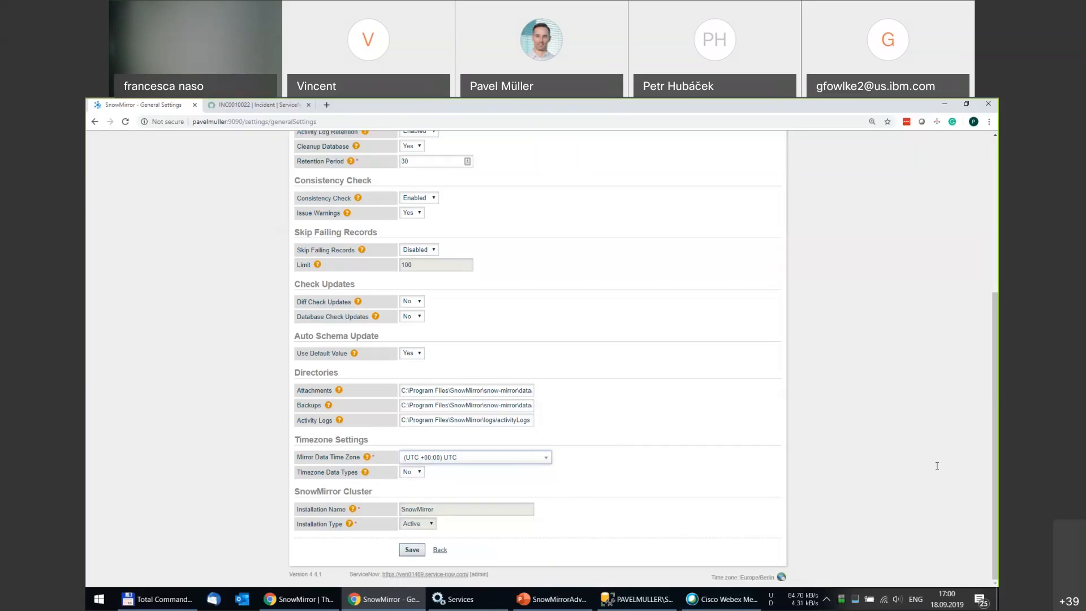
click(980, 439)
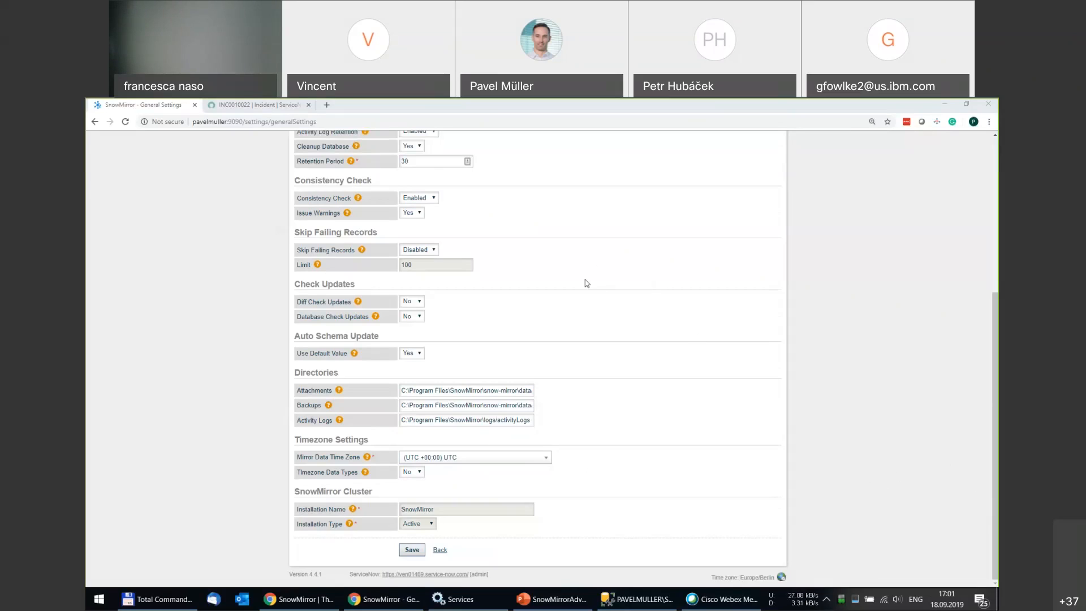
scroll(586, 283, up, 5)
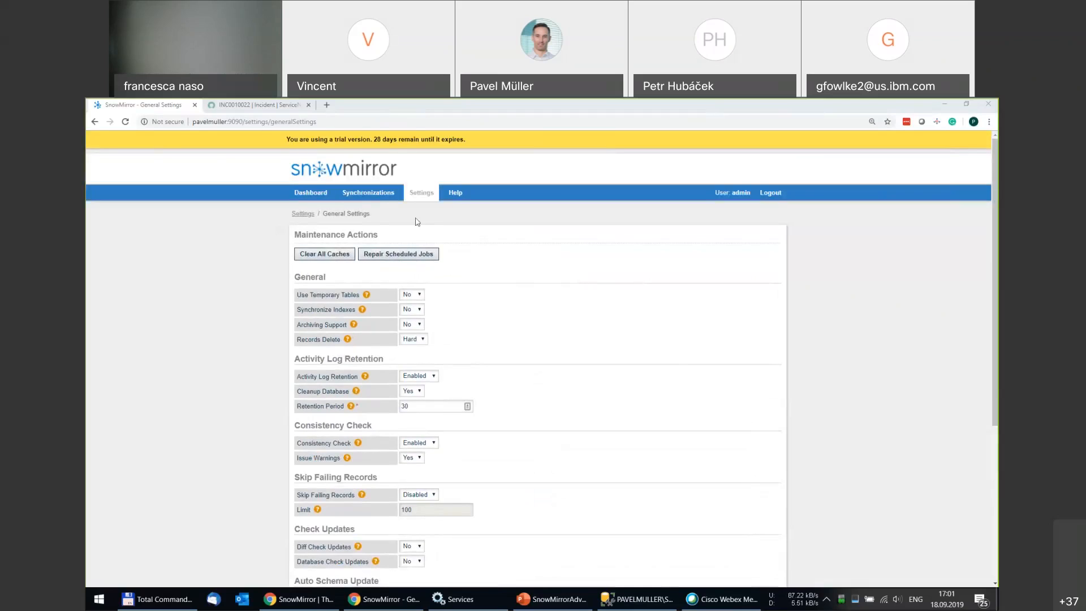
Open the incident synchronization's settings form and select the Encoded Query field, set to priority=1.
click(372, 195)
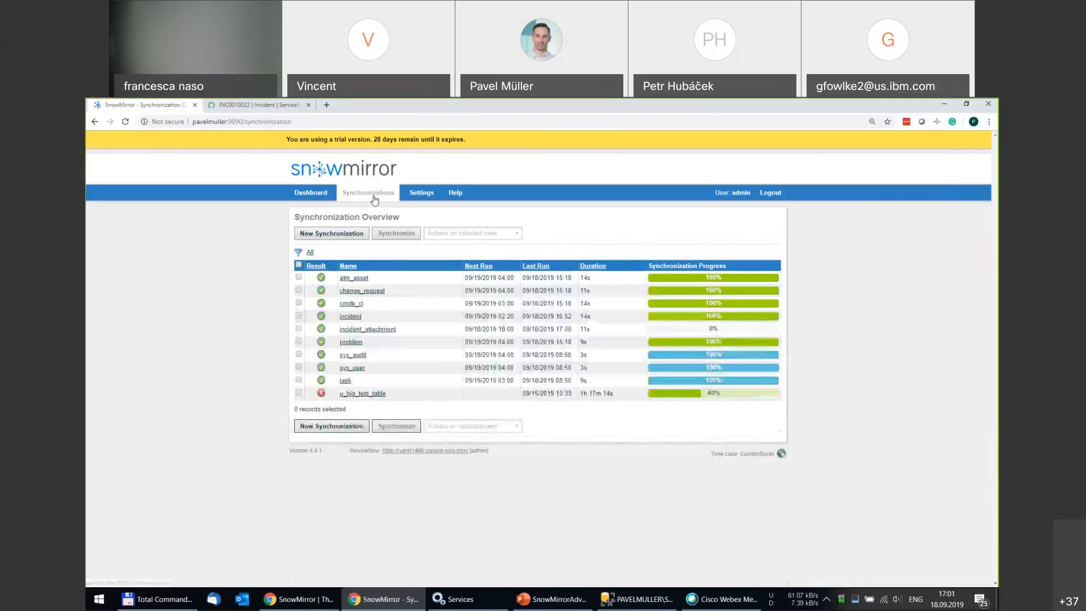
click(350, 318)
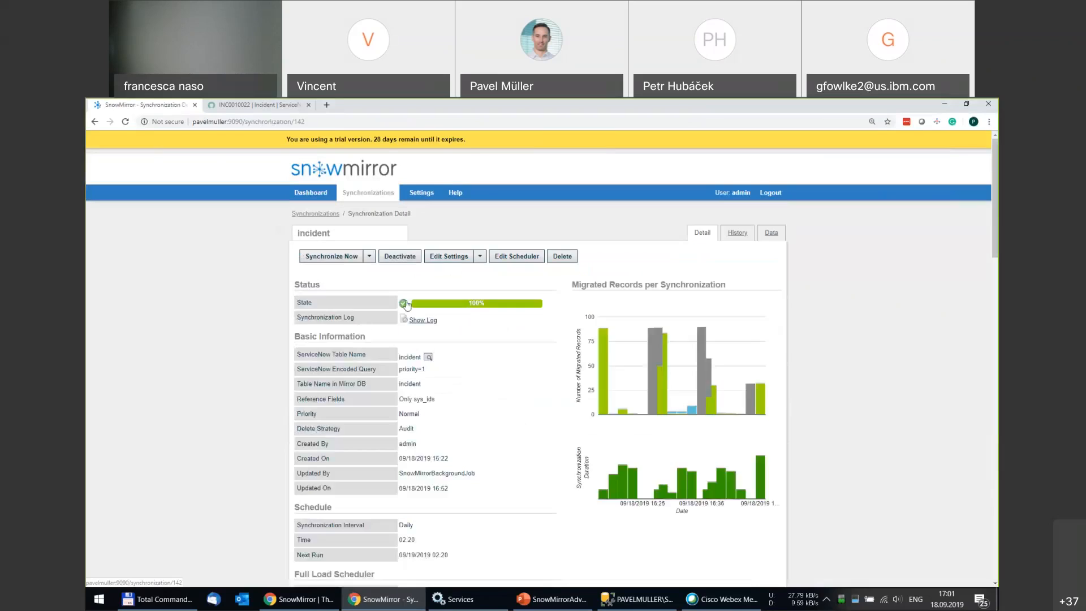
click(448, 256)
click(441, 299)
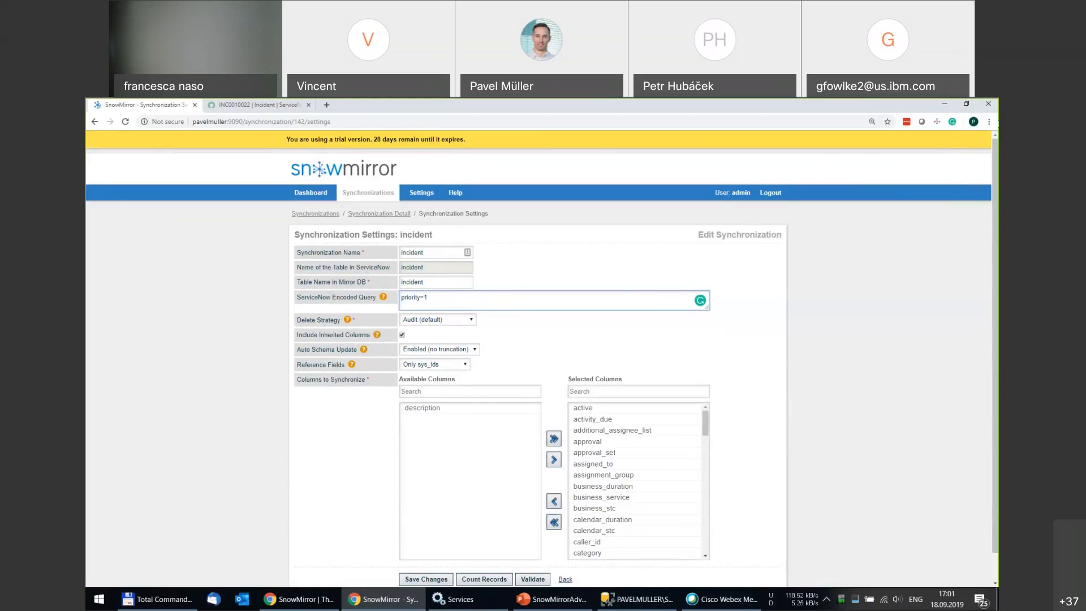
click(991, 113)
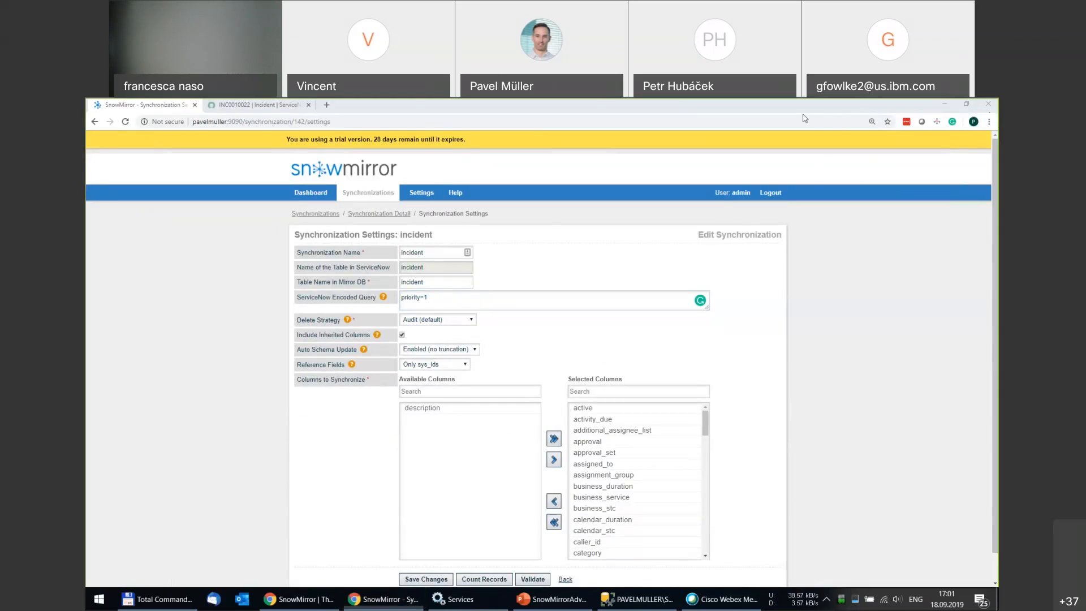